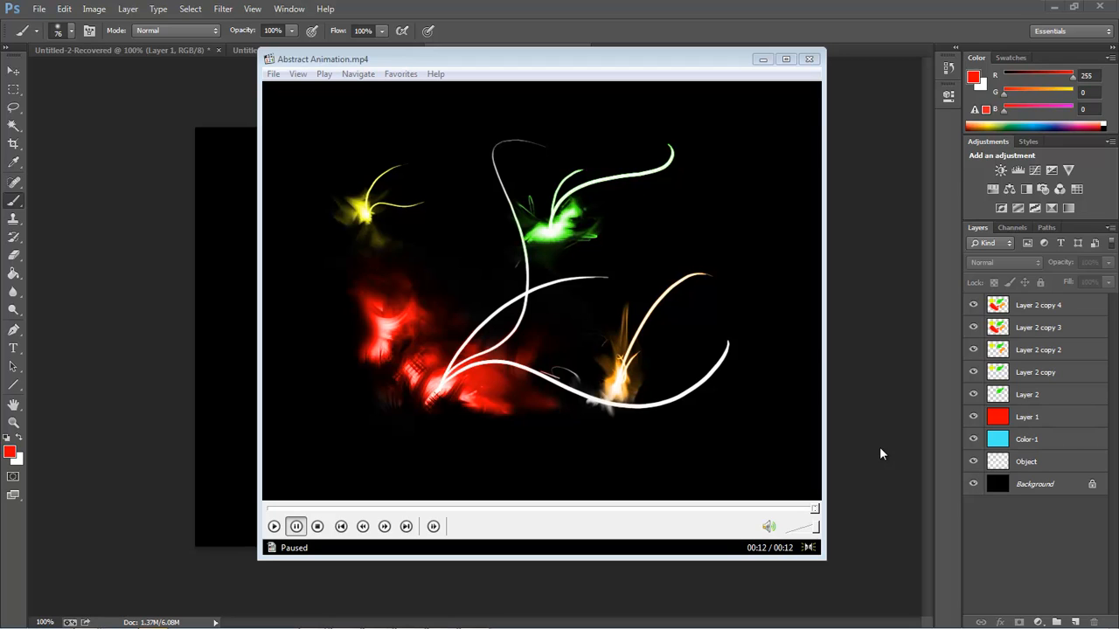
Step: Play the finished Abstract Animation.mp4 for reference and close the player
left_click(273, 526)
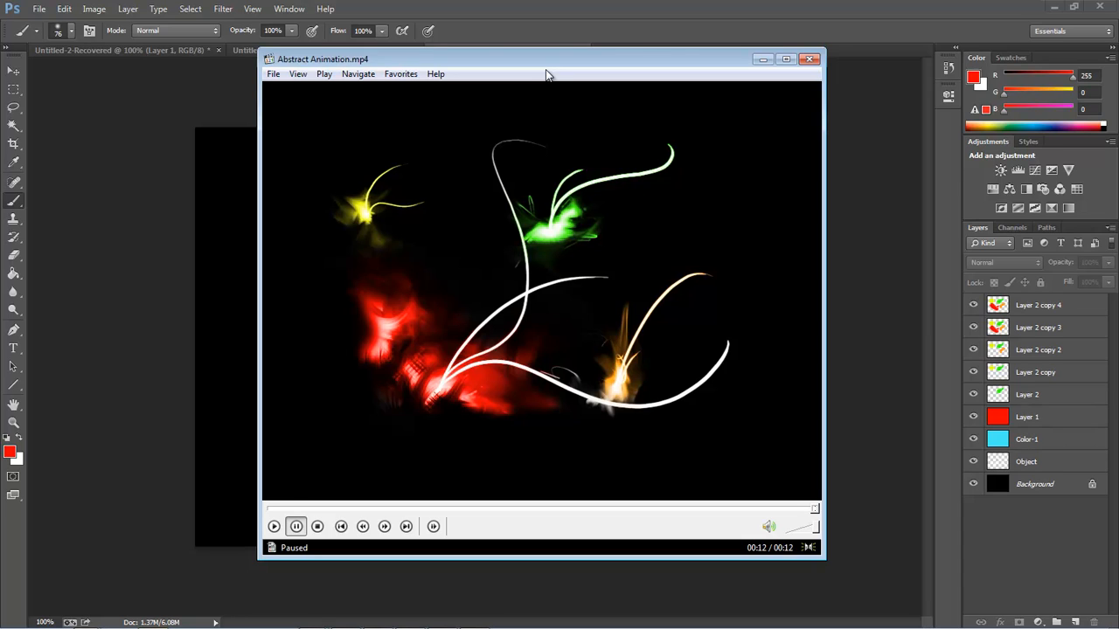
left_click(809, 58)
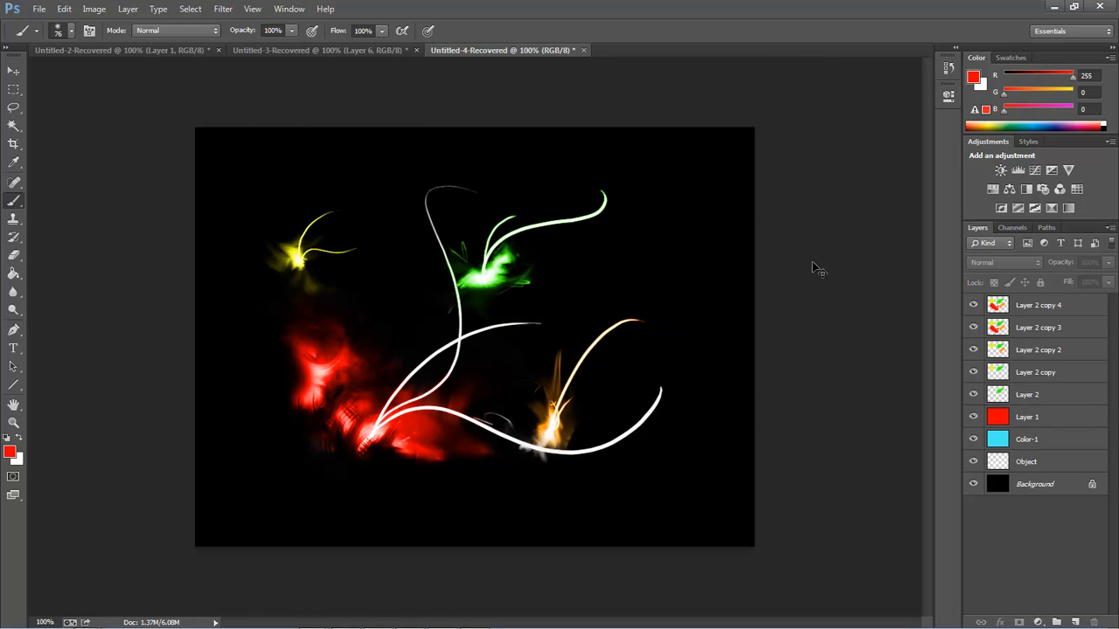
Step: Create an 800 × 600 pixel transparent RGB document at 72 pixels/inch and fill Layer 1 with black
key("ctrl+n")
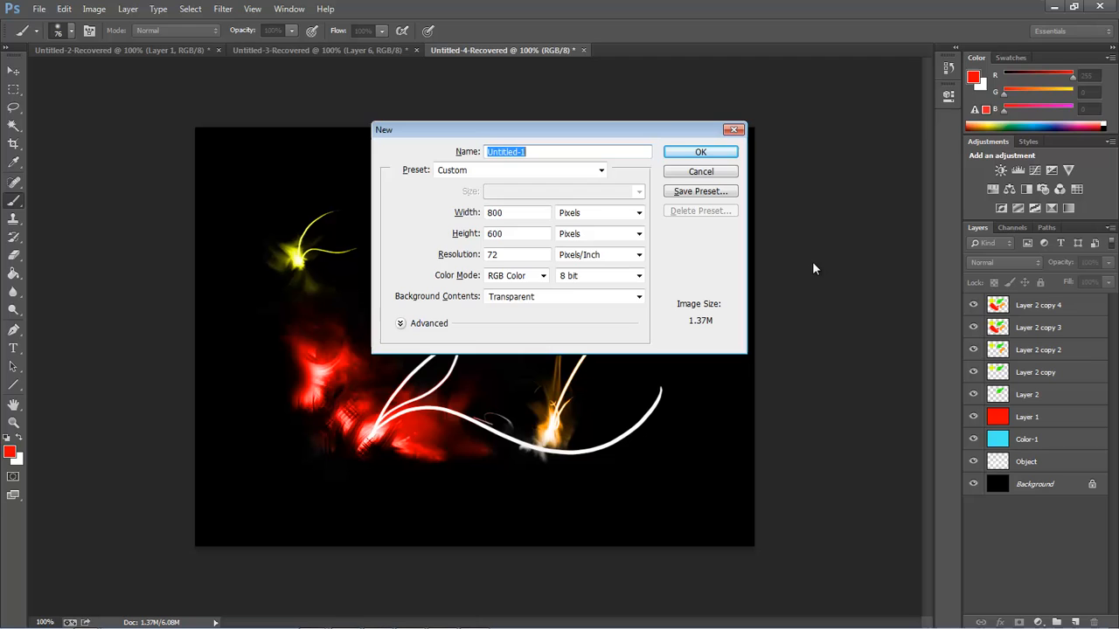
left_click(695, 152)
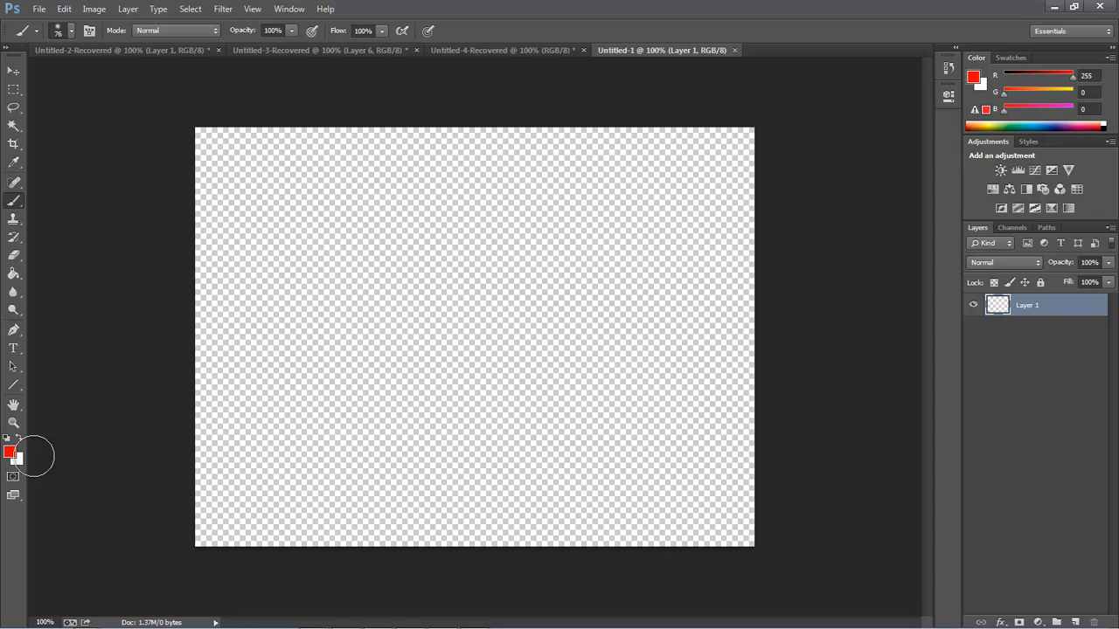
left_click(10, 452)
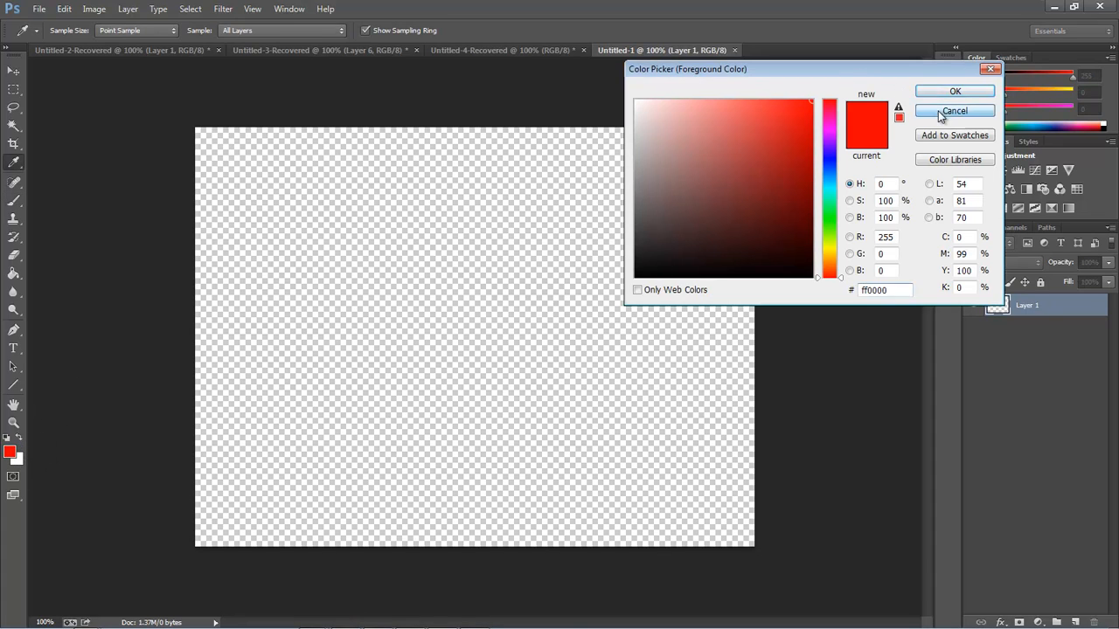
left_click(952, 111)
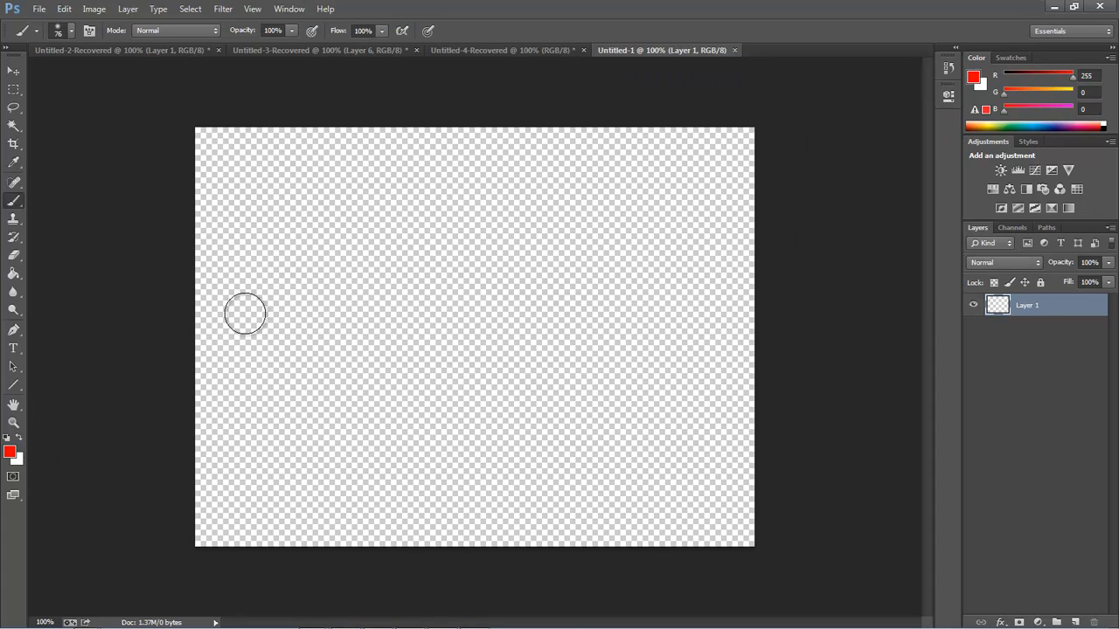
key("d")
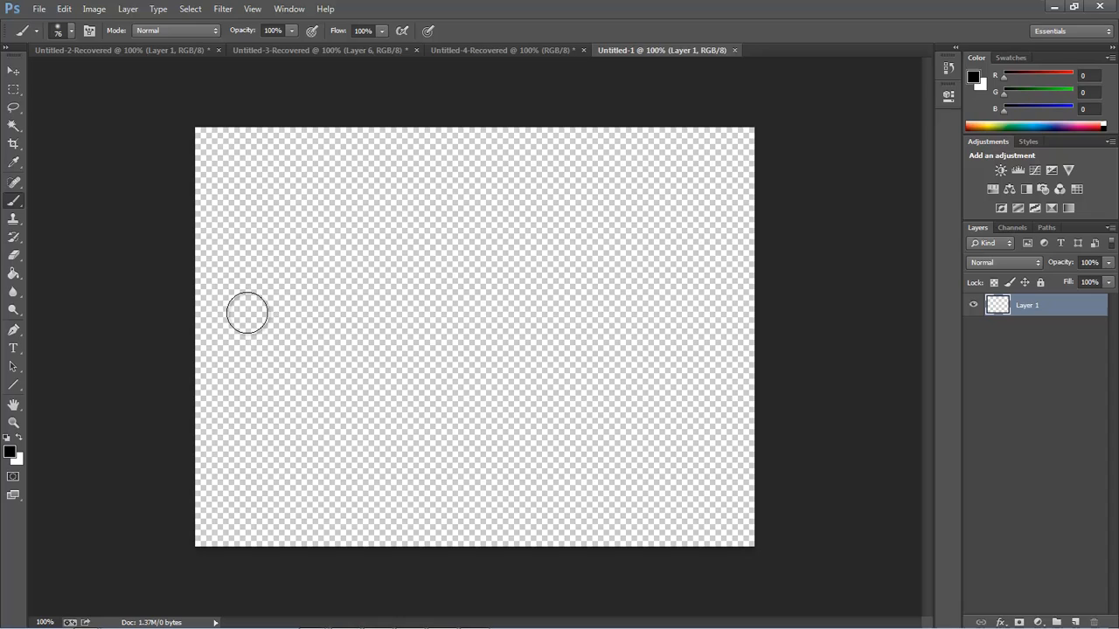
left_click(13, 274)
left_click(498, 276)
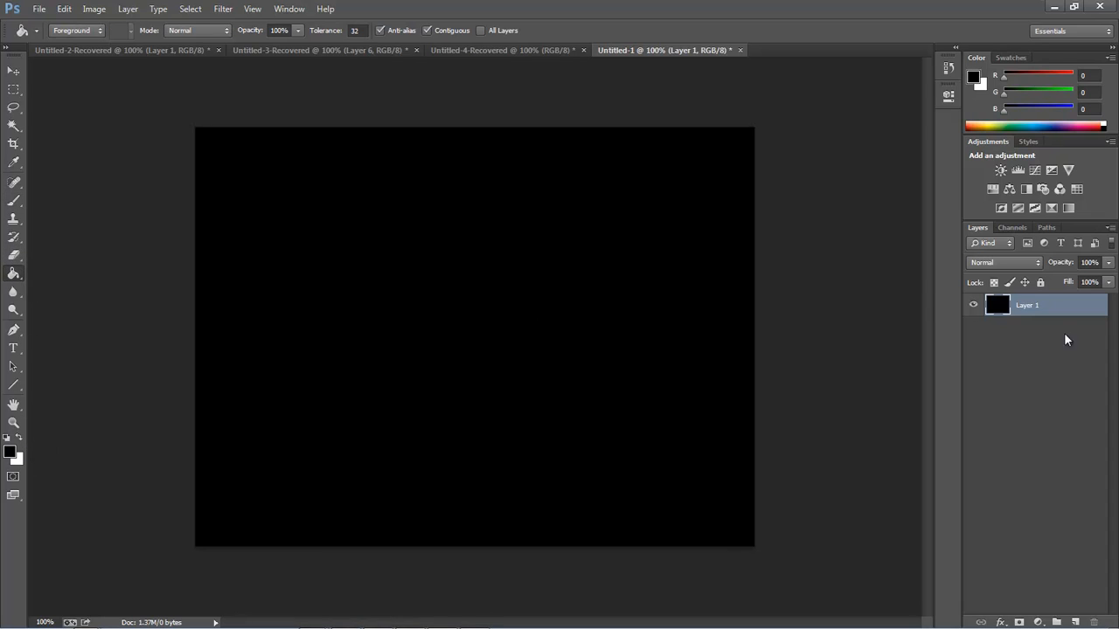
Step: Add an empty layer above the black one and set the foreground color to white (ffffff)
left_click(1075, 622)
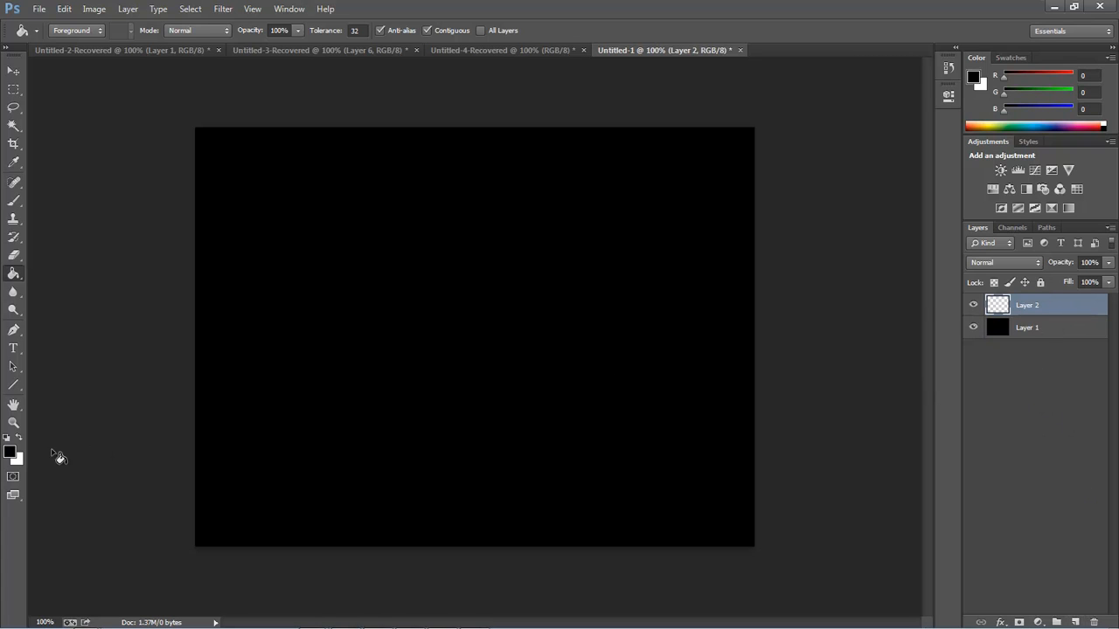
left_click(9, 451)
type("ffffff")
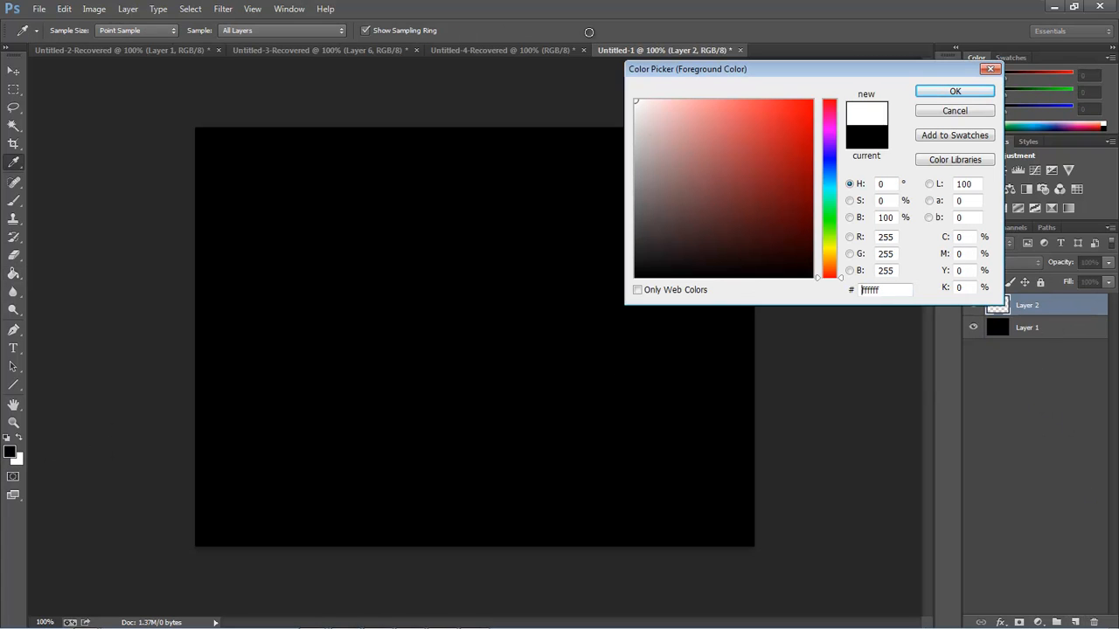
left_click(951, 91)
key("g")
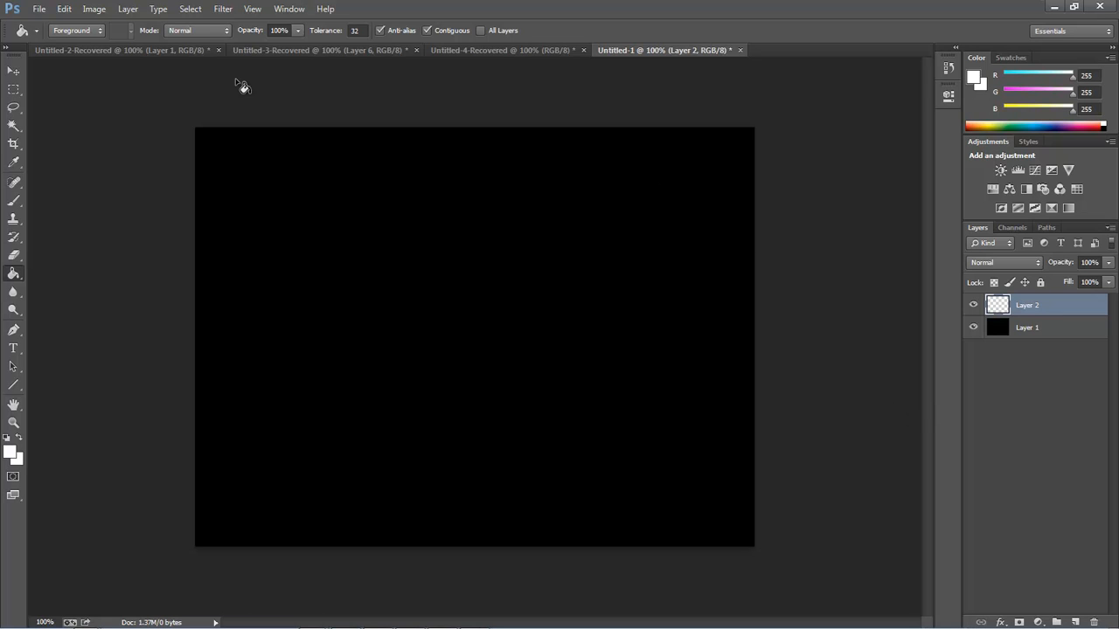
Step: Show the Timeline and create a video timeline for the document's layers
left_click(289, 9)
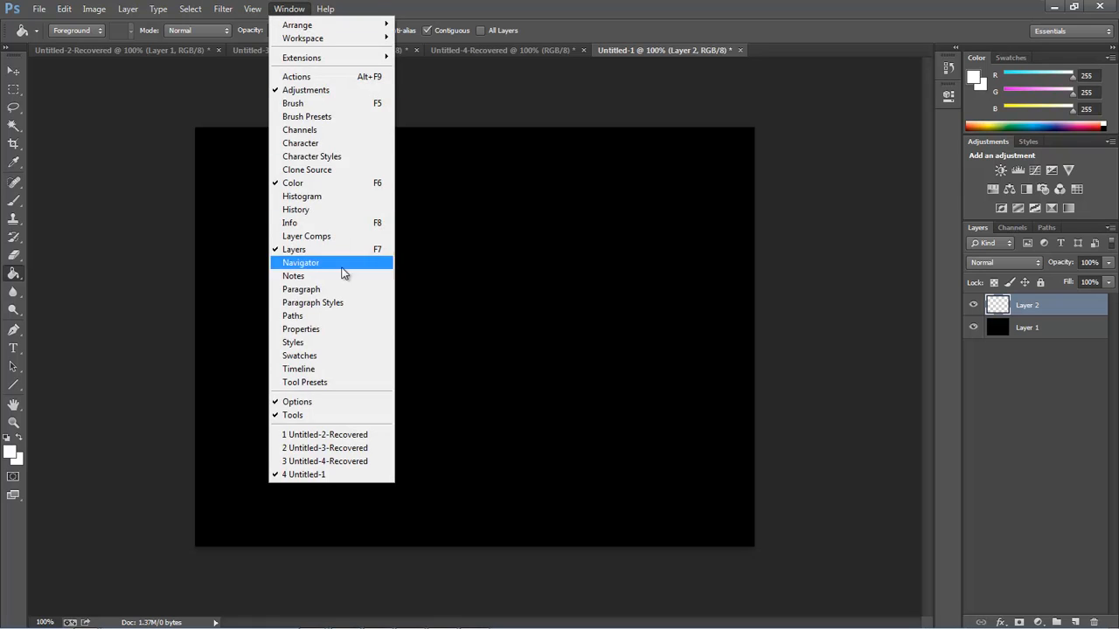
left_click(340, 369)
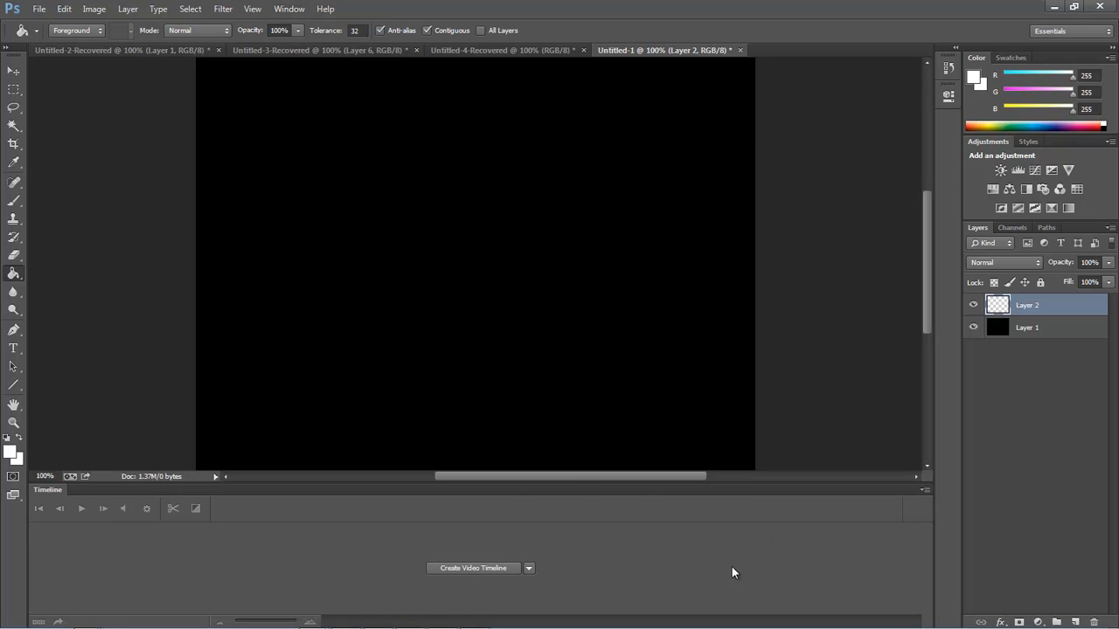
left_click(475, 569)
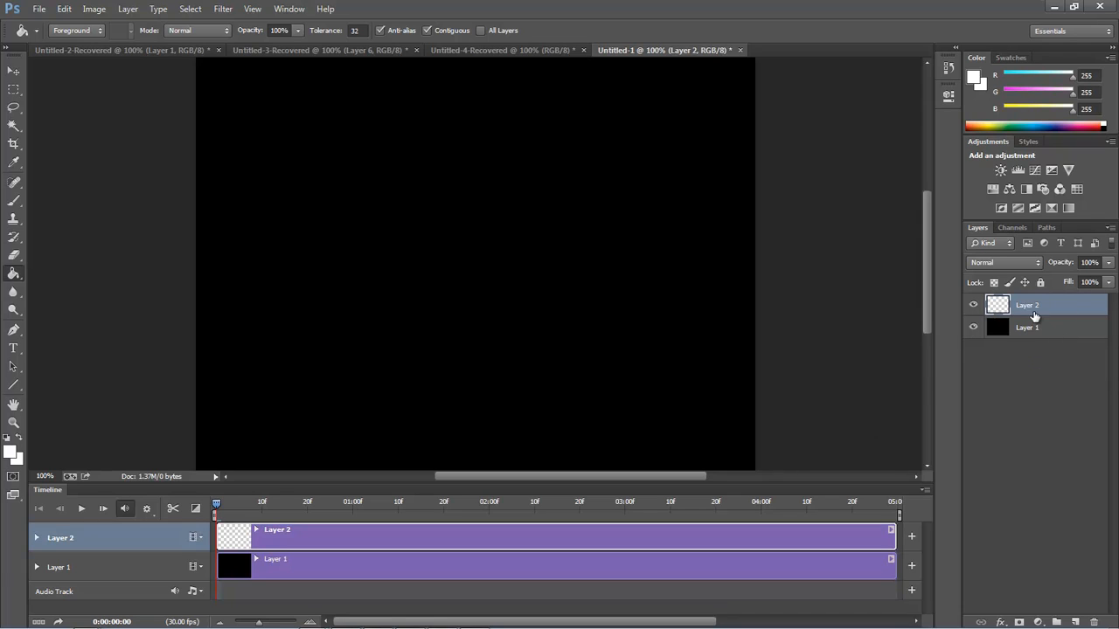
Step: Stamp the 635 px abstract swirl brush once in white on the black Layer 1, centered on the canvas
left_click(1026, 331)
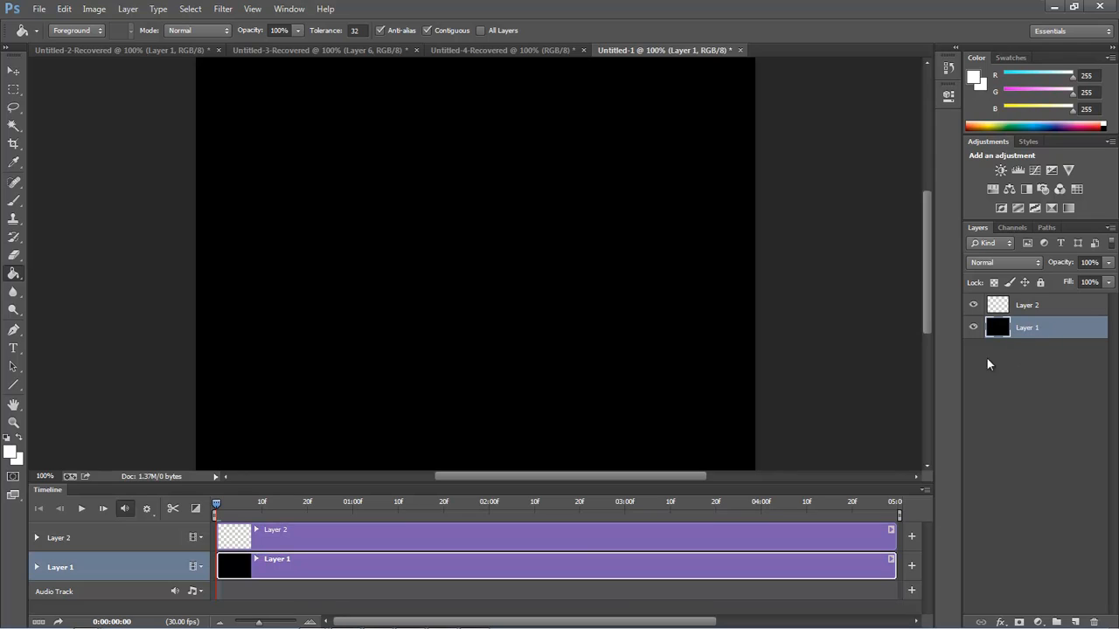
left_click(327, 537)
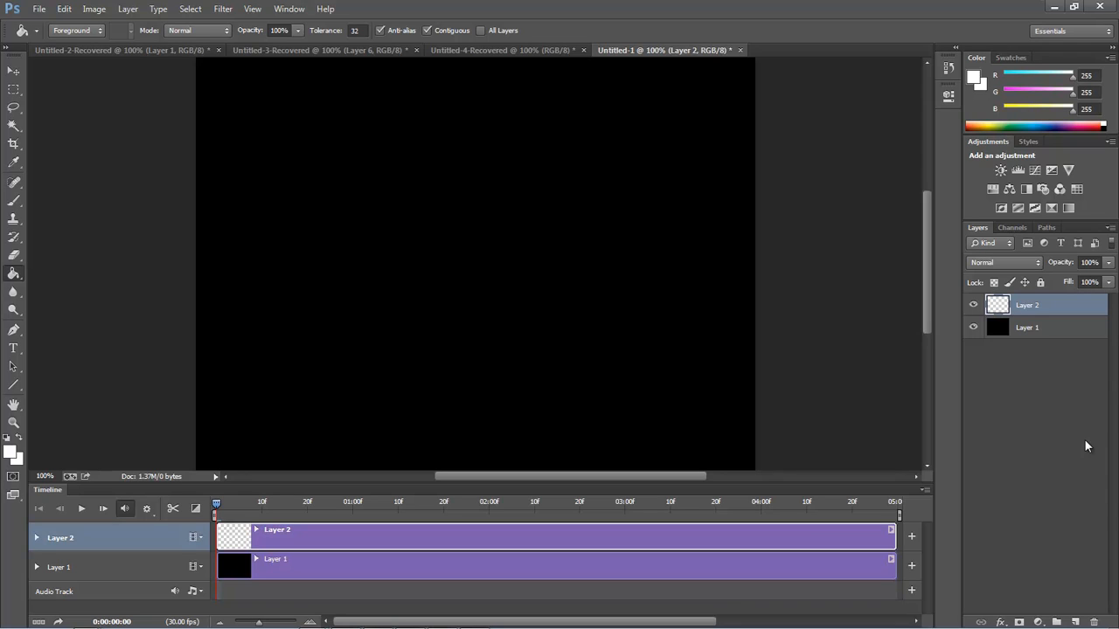
left_click(1036, 336)
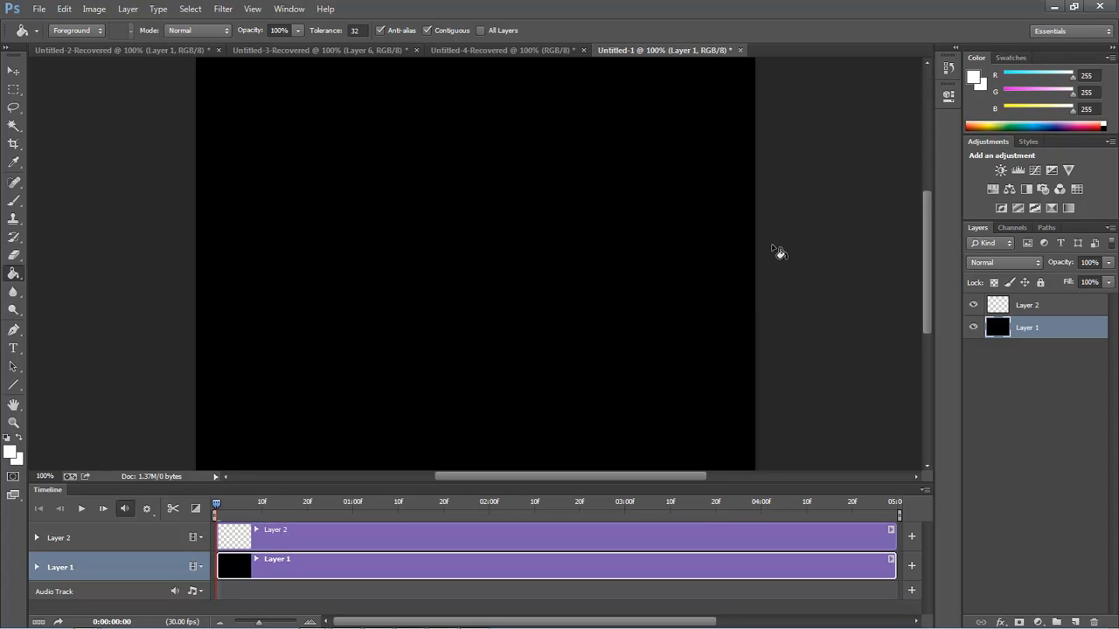
key("b")
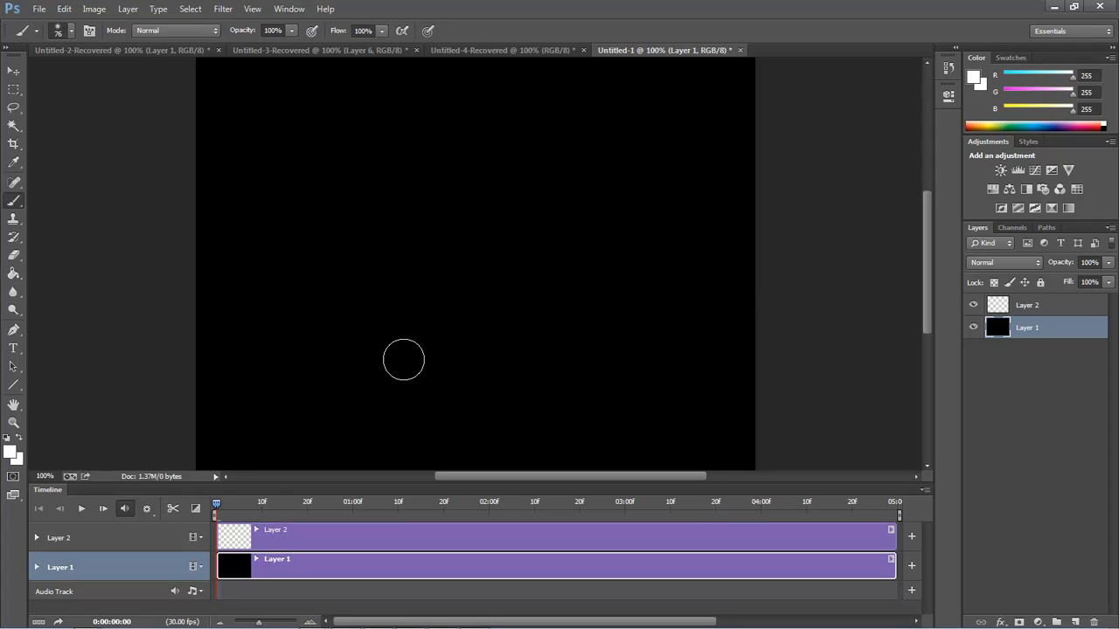
left_click(73, 31)
left_click_drag(229, 172, 231, 222)
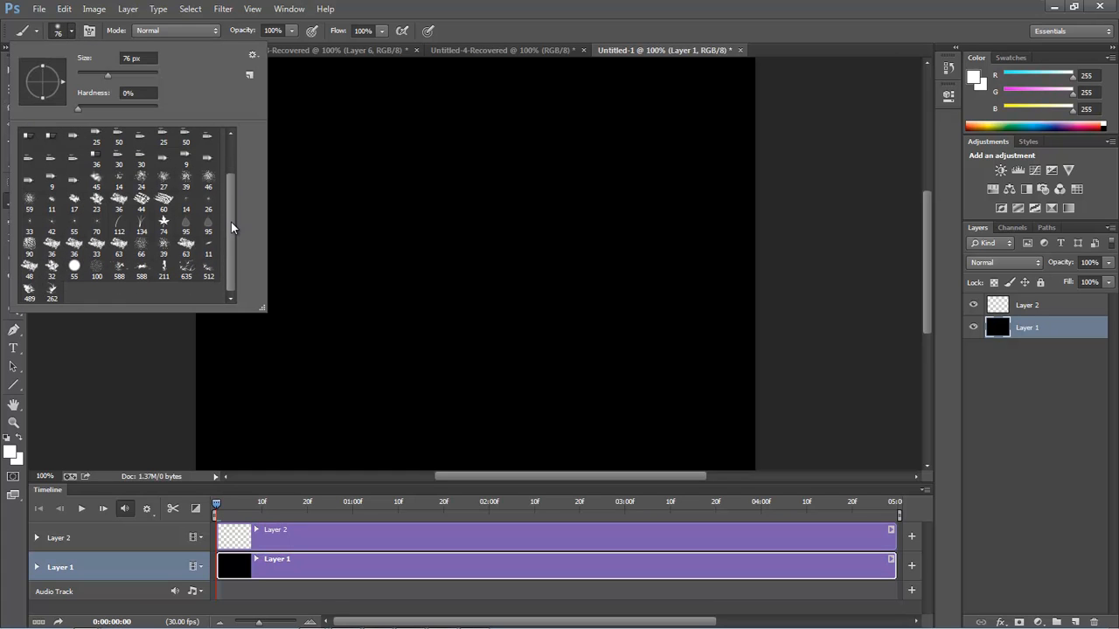
left_click(186, 267)
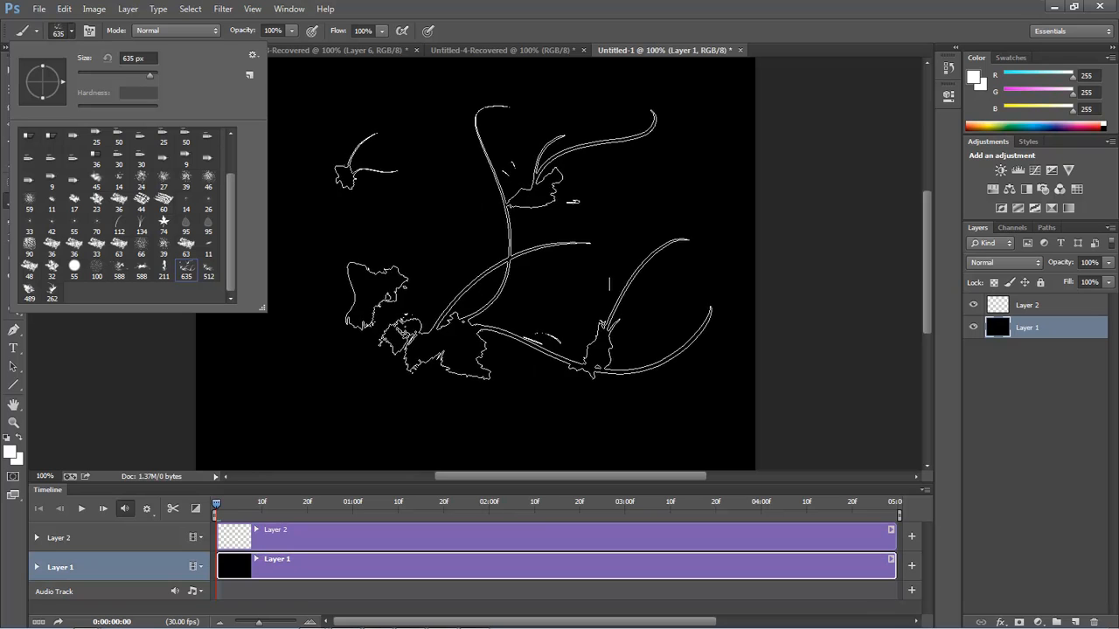
left_click(774, 6)
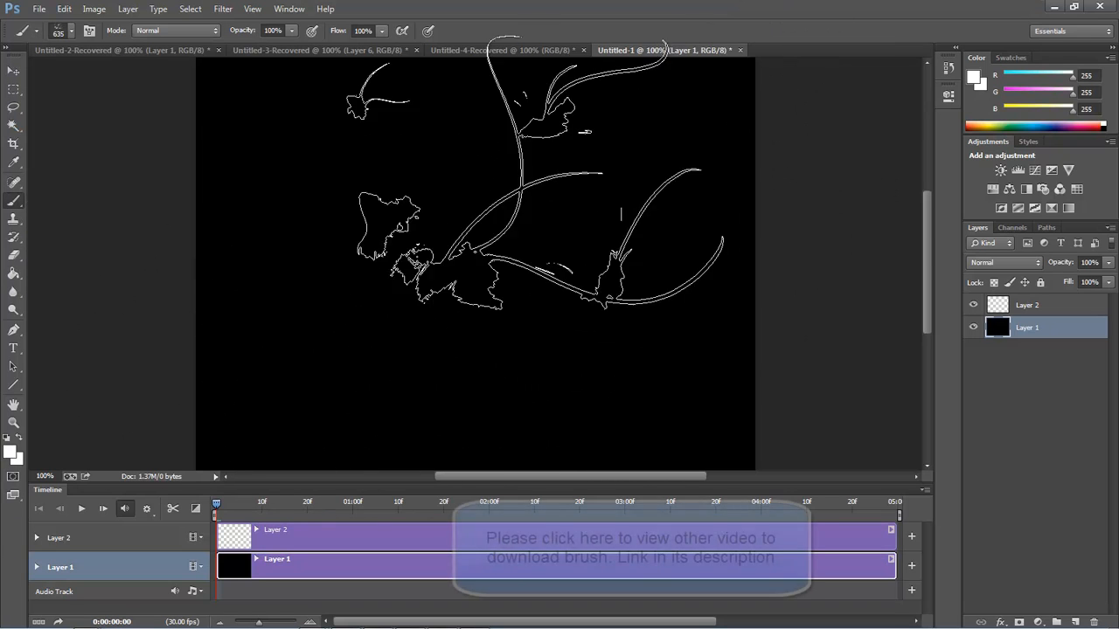
left_click(491, 260)
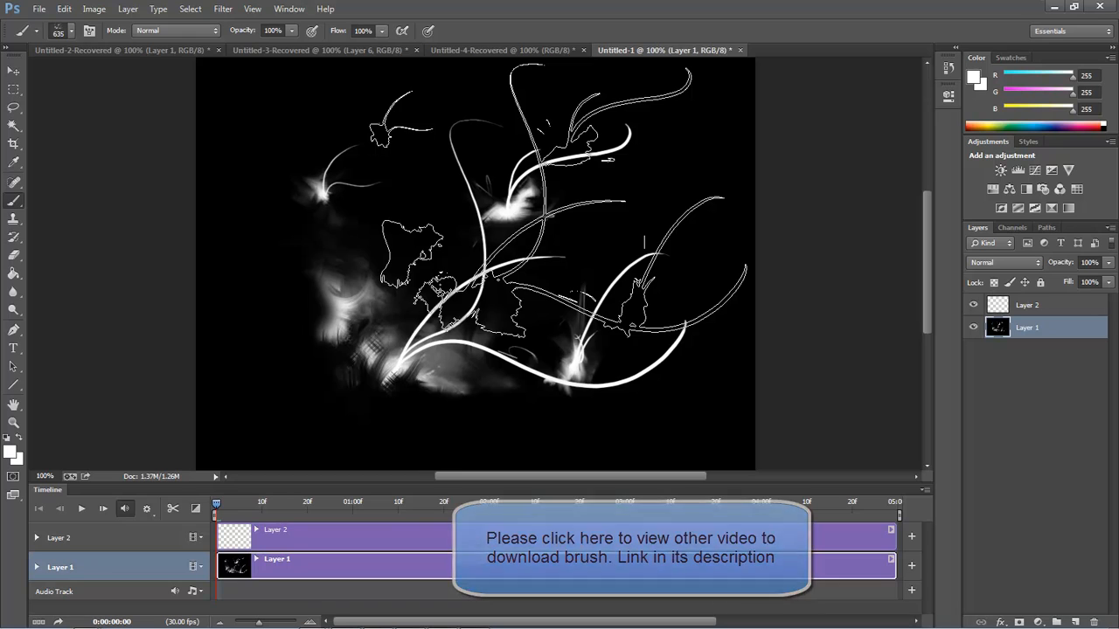
Step: Switch to the soft round brush with 0% hardness and reduce its size to 75 px
left_click(57, 31)
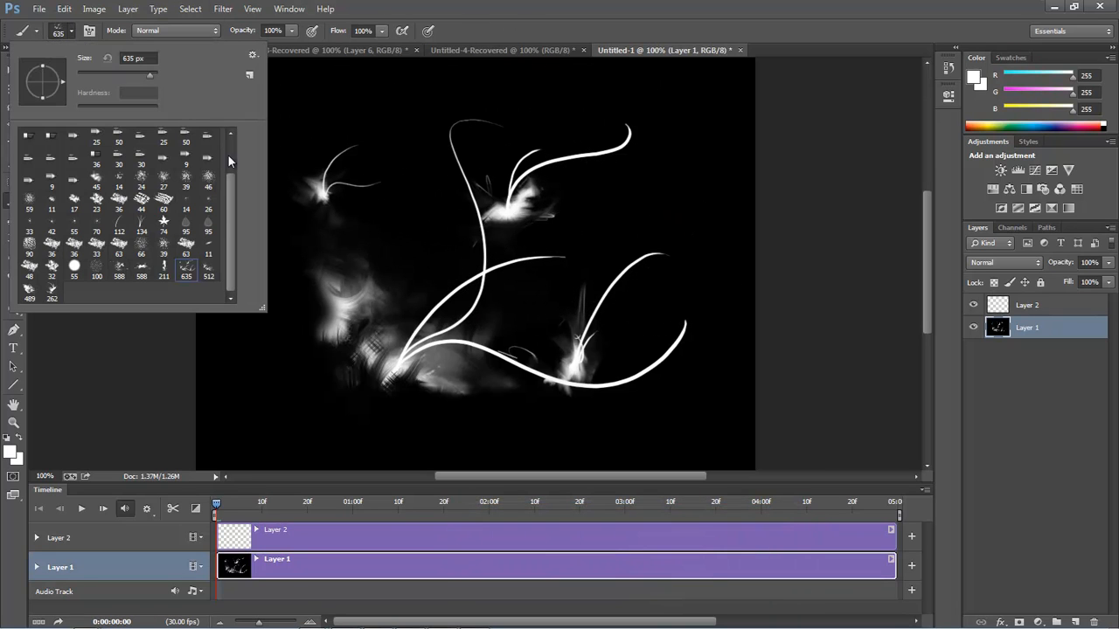
scroll(227, 154, "up", 2)
left_click(29, 138)
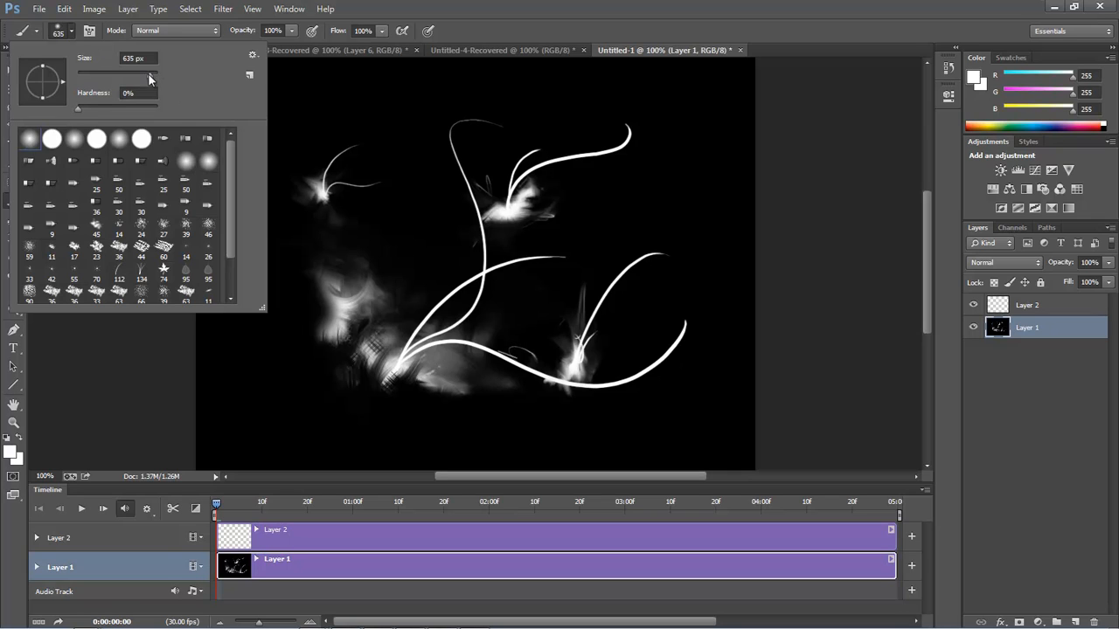
left_click_drag(148, 75, 107, 73)
left_click(796, 35)
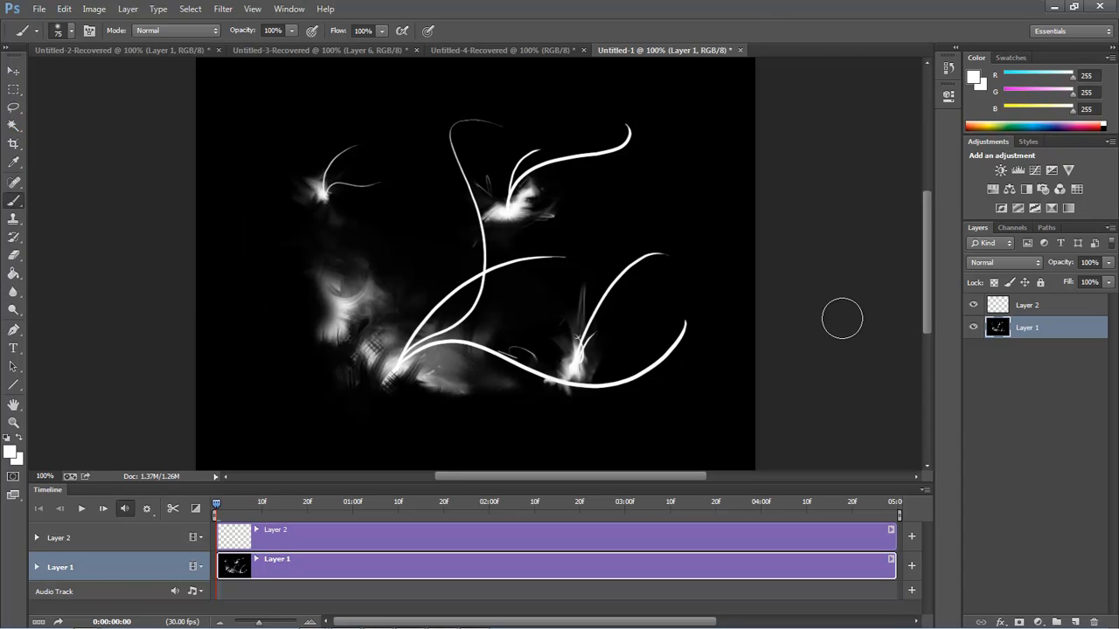
Step: Shorten Layer 2's timeline clip to about 10 frames and place the playhead at frame 4
left_click(1040, 308)
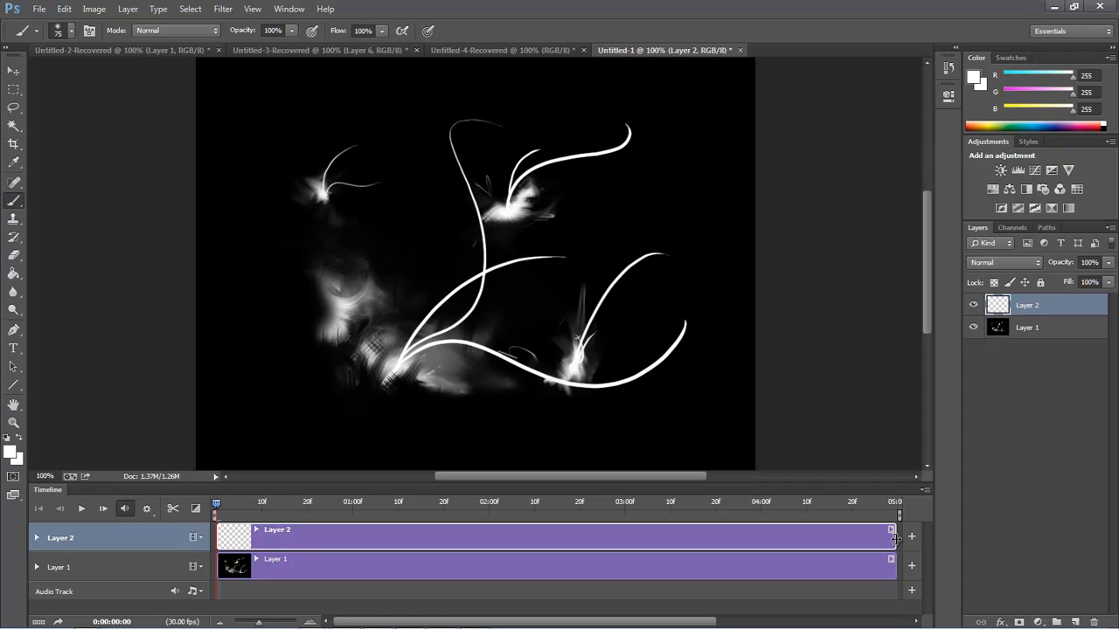
mouse_move(893, 537)
left_mouse_down()
mouse_move(299, 516)
mouse_move(234, 502)
left_mouse_up()
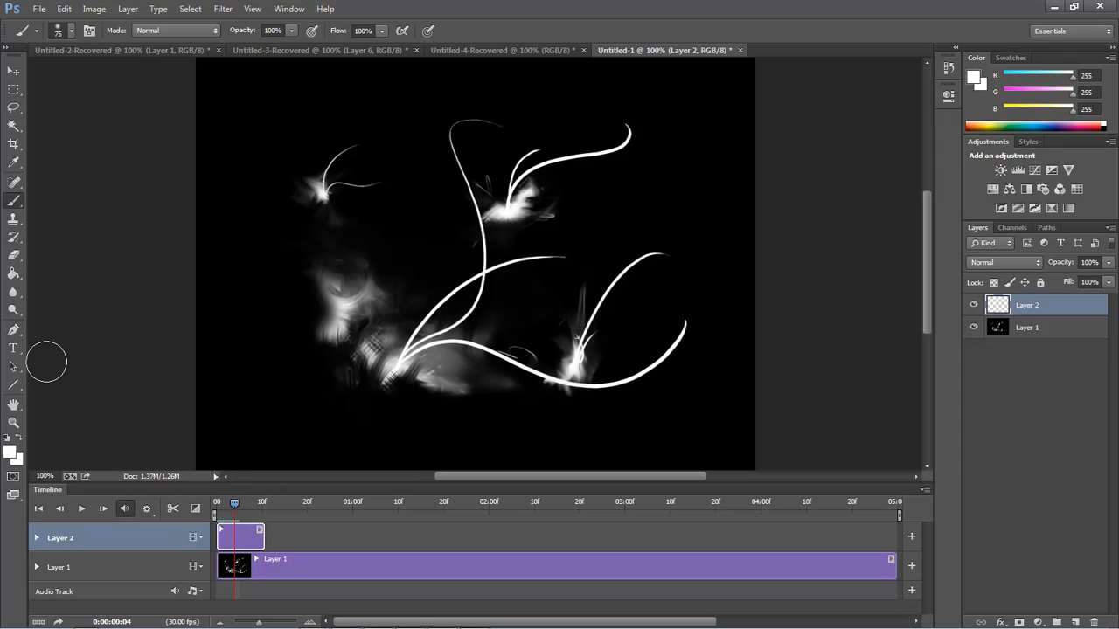
Step: Set the foreground color to light blue 62bdec and return to the Brush tool
left_click(11, 451)
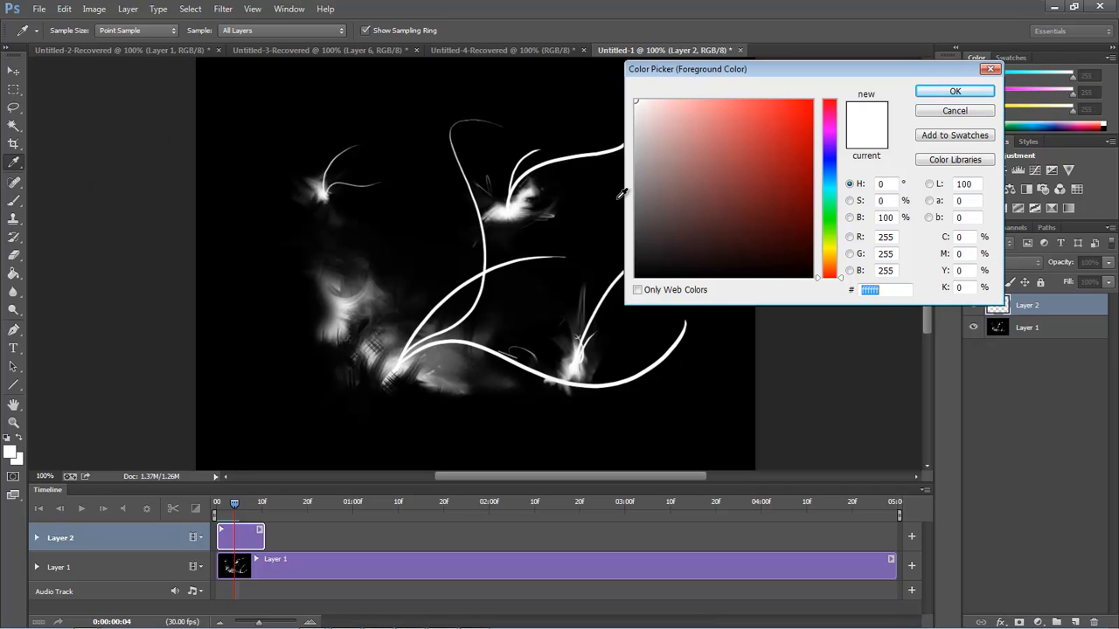
left_click(828, 166)
mouse_move(798, 110)
left_mouse_down()
mouse_move(794, 157)
mouse_move(774, 133)
left_mouse_up()
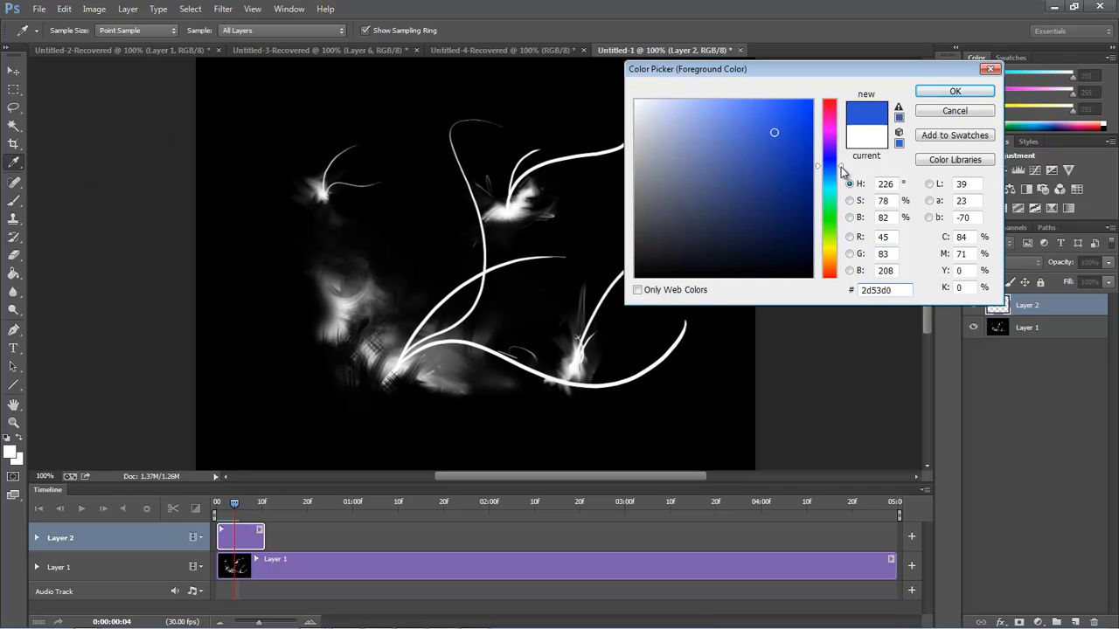
left_click_drag(841, 167, 839, 179)
mouse_move(774, 131)
left_mouse_down()
mouse_move(764, 147)
mouse_move(749, 114)
mouse_move(739, 117)
left_mouse_up()
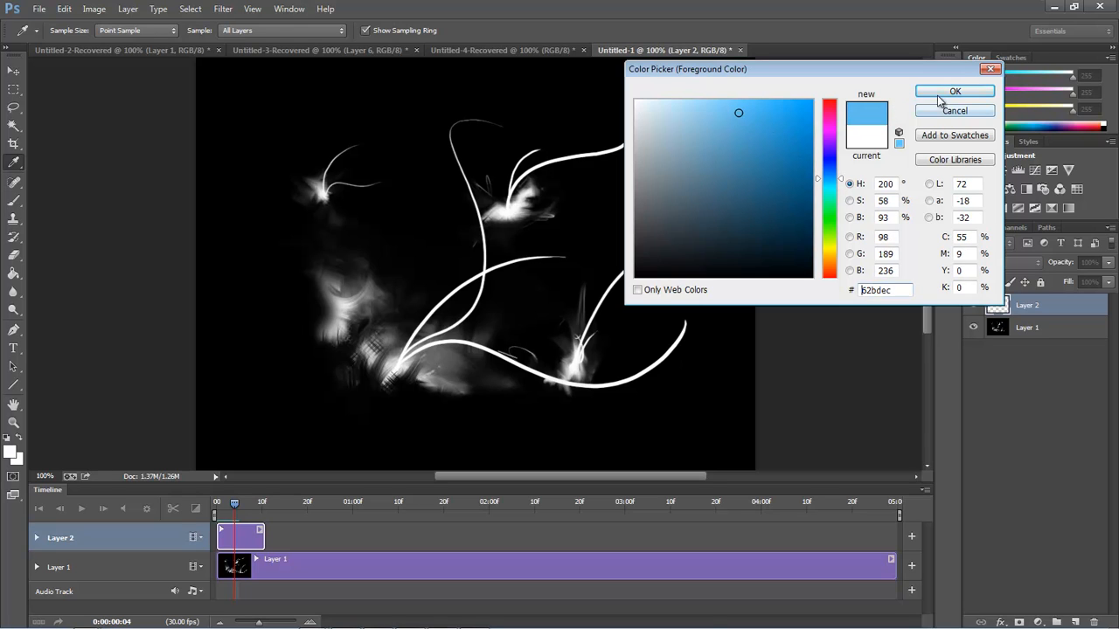
left_click(955, 91)
key("b")
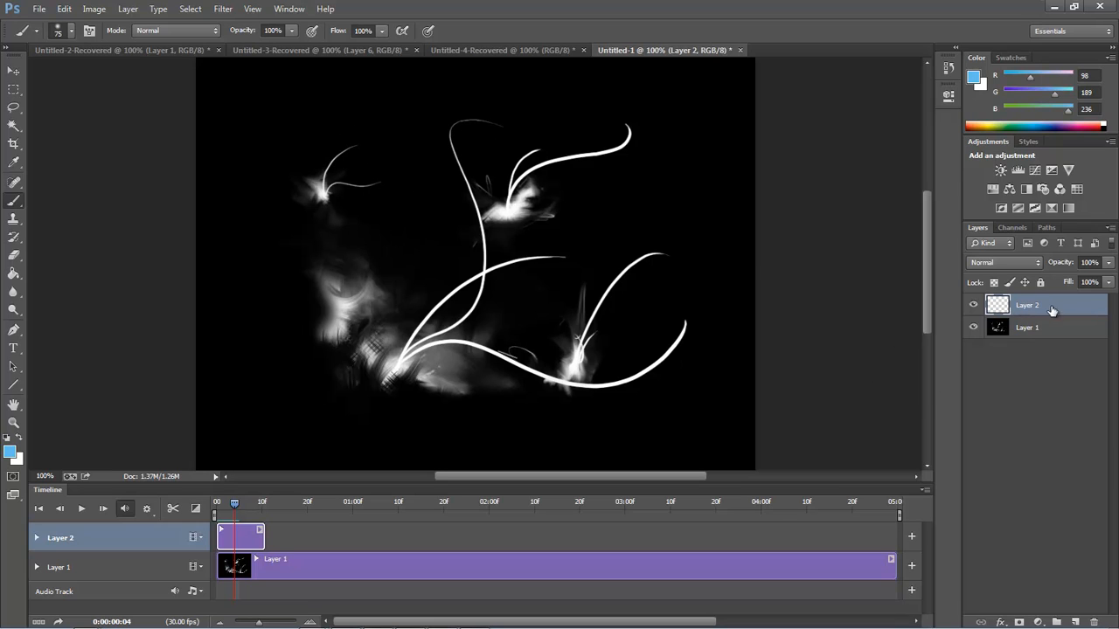
Step: Set Layer 2's blending mode to Overlay and rename the layer Color-1
left_click(1038, 260)
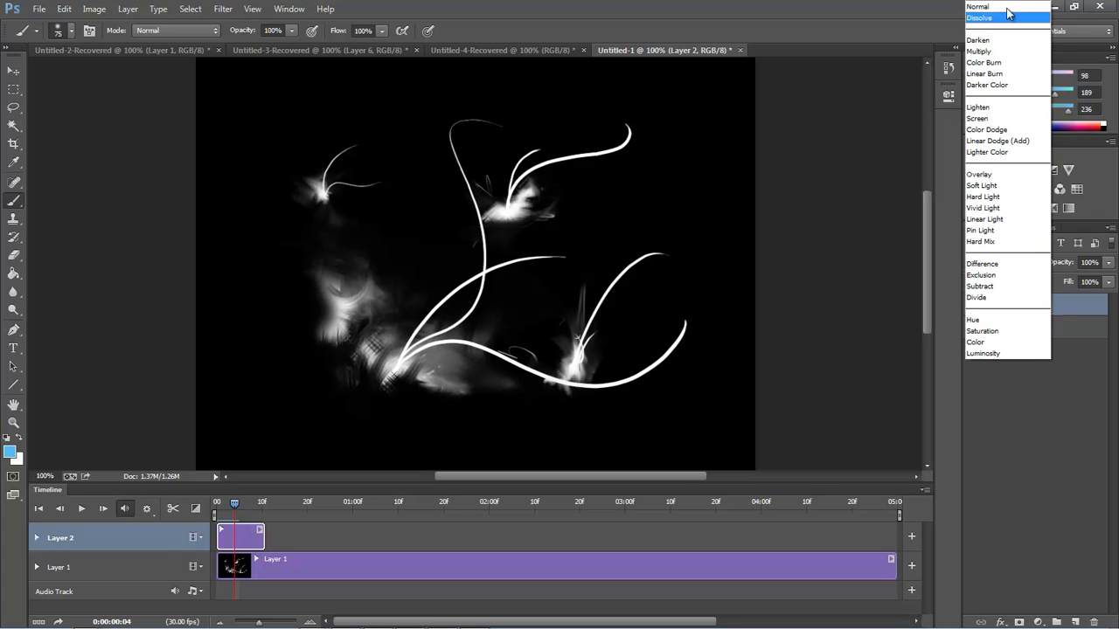
left_click(979, 174)
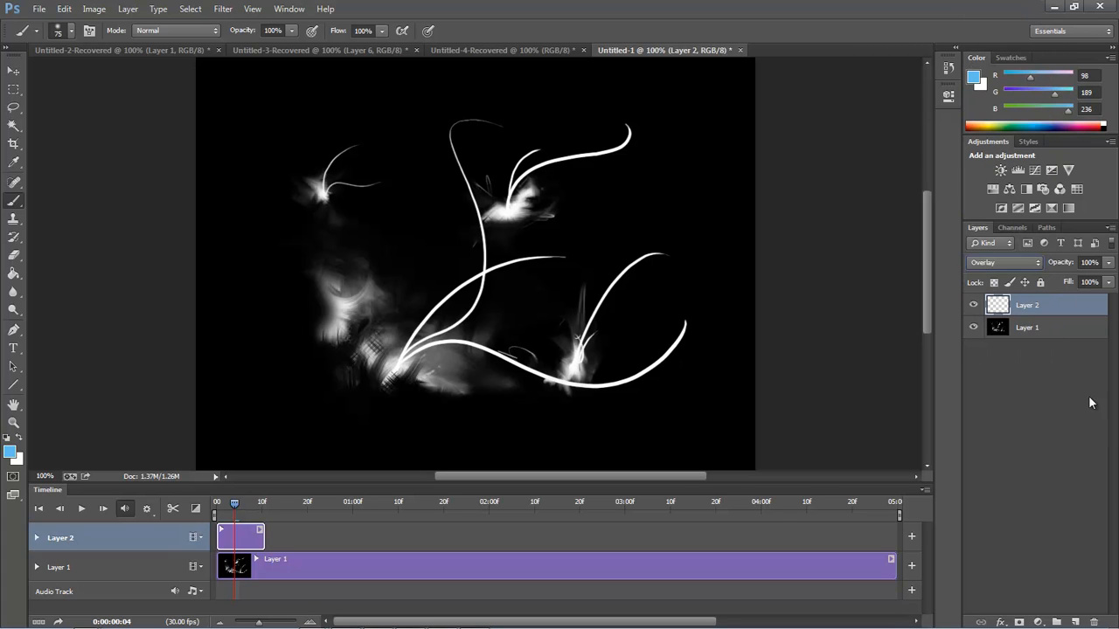
double_click(1034, 305)
type("Color-1")
key("Return")
Step: Paint light blue over the artwork's small upper-left splash on Color-1 and move the playhead to frame 9
mouse_move(348, 137)
left_mouse_down()
mouse_move(384, 194)
mouse_move(335, 144)
mouse_move(357, 190)
mouse_move(314, 154)
mouse_move(340, 186)
mouse_move(299, 175)
mouse_move(321, 191)
mouse_move(305, 189)
mouse_move(304, 130)
left_mouse_up()
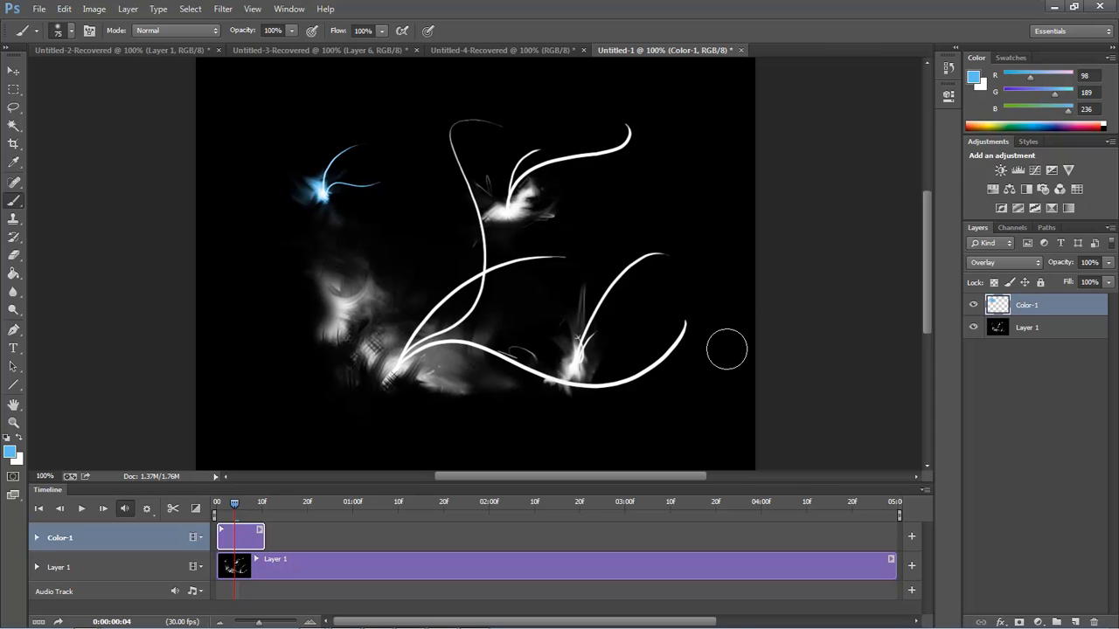
mouse_move(236, 503)
left_mouse_down()
mouse_move(217, 507)
mouse_move(254, 508)
left_mouse_up()
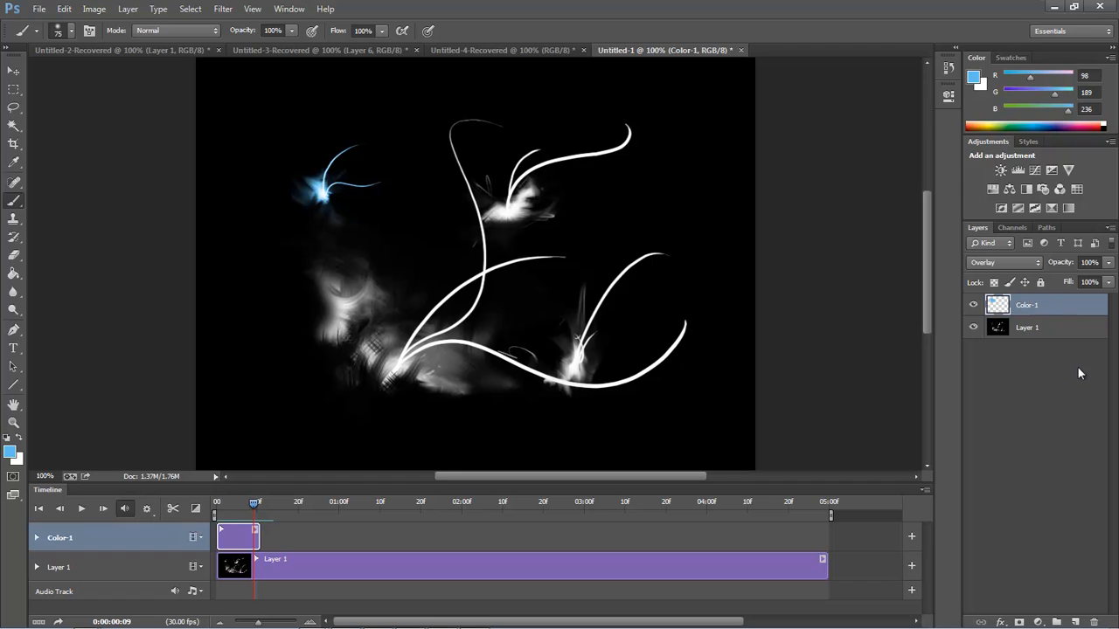
Step: Duplicate Color-1, place the copy's clip directly after Color-1's clip in the timeline, and move the playhead to frame 16
left_click_drag(1036, 307, 1075, 623)
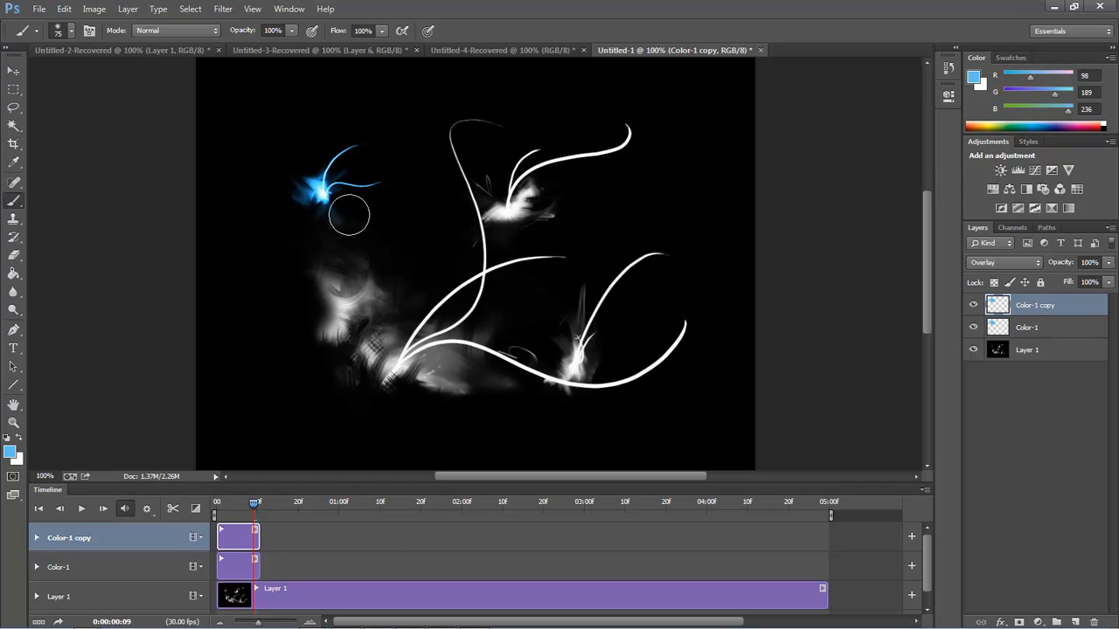
left_click_drag(309, 533, 271, 507)
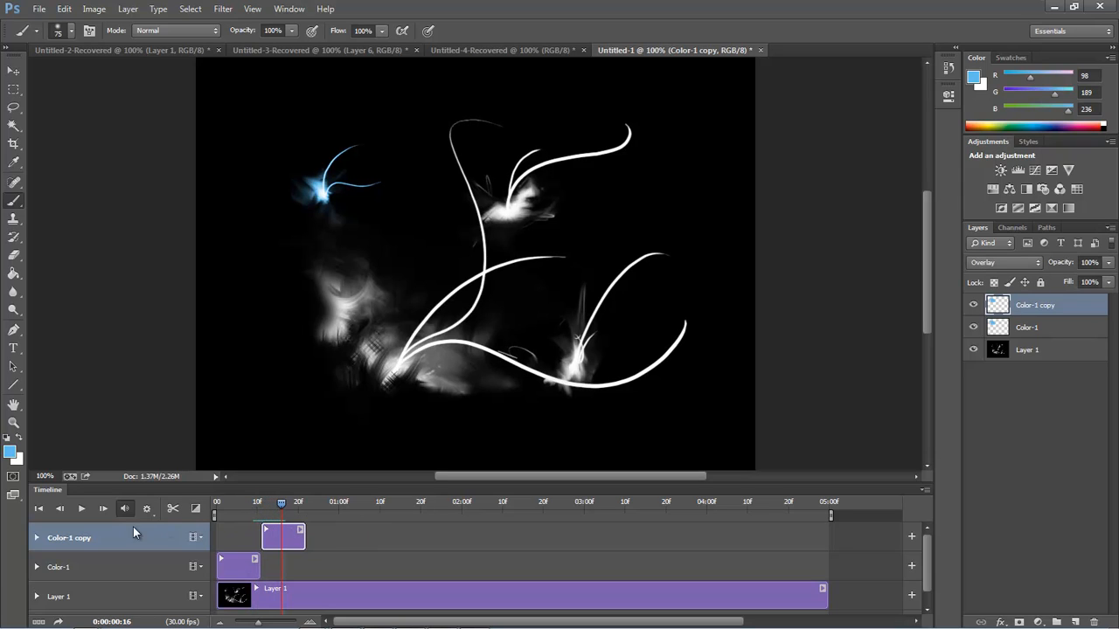
Step: Set the foreground color to bright green 30ff00
left_click(10, 451)
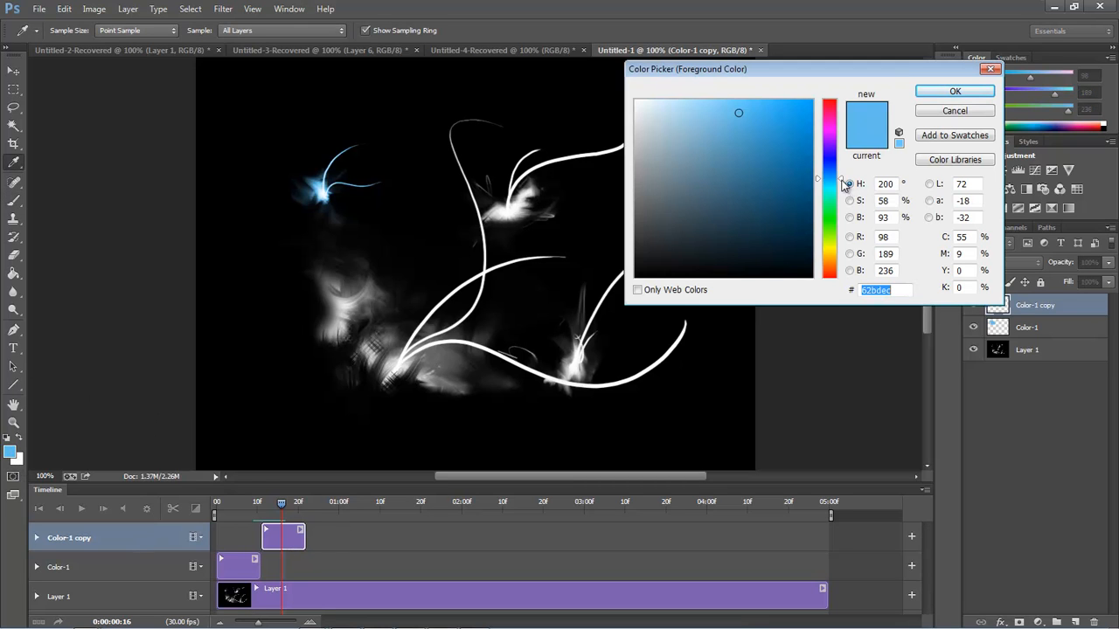
left_click_drag(840, 180, 841, 226)
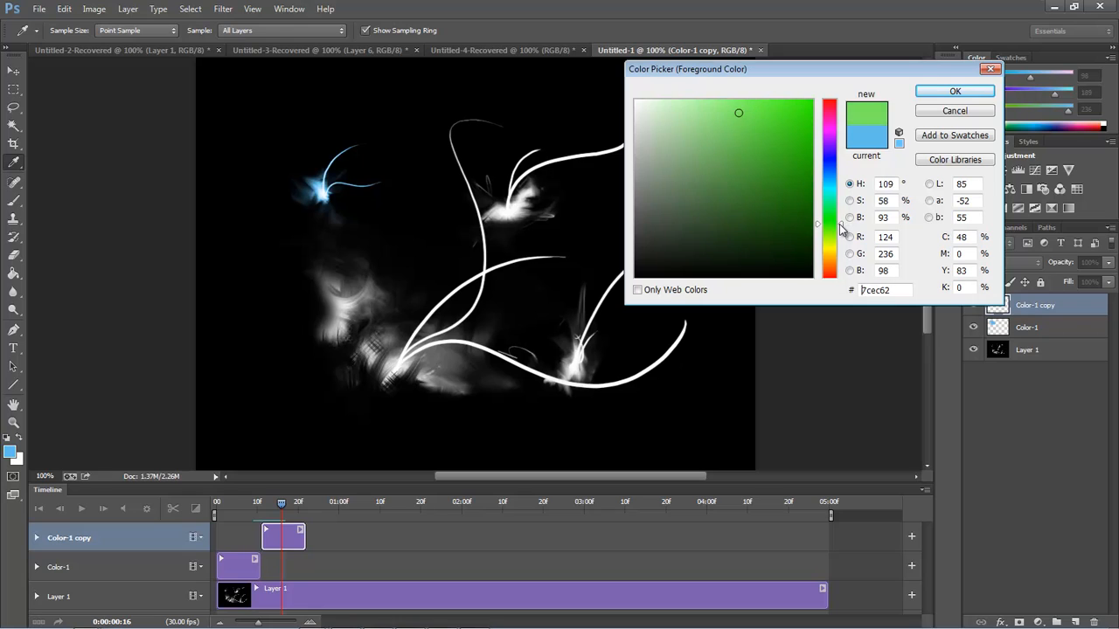
left_click_drag(779, 161, 815, 97)
left_click(961, 92)
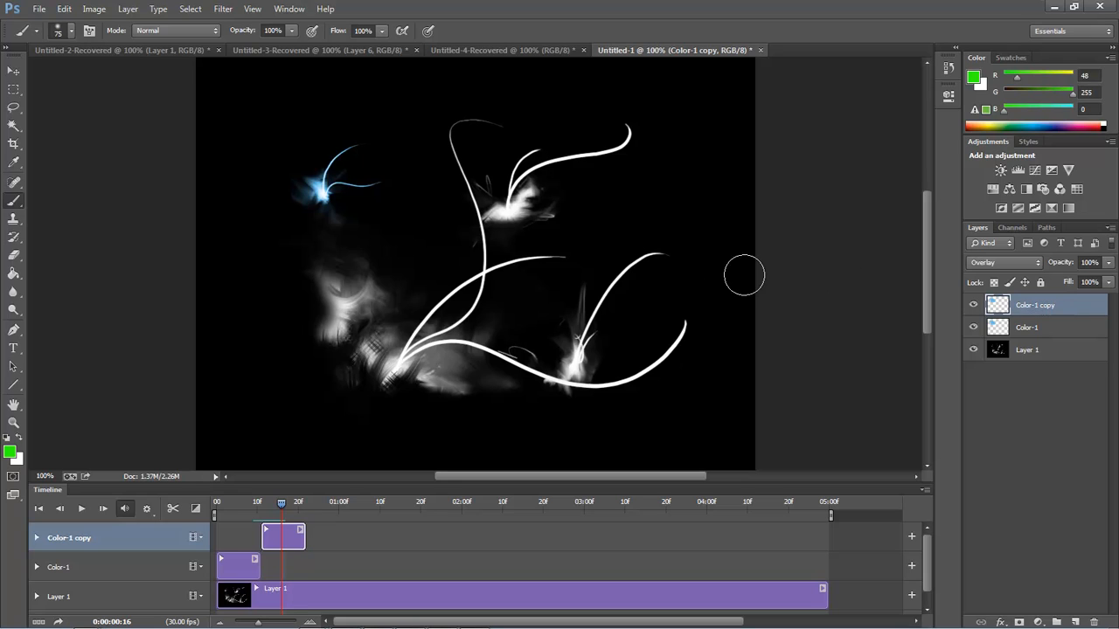
Step: Rename the Color-1 copy as Color-2 and paint green over the artwork's lower-right splash and its upward-curving stem
double_click(1042, 304)
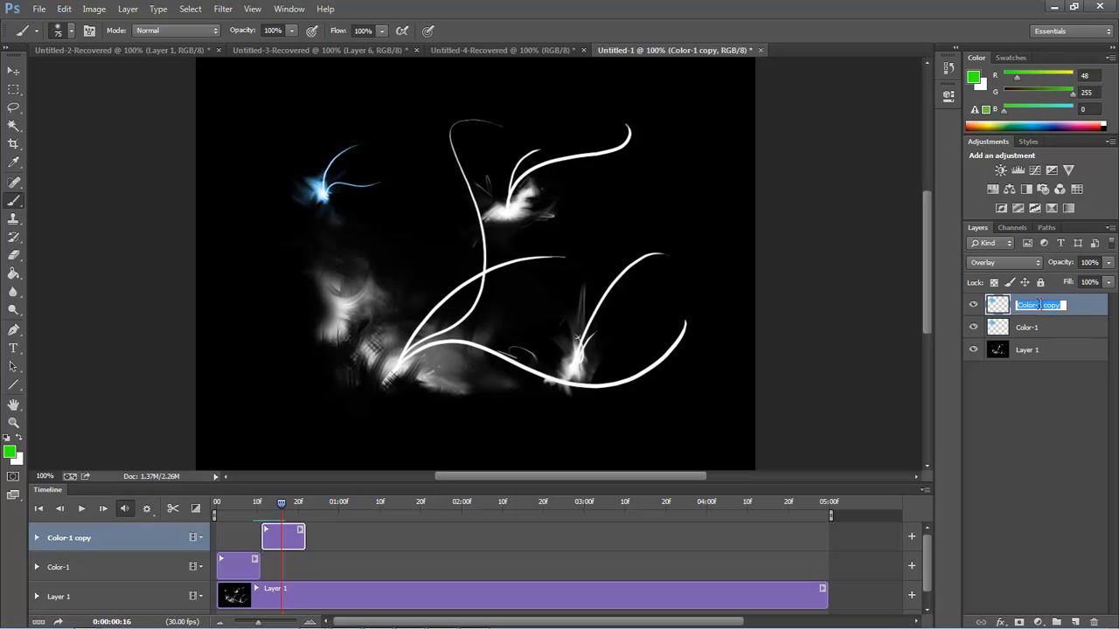
type("Color-2")
key("Return")
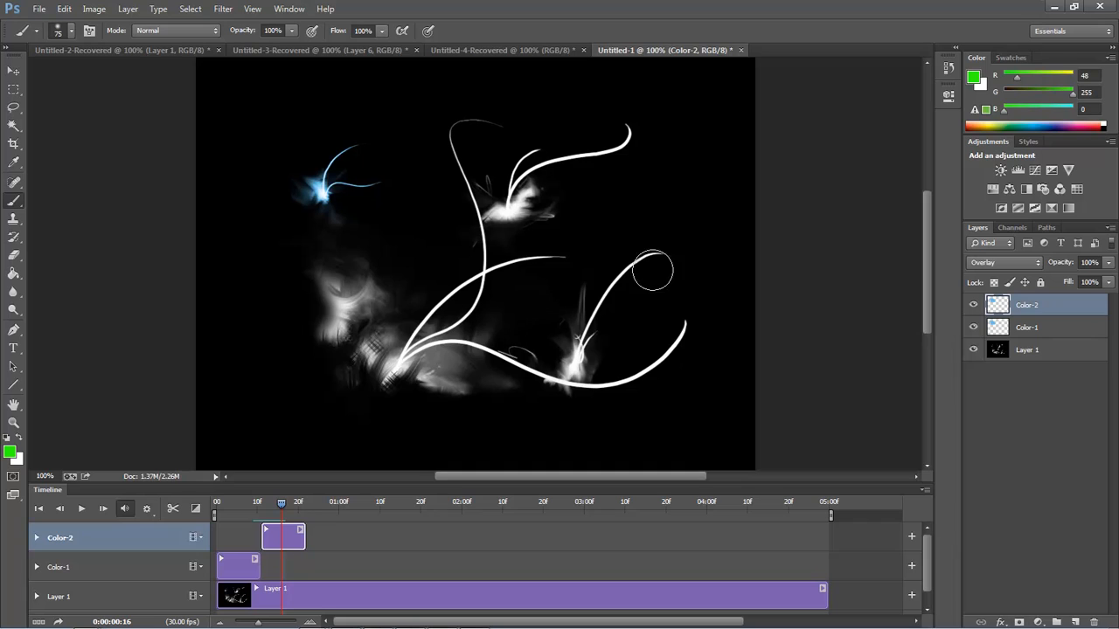
mouse_move(666, 255)
left_mouse_down()
mouse_move(604, 291)
mouse_move(573, 333)
mouse_move(561, 323)
mouse_move(587, 346)
mouse_move(579, 360)
mouse_move(562, 355)
mouse_move(589, 357)
left_mouse_up()
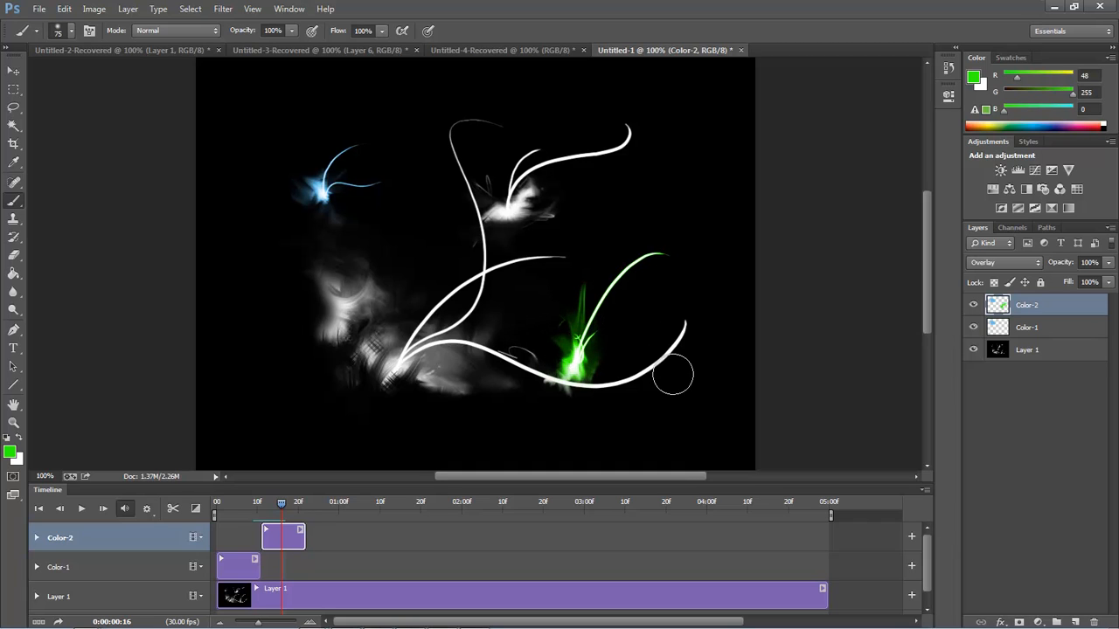
Step: Duplicate the Color-2 layer and rename the copy Color-3
left_click_drag(1041, 307, 1077, 621)
double_click(1036, 305)
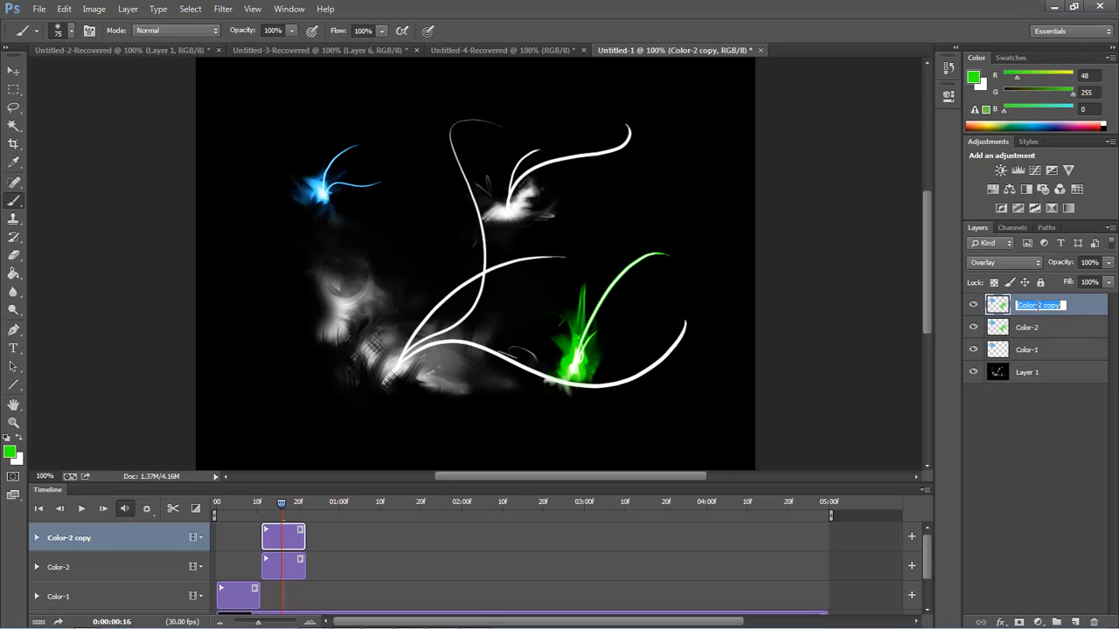
key("Return")
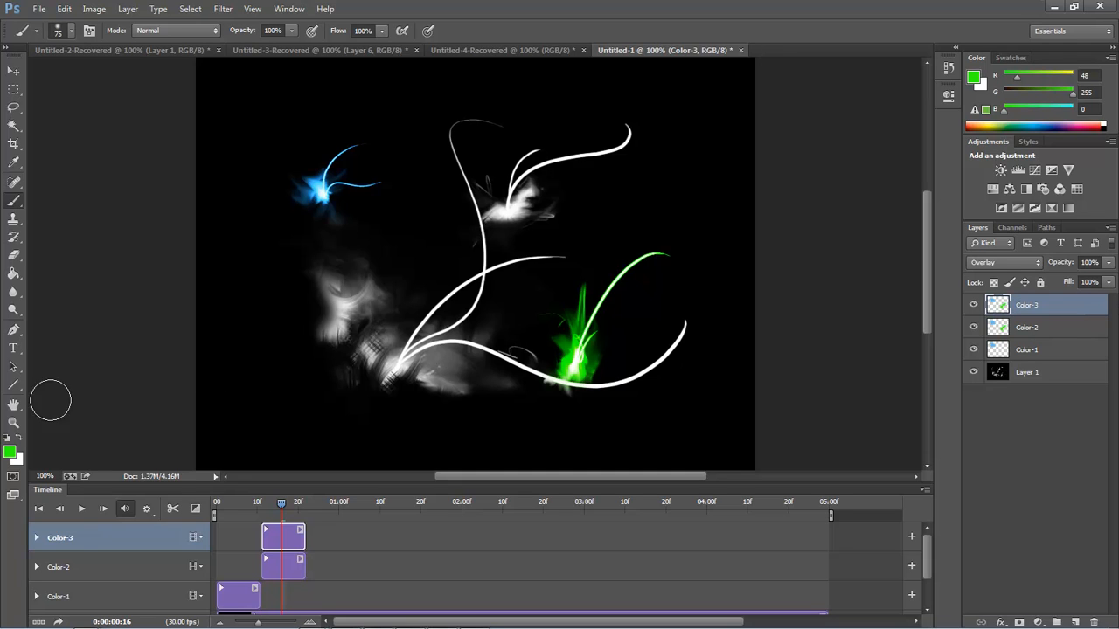
Step: Set the foreground color to yellow fcff00
left_click(9, 451)
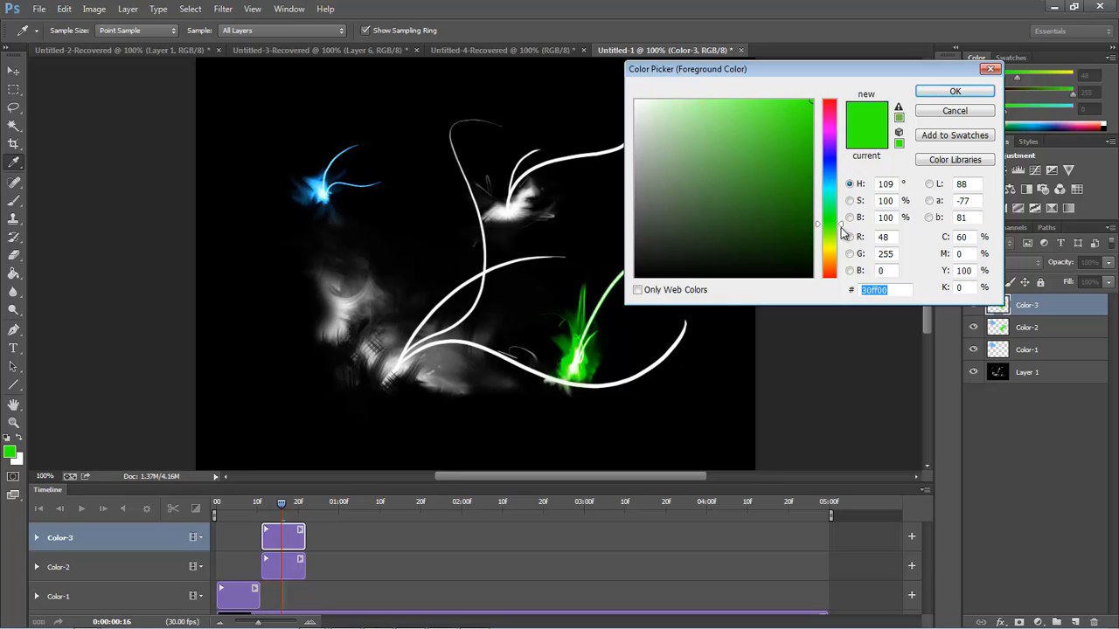
left_click_drag(842, 232, 841, 249)
left_click(955, 90)
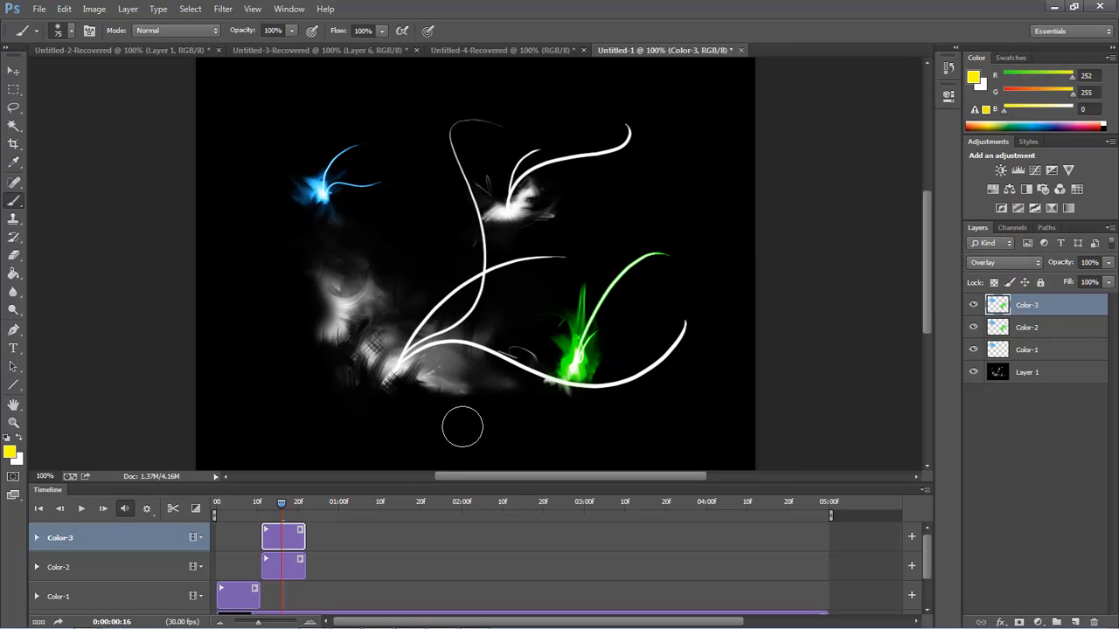
Step: Place Color-3's clip directly after Color-2's, move the playhead to frame 26, and paint yellow over the upper-right splash and its curved strands
left_click_drag(294, 541, 333, 539)
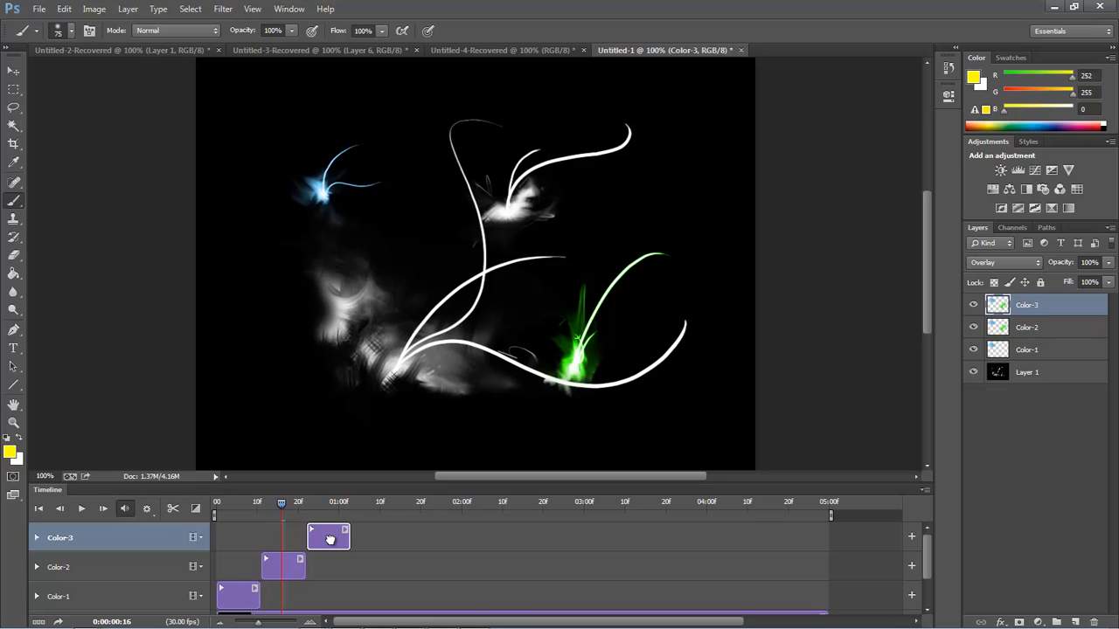
left_click_drag(289, 504, 324, 506)
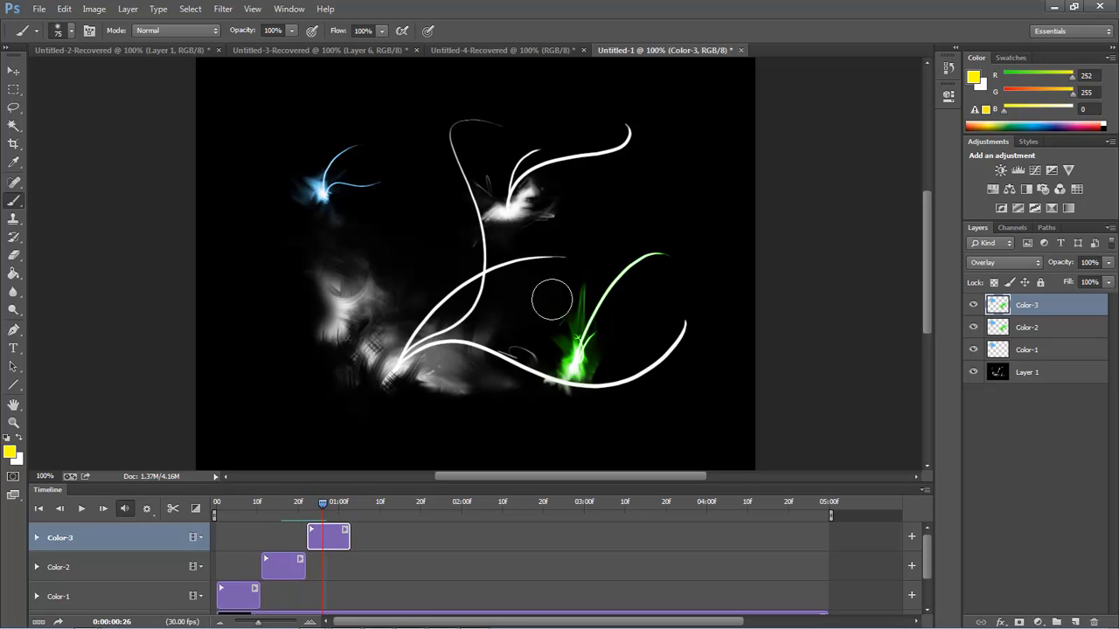
mouse_move(634, 133)
left_mouse_down()
mouse_move(610, 151)
mouse_move(525, 161)
mouse_move(504, 219)
mouse_move(562, 206)
mouse_move(509, 237)
mouse_move(491, 166)
mouse_move(513, 207)
left_mouse_up()
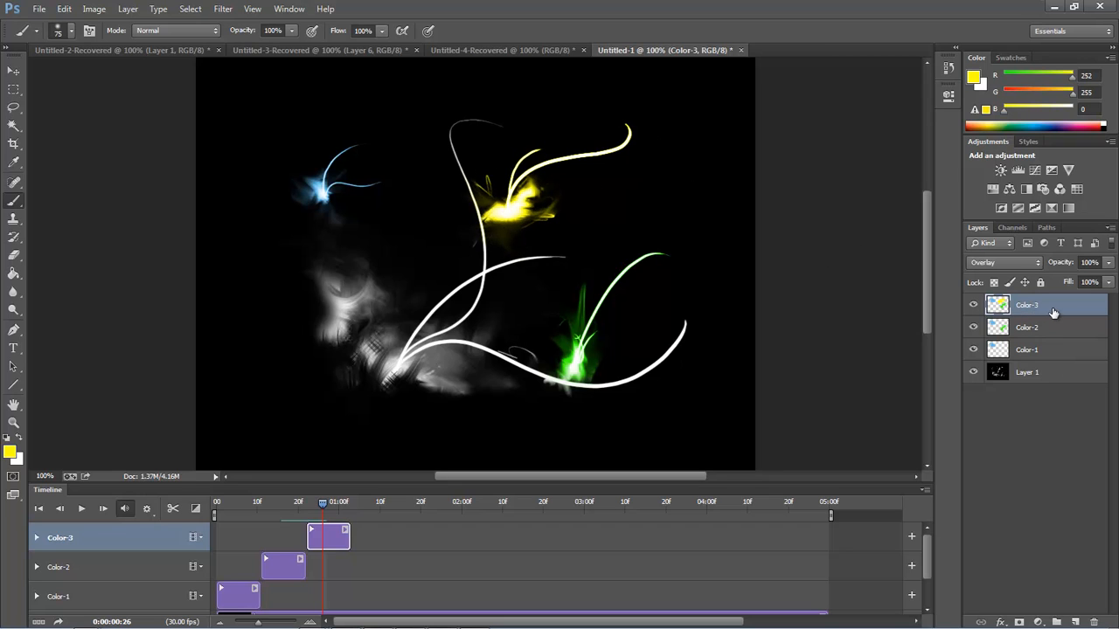
Step: Duplicate Color-3 as Color-4, place its clip directly after Color-3's, and move the playhead to 0:00:01:09
left_click_drag(1031, 307, 1075, 621)
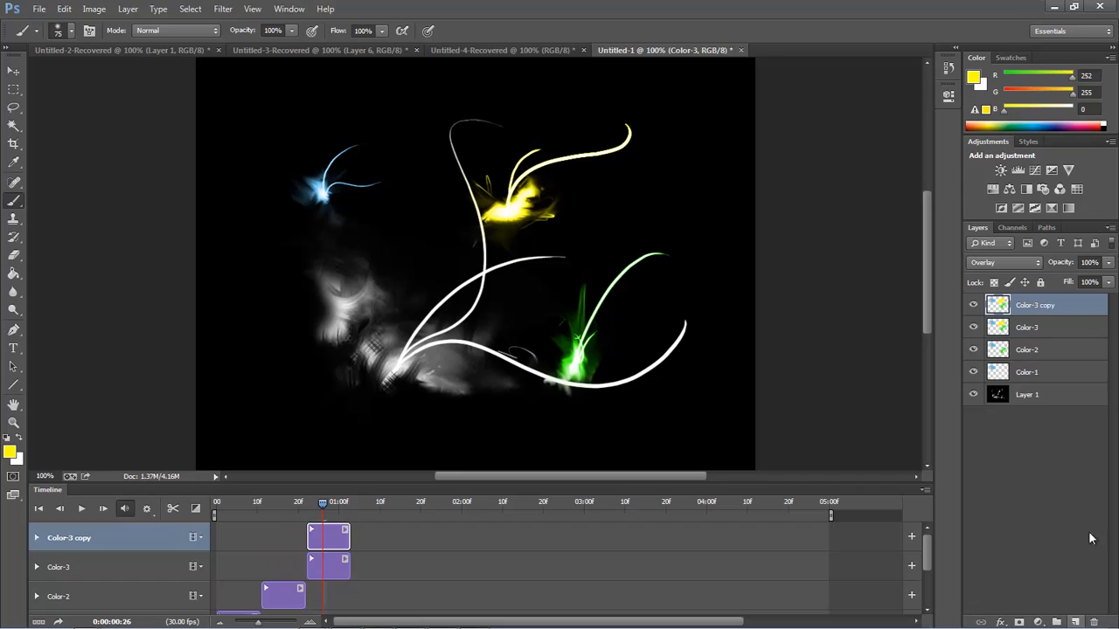
double_click(1040, 307)
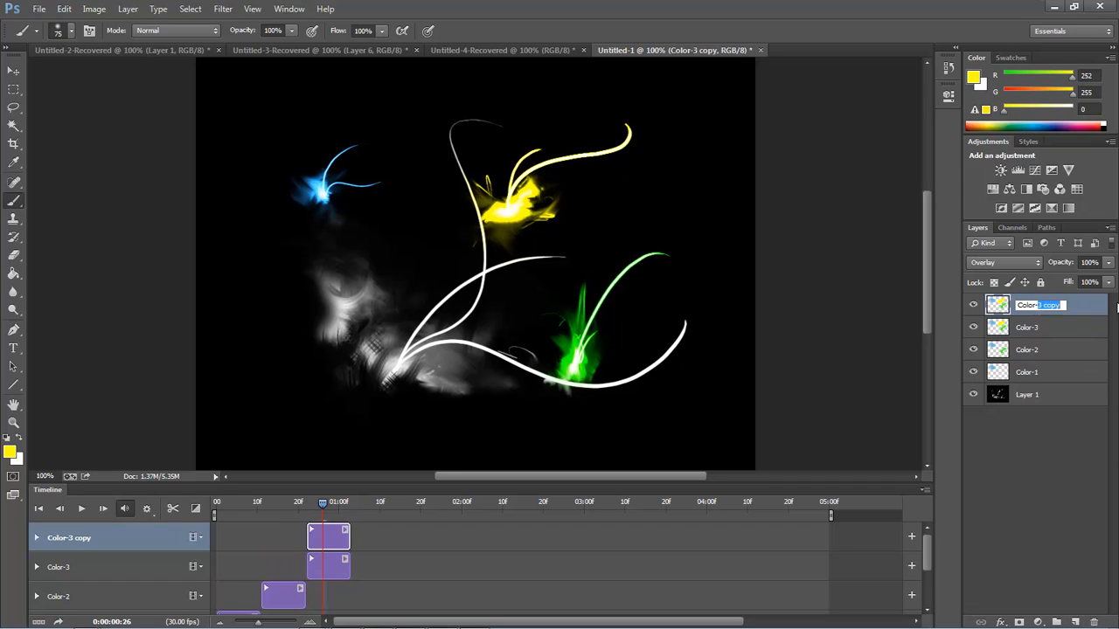
type("Color-4")
key("Return")
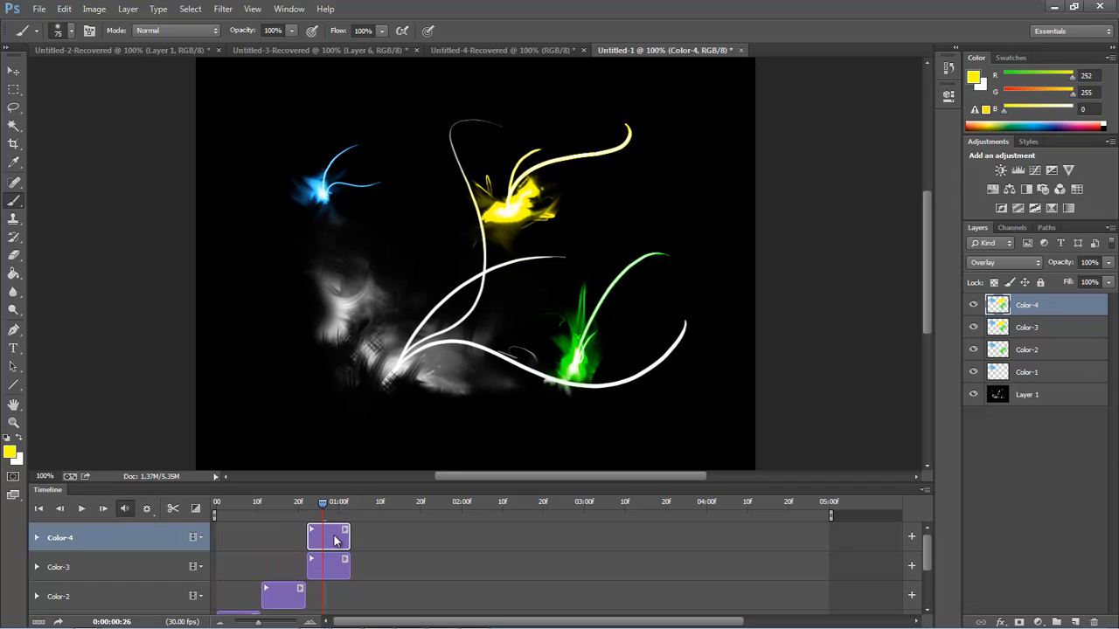
left_click_drag(349, 536, 393, 536)
left_click_drag(324, 504, 374, 505)
Step: Set the foreground color to orange ff6600 and paint it along the lower edge of the artwork's large lower-left smoke on Color-4
left_click(10, 452)
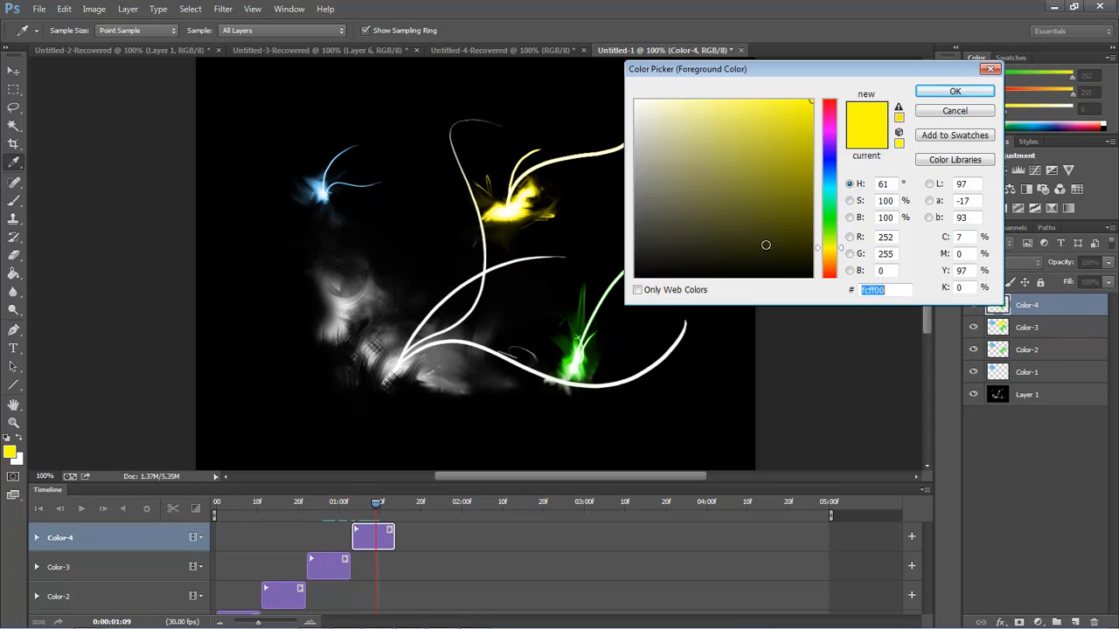
left_click_drag(842, 255, 842, 270)
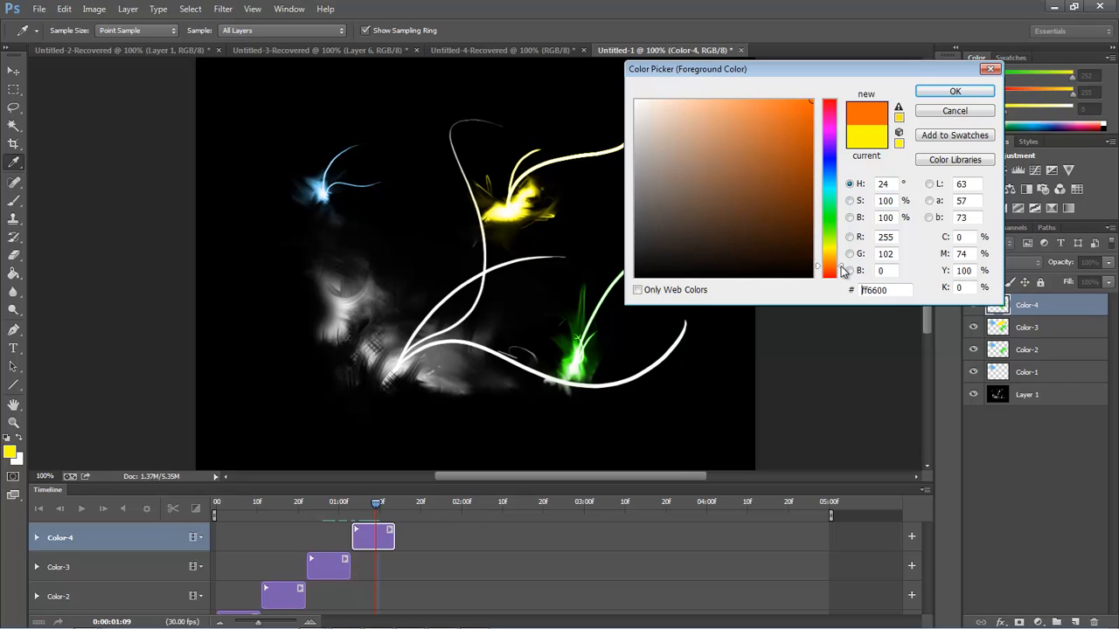
left_click(955, 92)
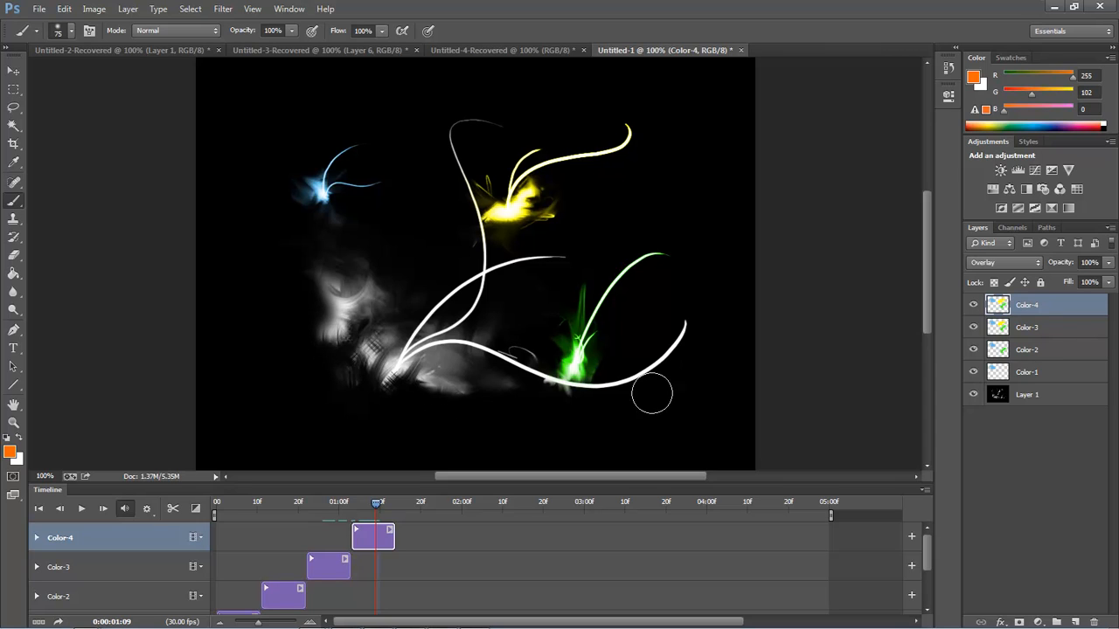
mouse_move(323, 340)
left_mouse_down()
mouse_move(349, 360)
mouse_move(352, 395)
mouse_move(415, 410)
mouse_move(327, 355)
mouse_move(326, 345)
mouse_move(389, 393)
mouse_move(424, 389)
mouse_move(349, 374)
mouse_move(355, 348)
mouse_move(334, 327)
mouse_move(336, 360)
mouse_move(424, 390)
mouse_move(378, 379)
left_mouse_up()
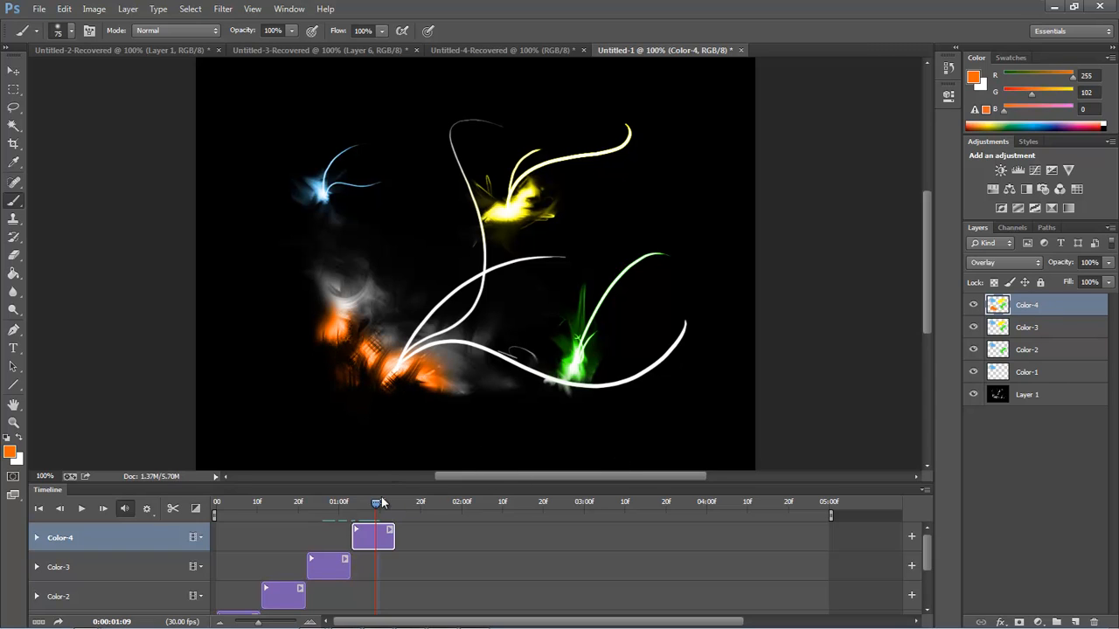
Step: Duplicate Color-4 as Color-5, place its clip directly after Color-4's, and move the playhead to 0:00:01:19
left_click_drag(1039, 313, 1074, 623)
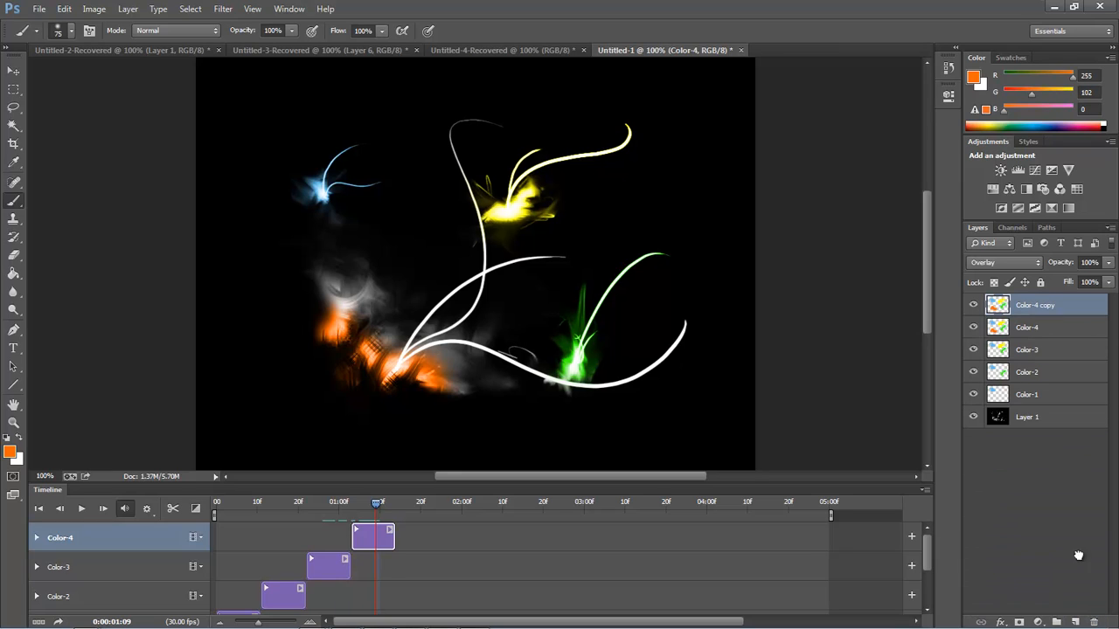
double_click(1045, 305)
type("5")
key("Return")
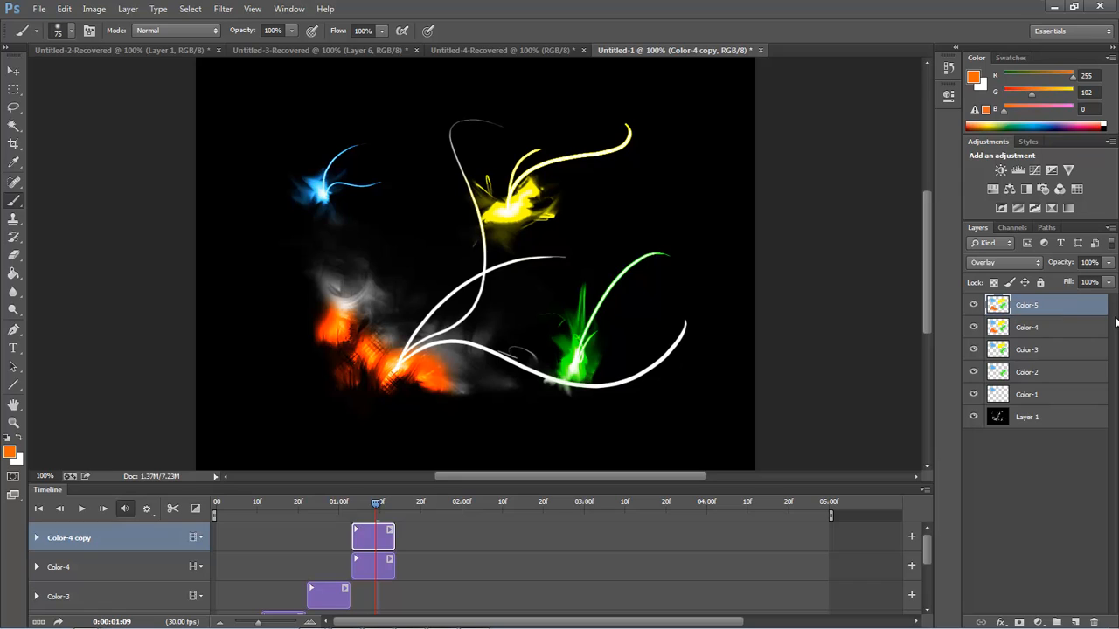
left_click_drag(361, 537, 417, 507)
Step: Set the foreground color to red-orange ff3000 and paint it over the remaining white areas of the lower-left smoke on Color-5
left_click(9, 451)
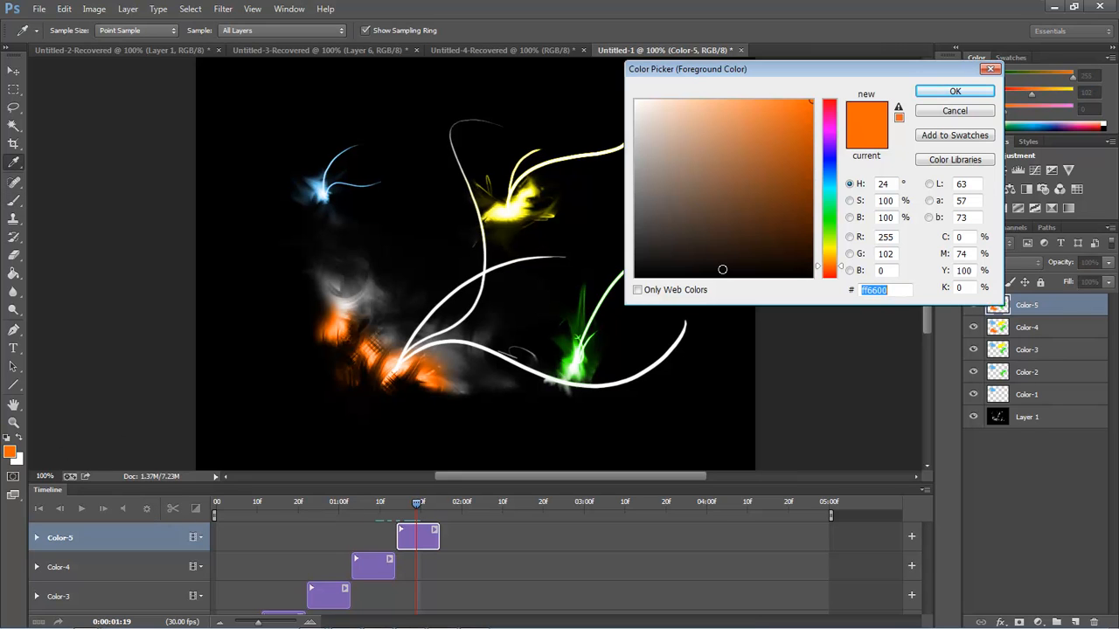
left_click_drag(843, 271, 843, 278)
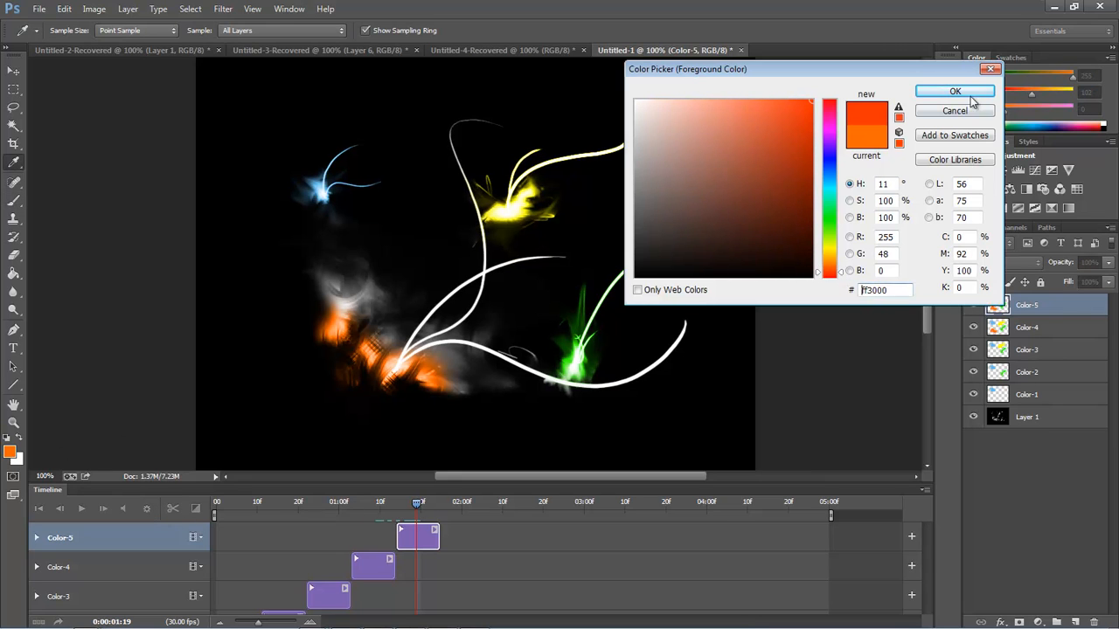
left_click(955, 91)
key("b")
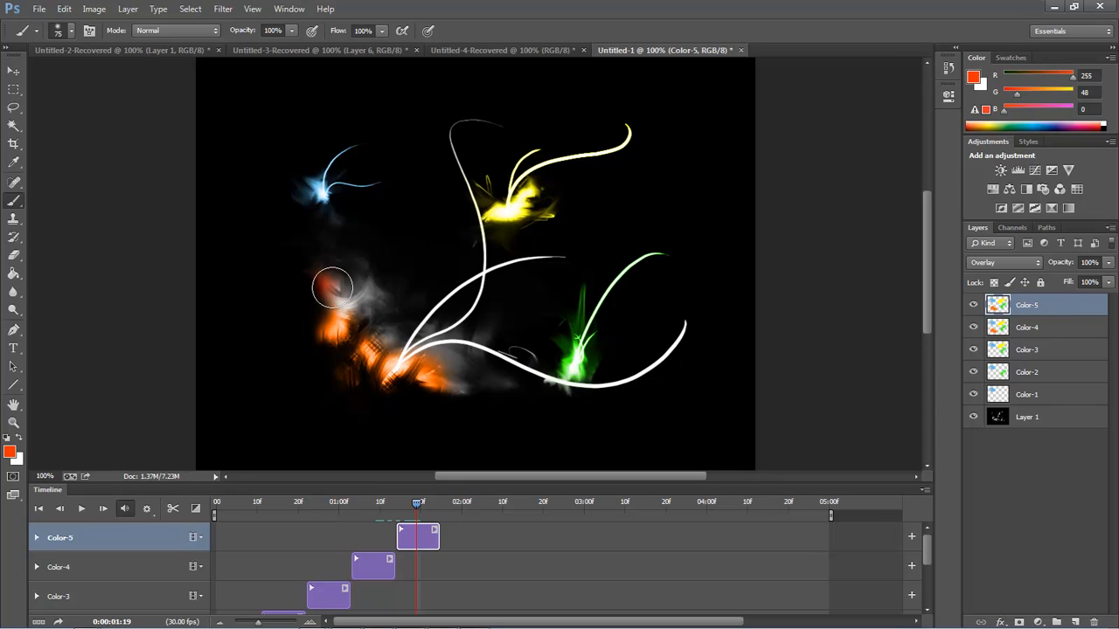
mouse_move(332, 288)
left_mouse_down()
mouse_move(377, 312)
mouse_move(339, 273)
mouse_move(369, 286)
mouse_move(325, 258)
mouse_move(392, 296)
mouse_move(408, 291)
mouse_move(394, 328)
mouse_move(428, 325)
mouse_move(469, 390)
mouse_move(482, 372)
mouse_move(472, 361)
mouse_move(502, 387)
mouse_move(485, 328)
left_mouse_up()
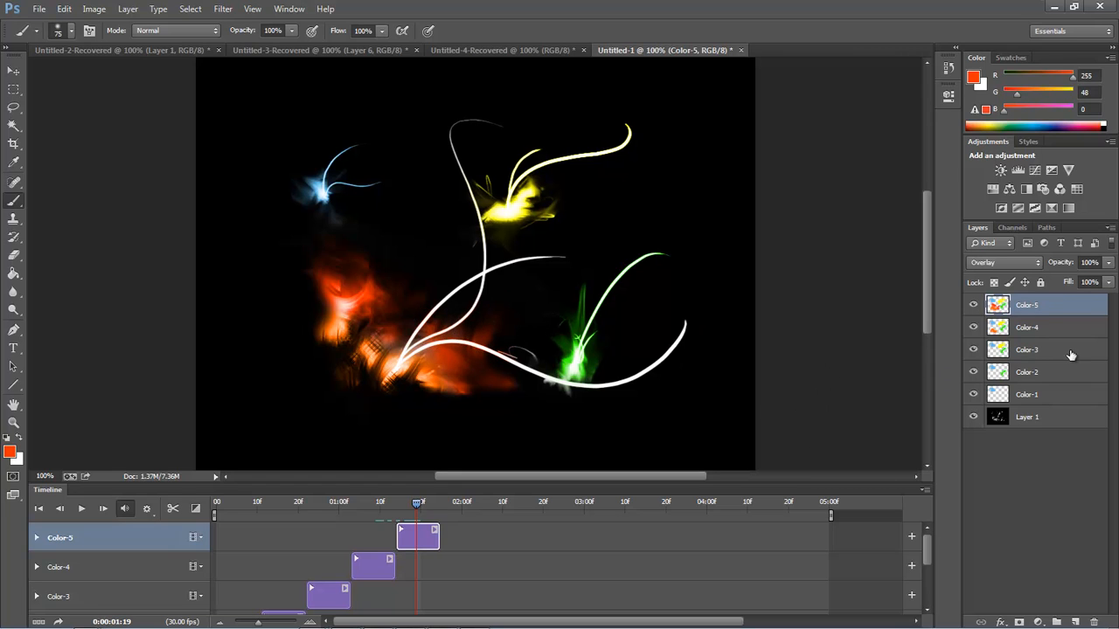
Step: Duplicate the Color-5 layer and rename the copy Color-6
left_click_drag(1029, 308, 1075, 622)
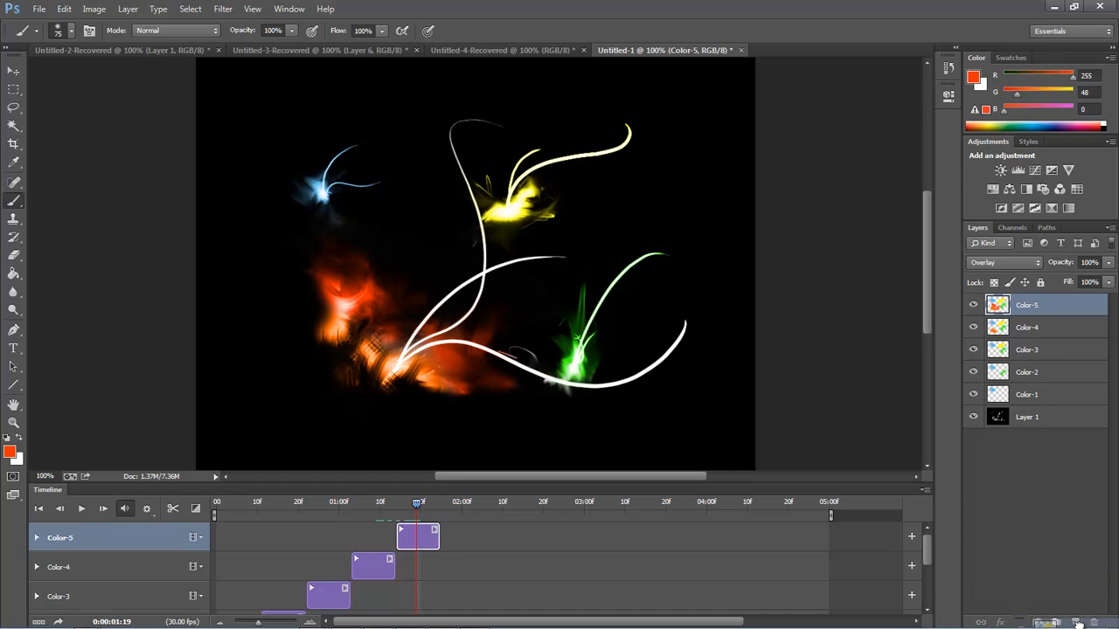
double_click(1040, 305)
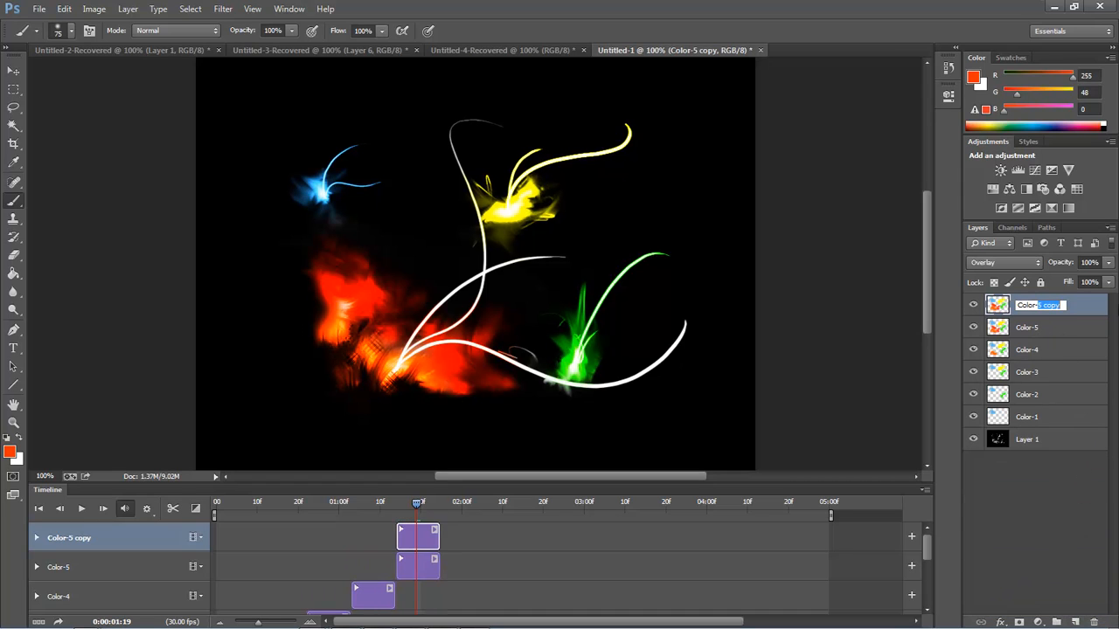
type("Color-6")
key("Return")
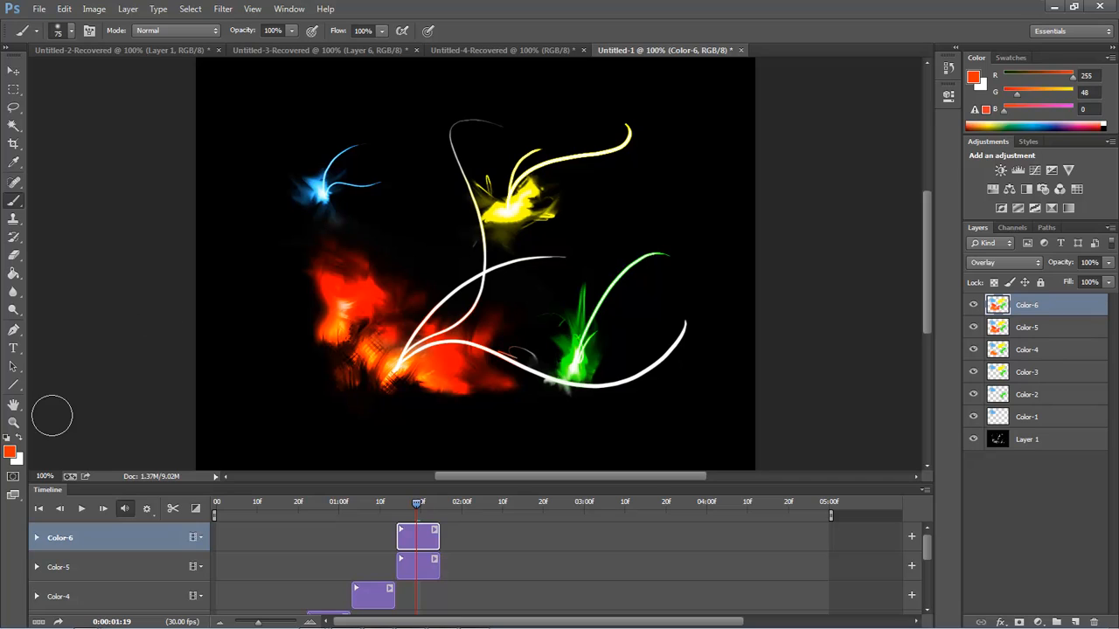
Step: Set the foreground color to pink ff00a8 and the brush size to 34 px, and paint over the remaining white curves on Color-6
left_click(10, 452)
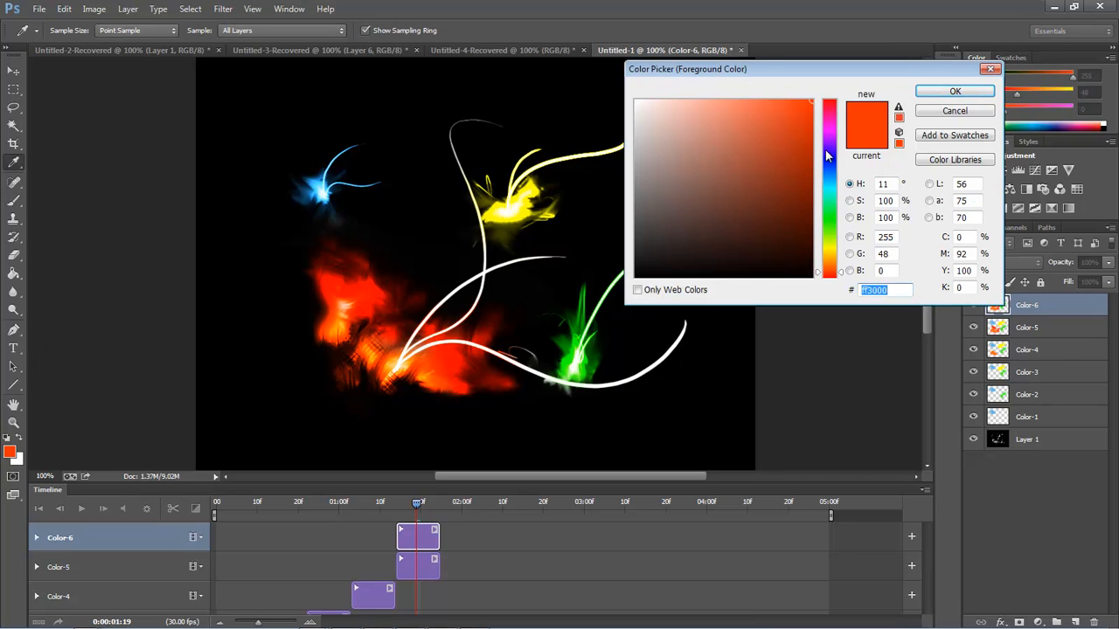
left_click_drag(827, 155, 830, 125)
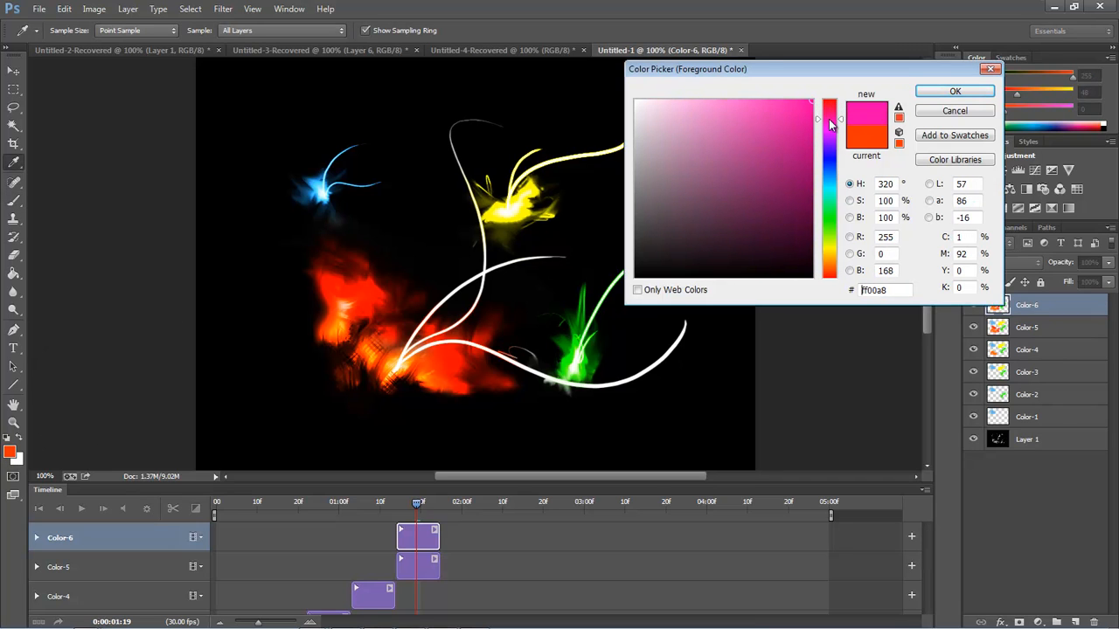
left_click(953, 91)
key("b")
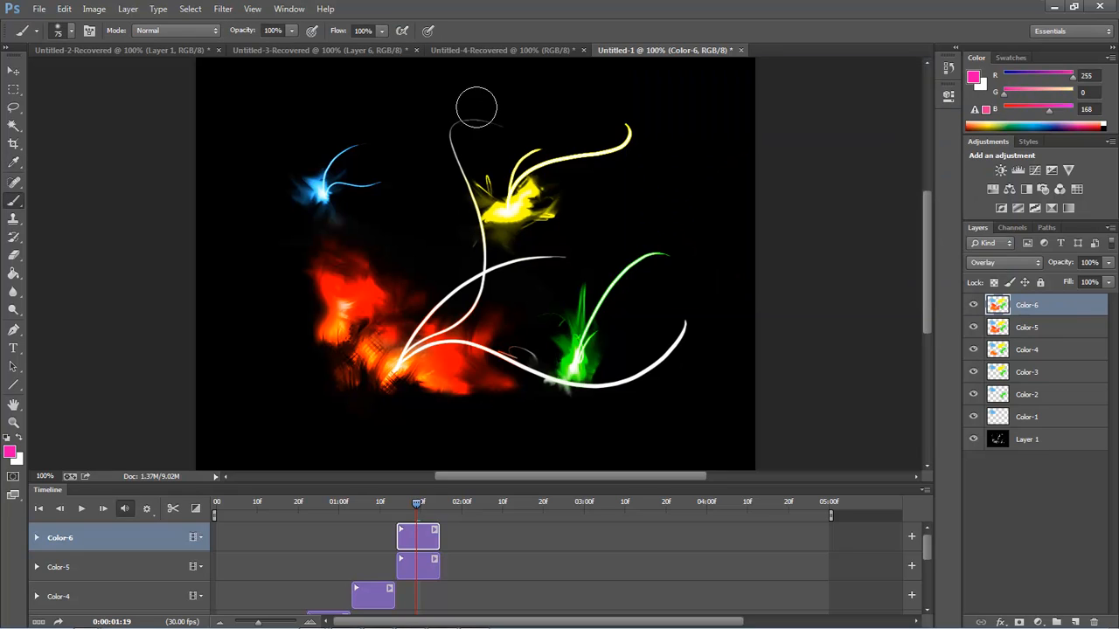
left_click(71, 30)
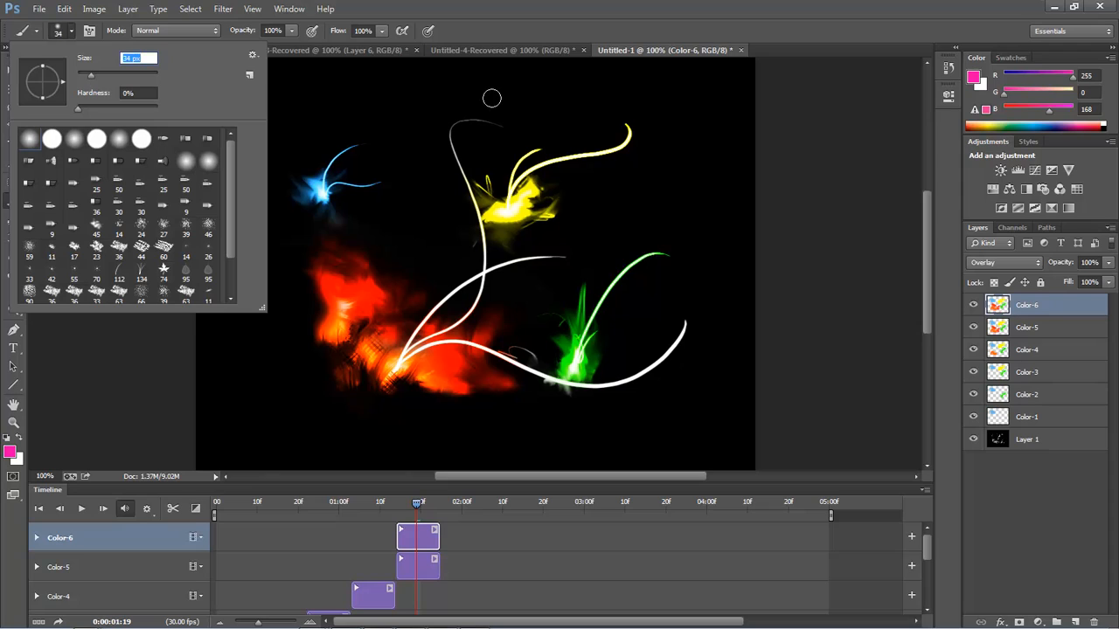
key("Return")
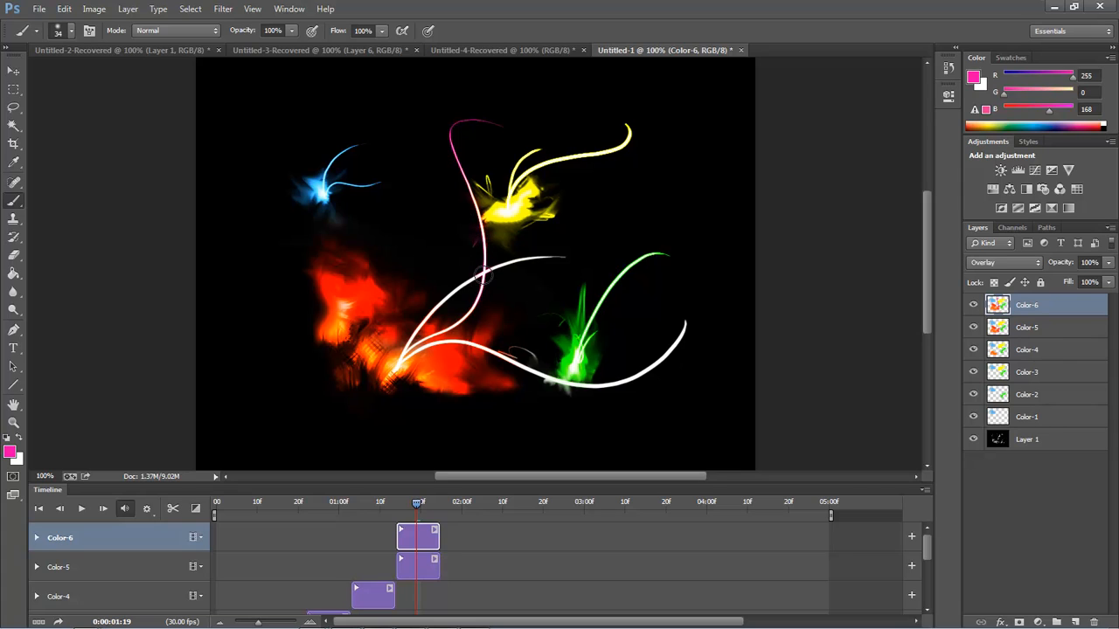
mouse_move(481, 275)
left_mouse_down()
mouse_move(548, 257)
mouse_move(587, 262)
mouse_move(439, 277)
left_mouse_up()
mouse_move(628, 381)
left_mouse_down()
mouse_move(551, 385)
mouse_move(525, 373)
left_mouse_up()
mouse_move(472, 343)
left_mouse_down()
mouse_move(422, 343)
mouse_move(402, 358)
left_mouse_up()
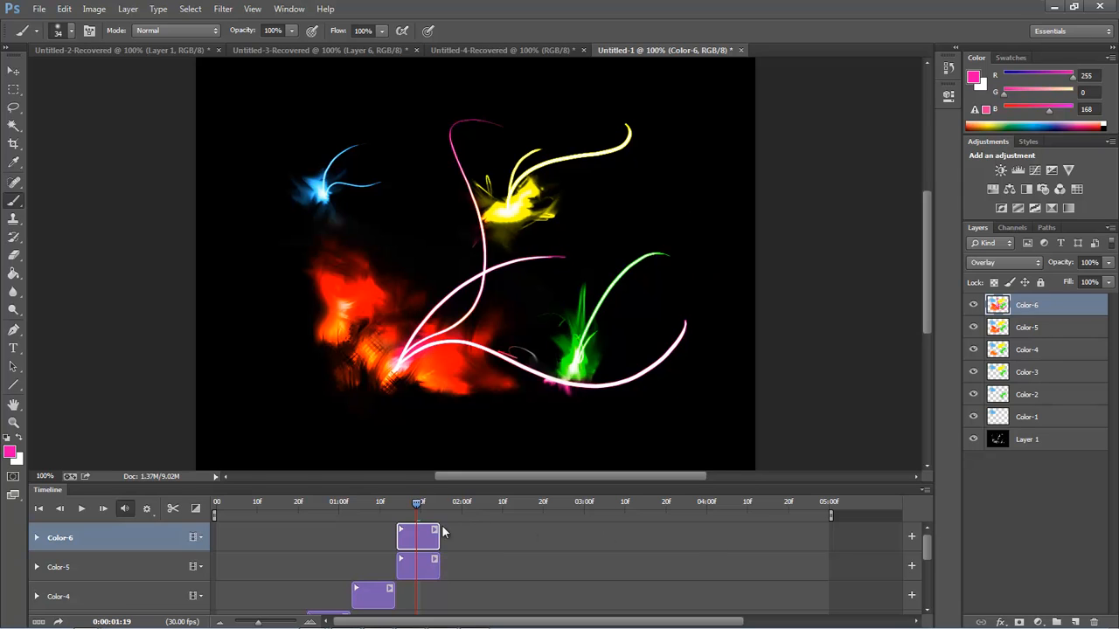
Step: Place the Color-6 clip directly after Color-5's, enlarge the timeline to show all tracks, and return the playhead to 0:00:00:00
left_click_drag(429, 539, 458, 534)
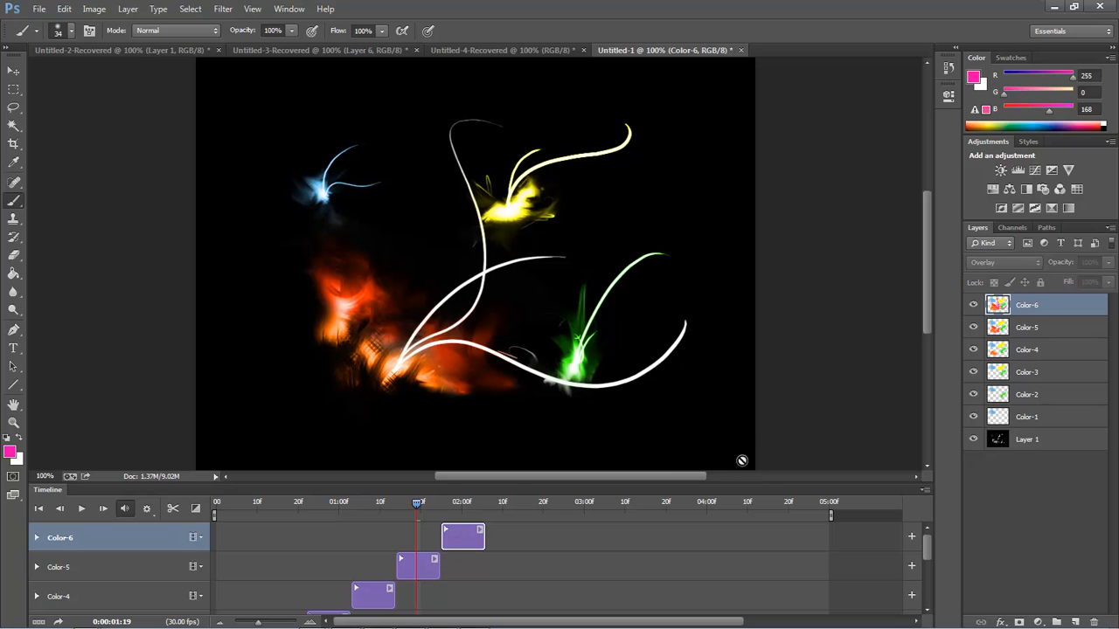
left_click_drag(737, 482, 743, 325)
left_click_drag(428, 345, 216, 363)
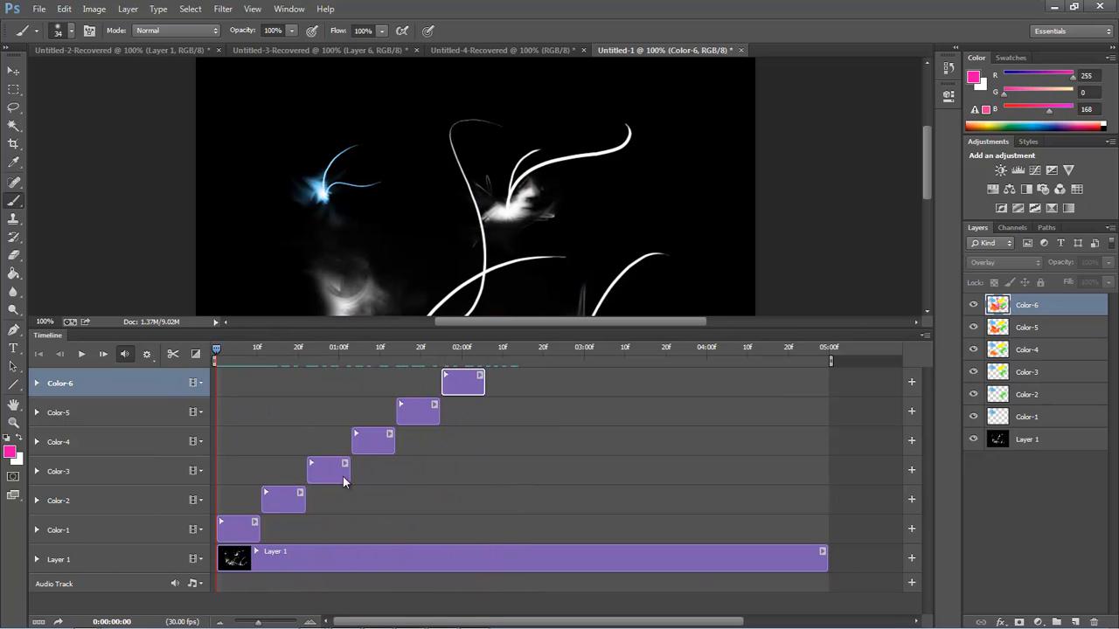
Step: Add an Opacity keyframe to the Color-1 clip at 0:00:00:00 and set the layer's opacity to 0%
left_click(244, 521)
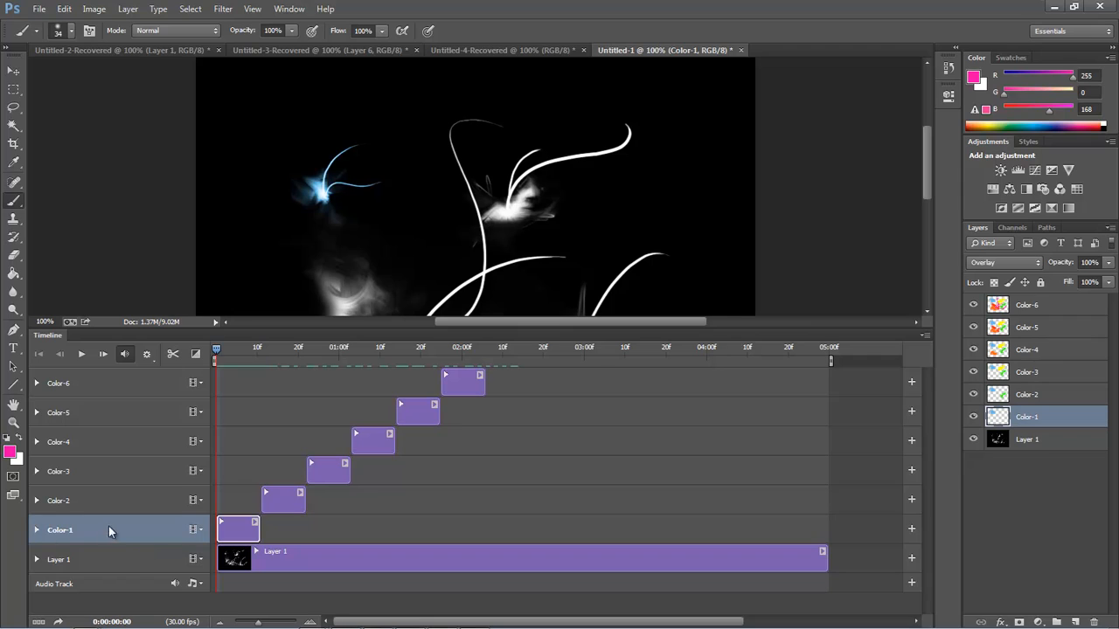
left_click(37, 531)
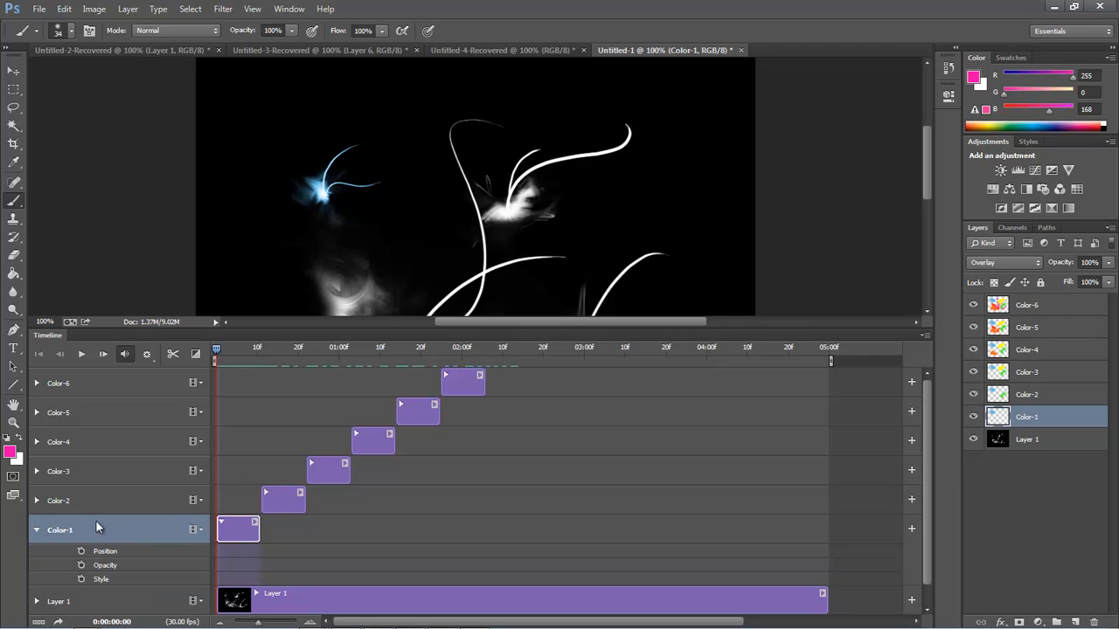
left_click(81, 565)
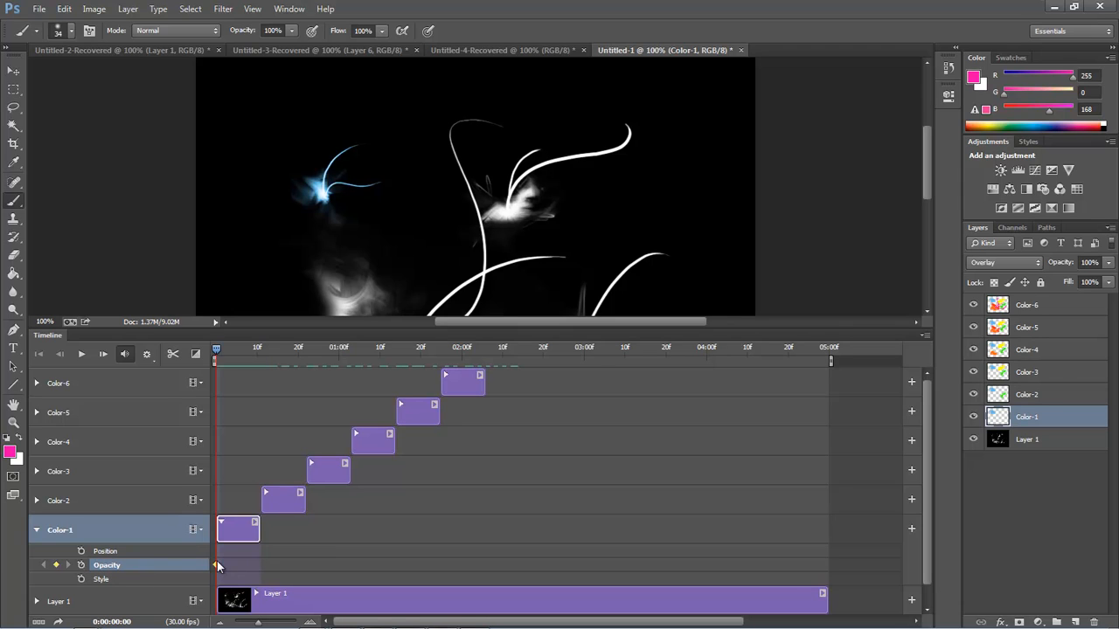
left_click(1108, 263)
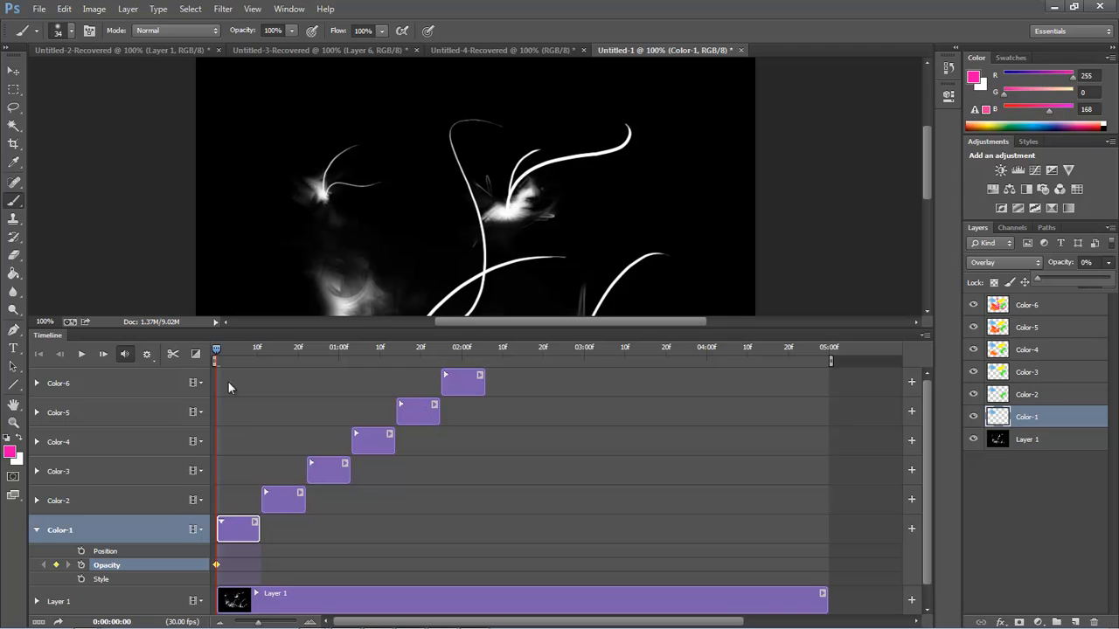
Step: Move the Color-2 through Color-6 clips so they all start at the beginning of the timeline, aligned with Color-1
left_click_drag(280, 504, 238, 498)
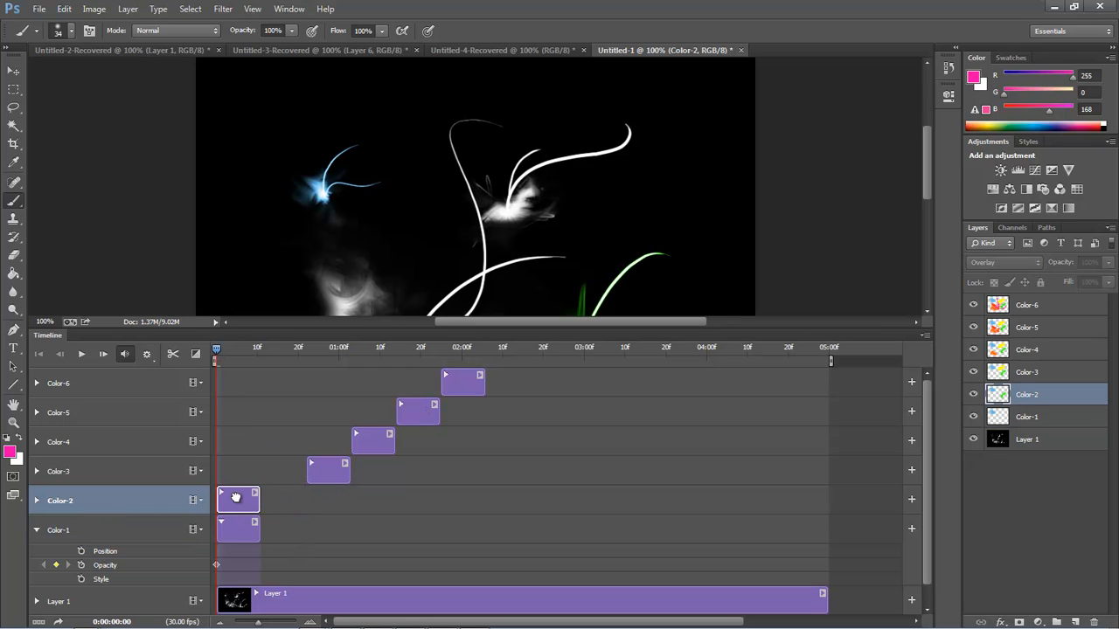
left_click_drag(338, 472, 248, 471)
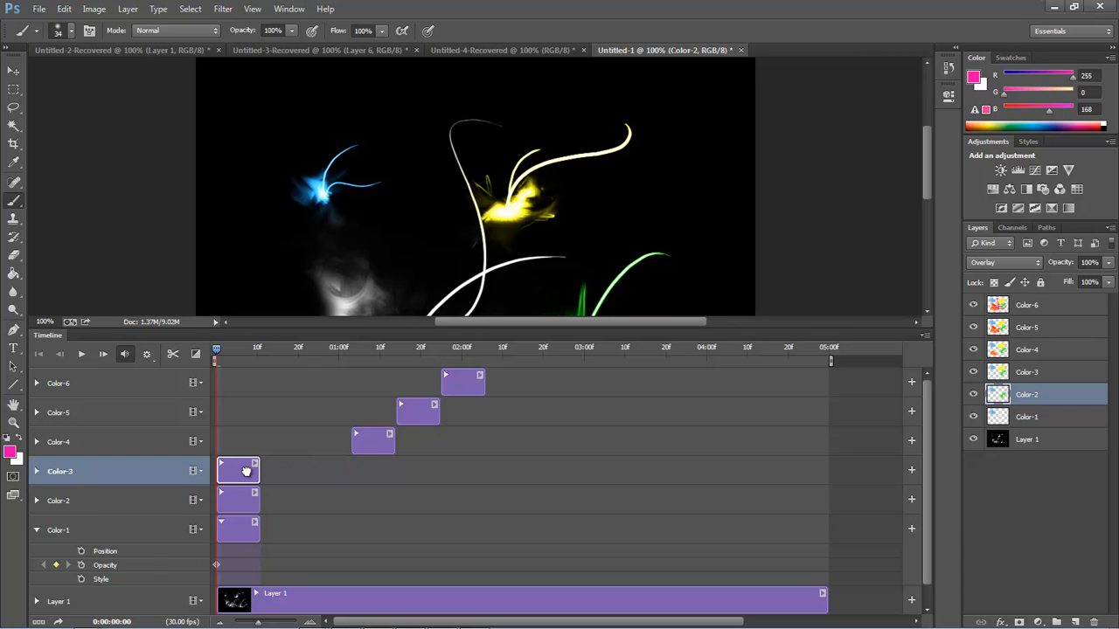
left_click_drag(376, 445, 238, 442)
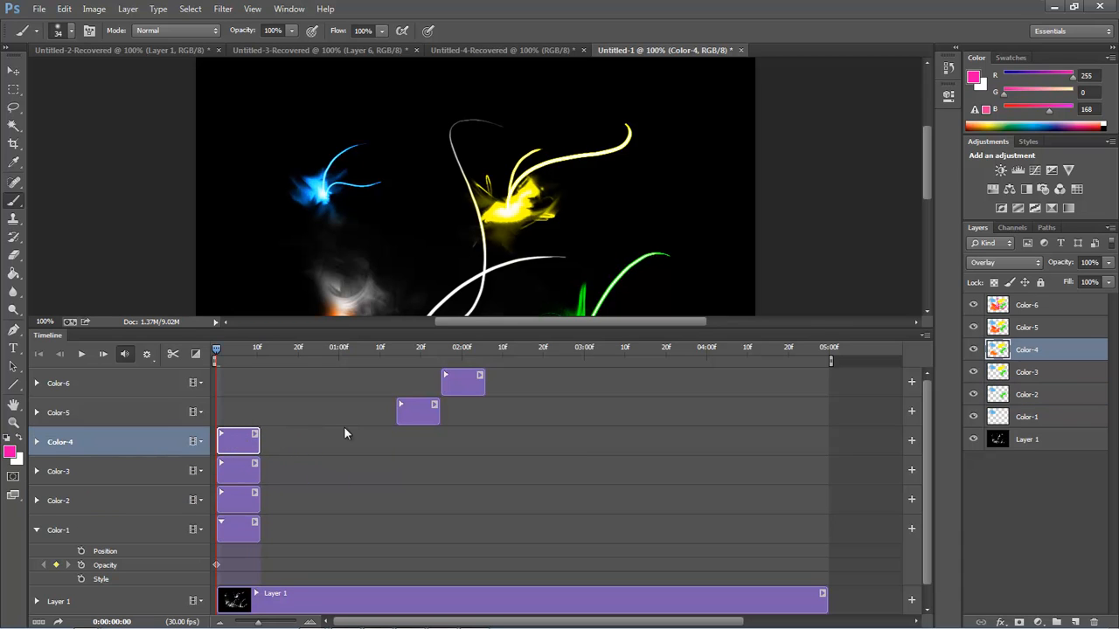
left_click_drag(411, 412, 231, 412)
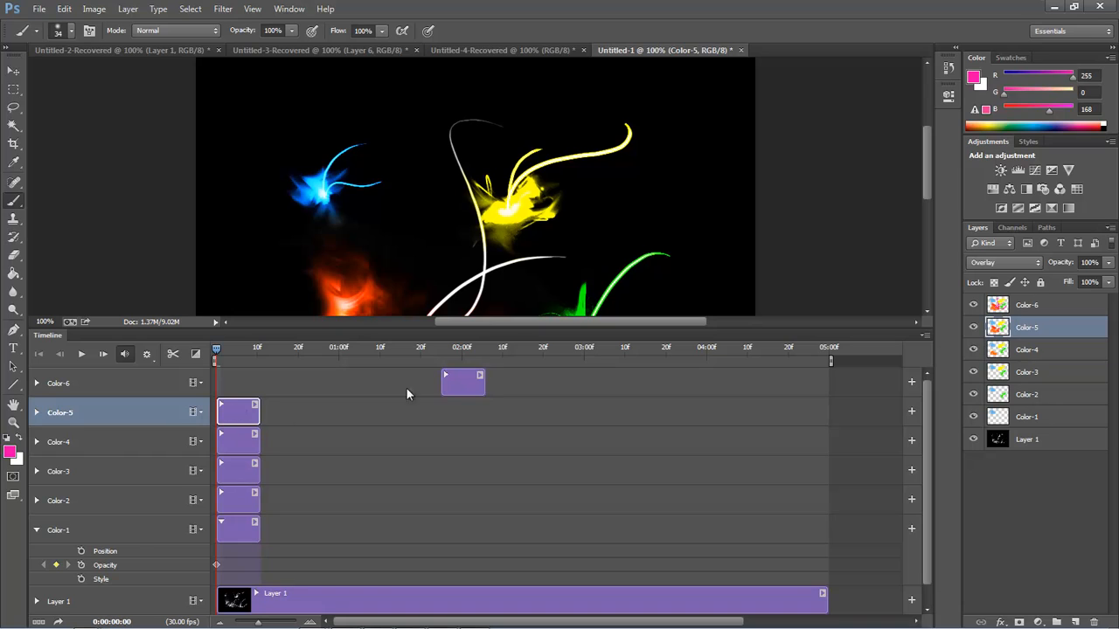
left_click_drag(450, 382, 229, 382)
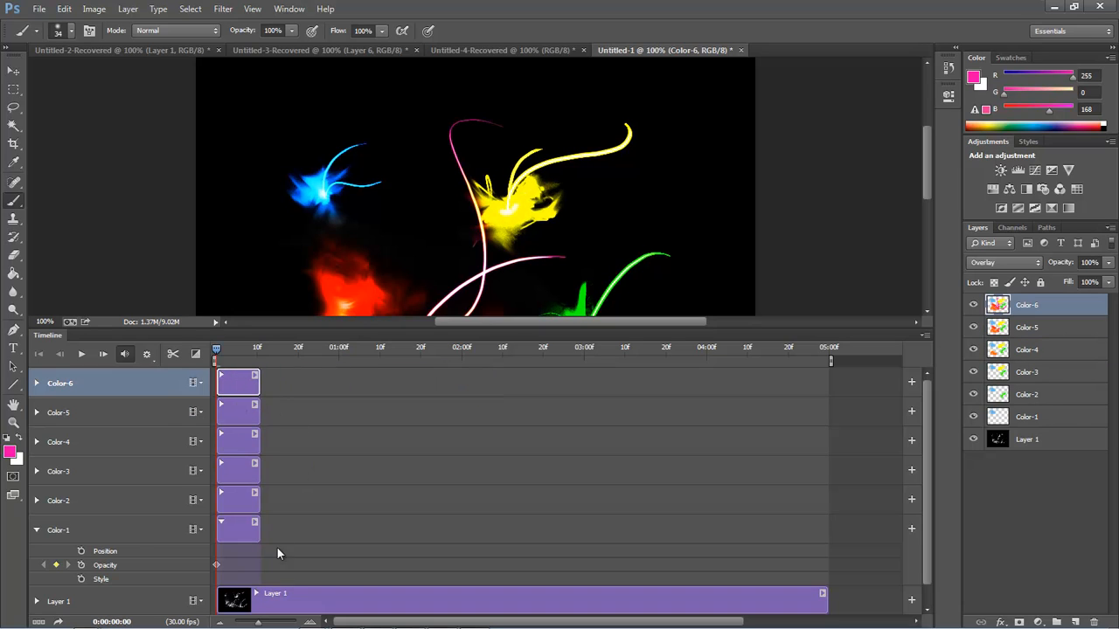
Step: Extend the clips of Color-1 through Color-6 so that each one ends at the 20-frame mark
left_click_drag(262, 532, 277, 531)
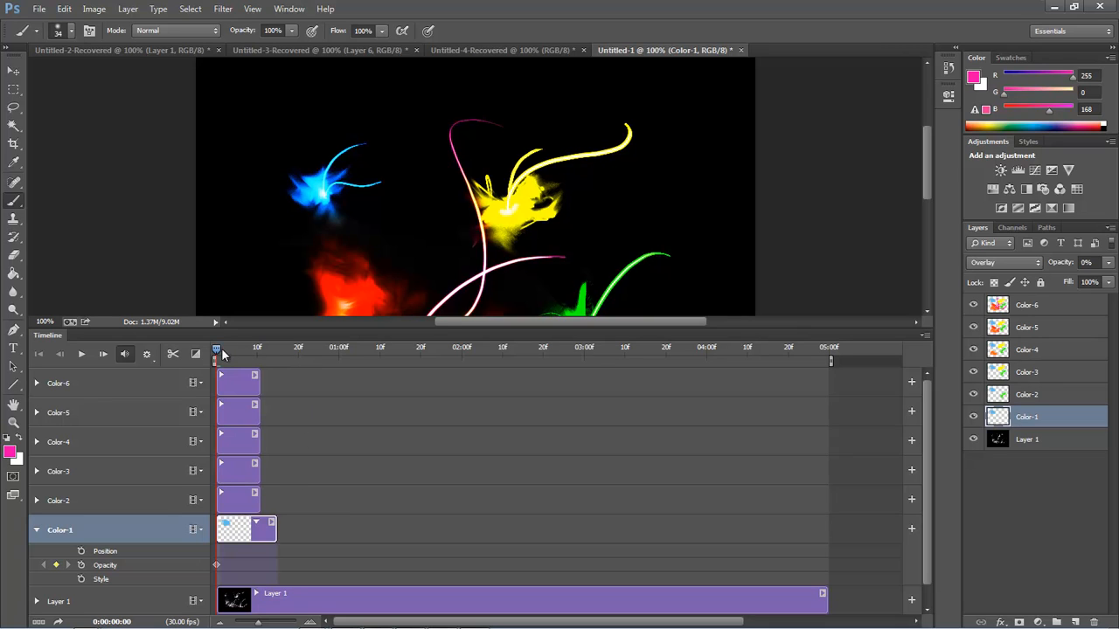
left_click_drag(221, 347, 279, 353)
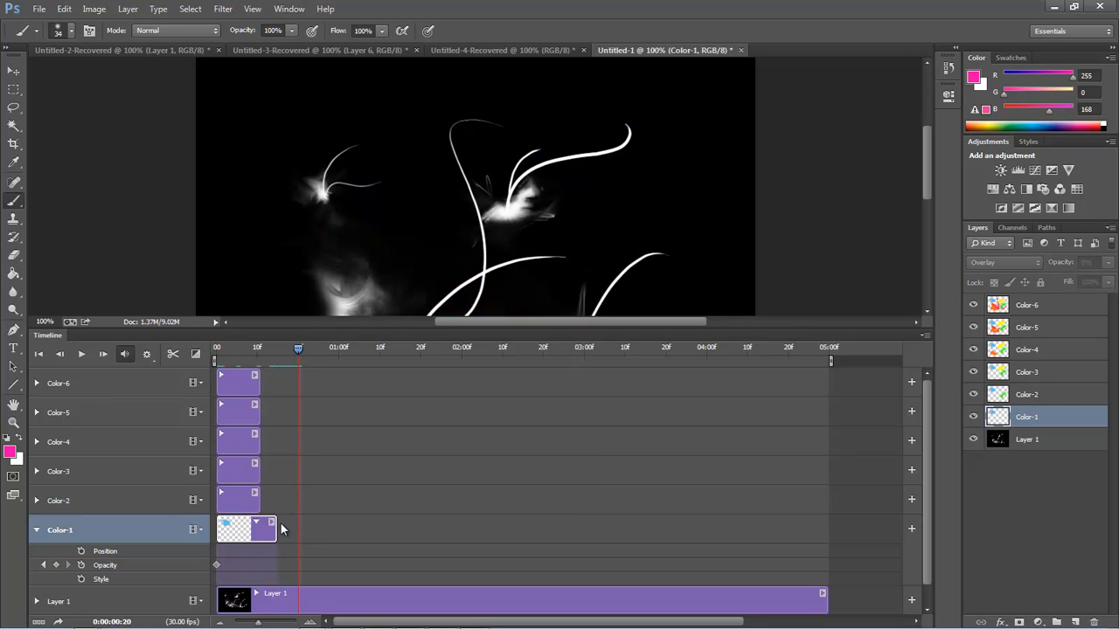
left_click_drag(276, 527, 296, 528)
left_click_drag(300, 349, 191, 354)
key("space")
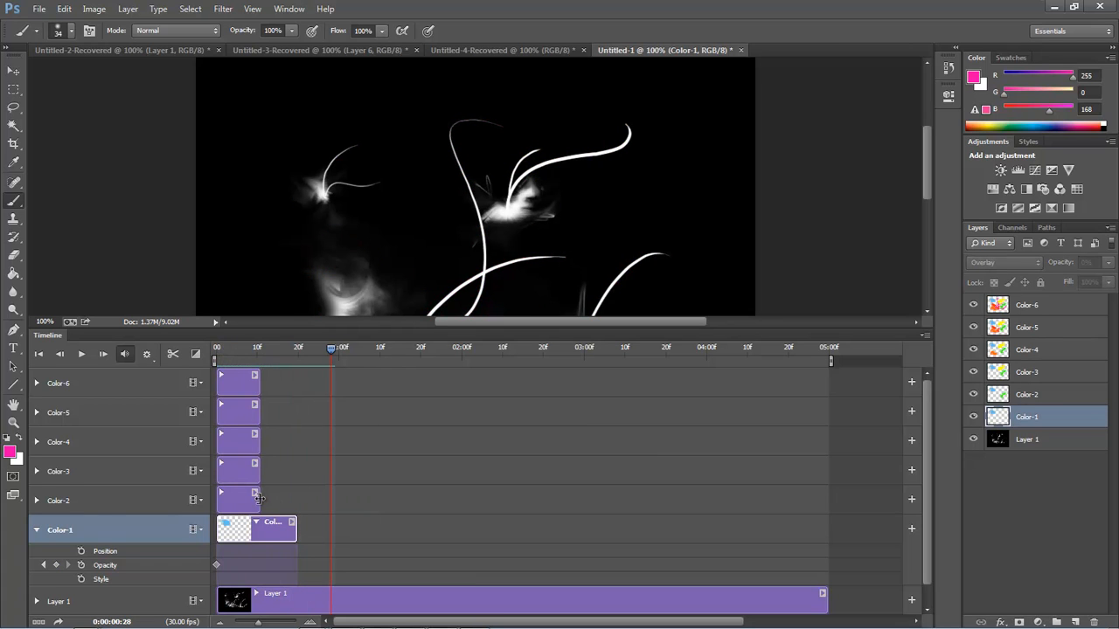
left_click_drag(259, 498, 296, 382)
left_click(257, 380)
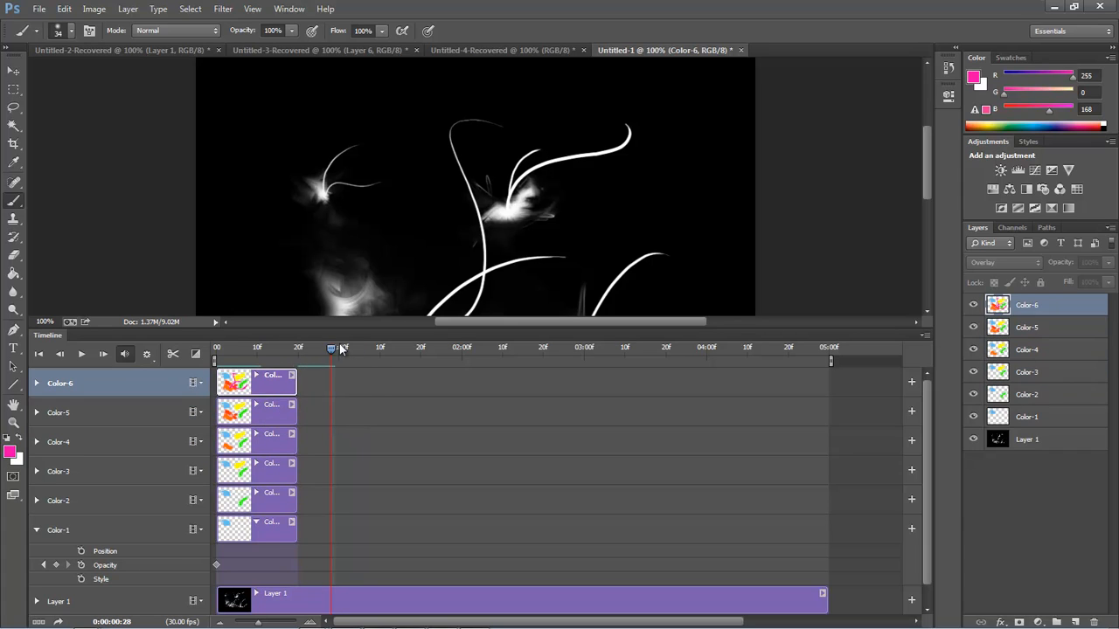
Step: Add a Color-1 Opacity keyframe at 0:00:00:03 and set its opacity to 100%
left_click_drag(326, 348, 233, 374)
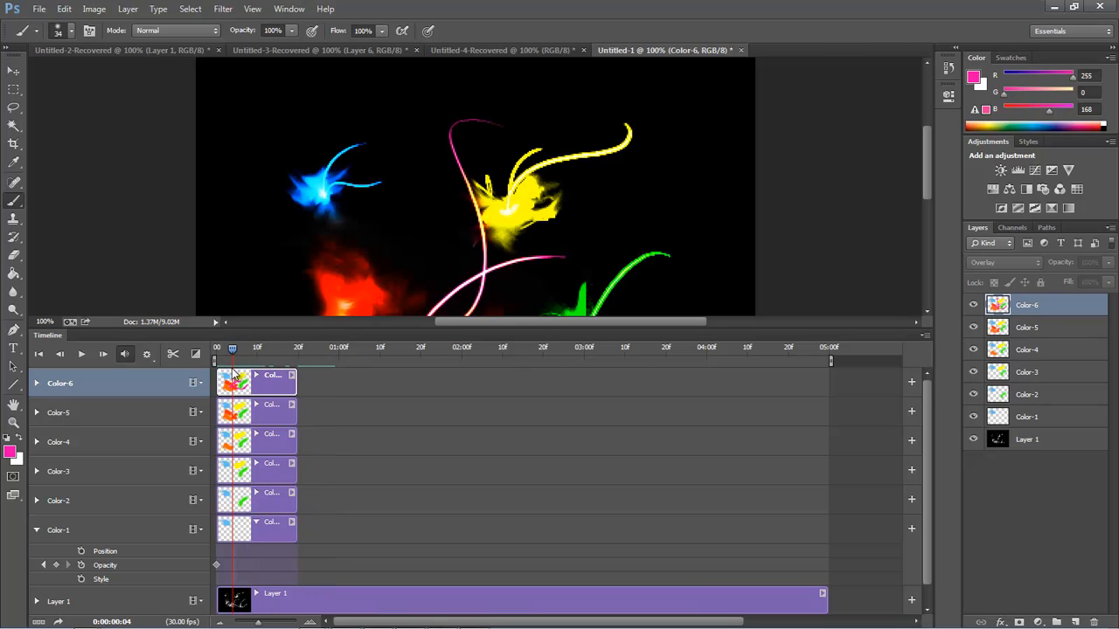
left_click_drag(260, 622, 269, 624)
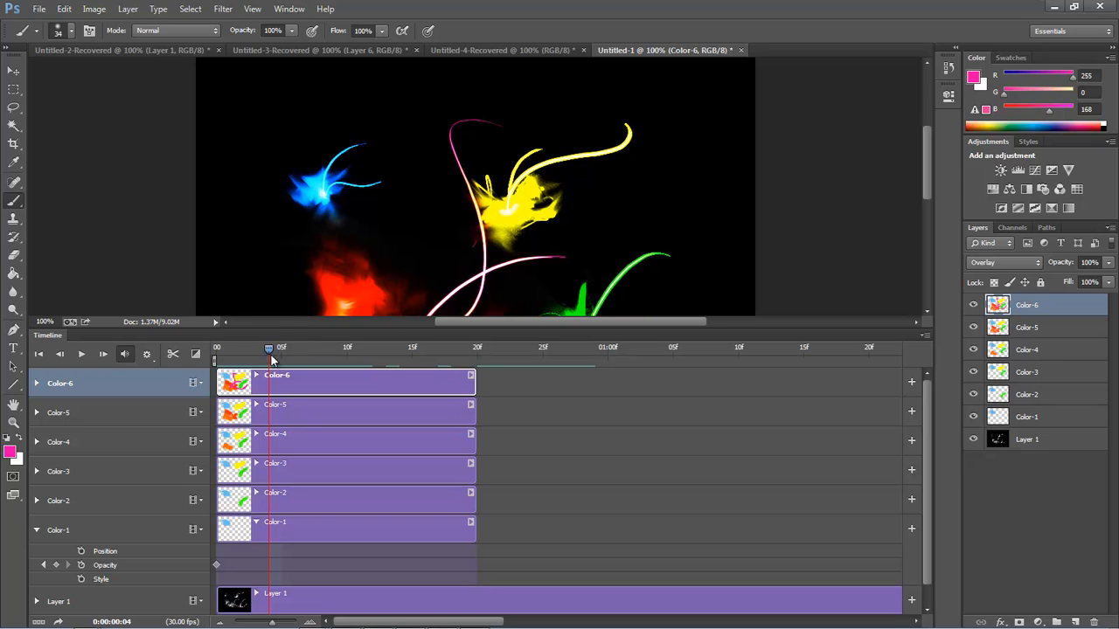
left_click_drag(269, 351, 255, 351)
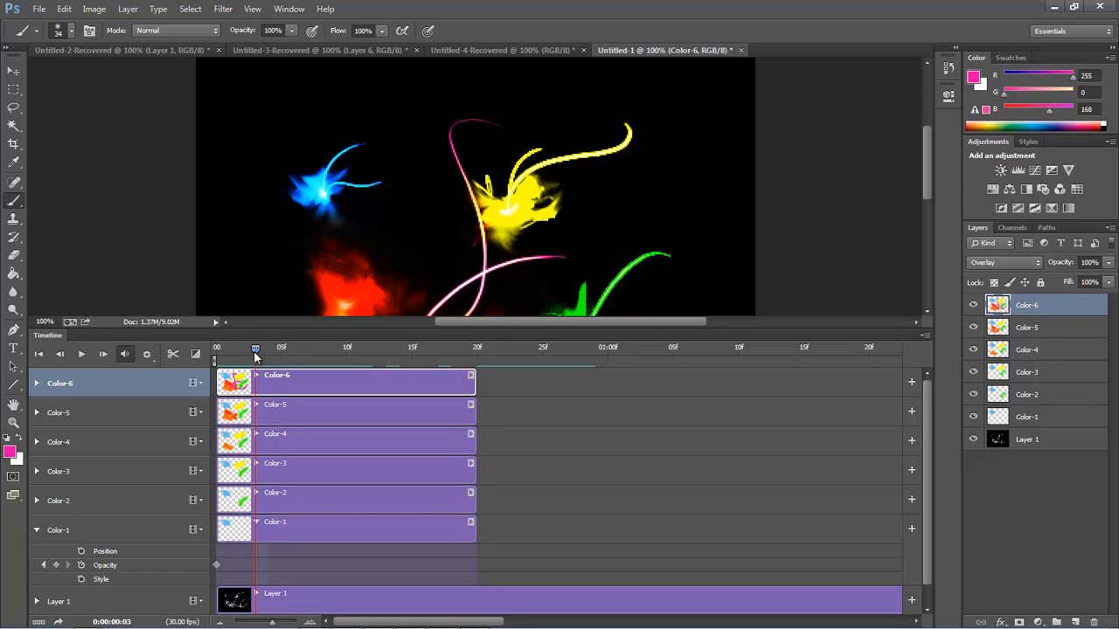
left_click(57, 566)
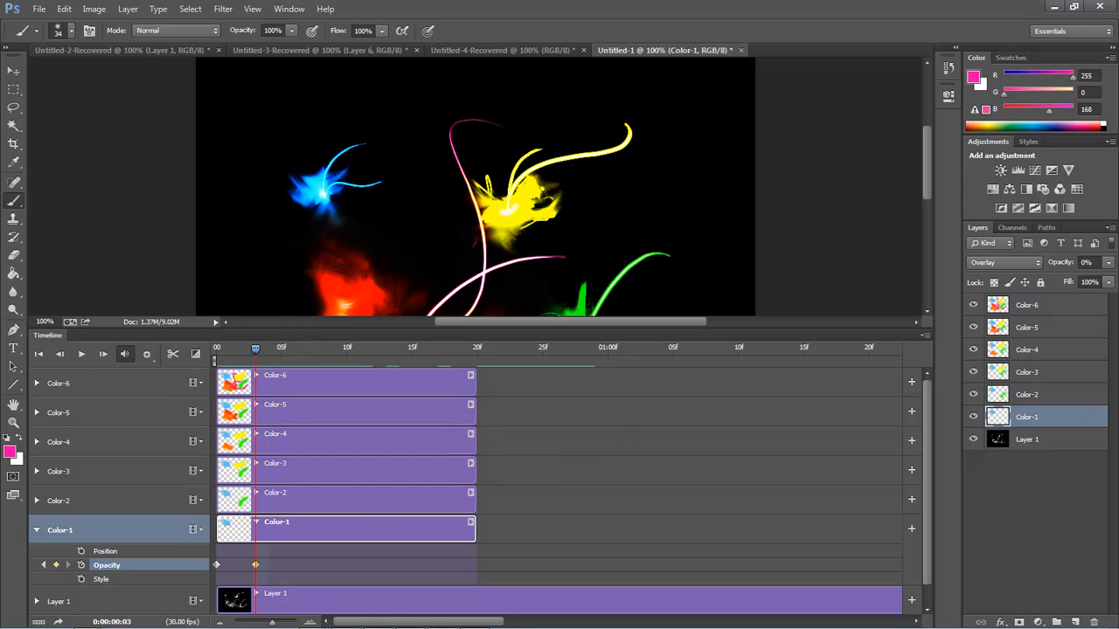
left_click(1108, 262)
left_click_drag(1042, 282, 1103, 281)
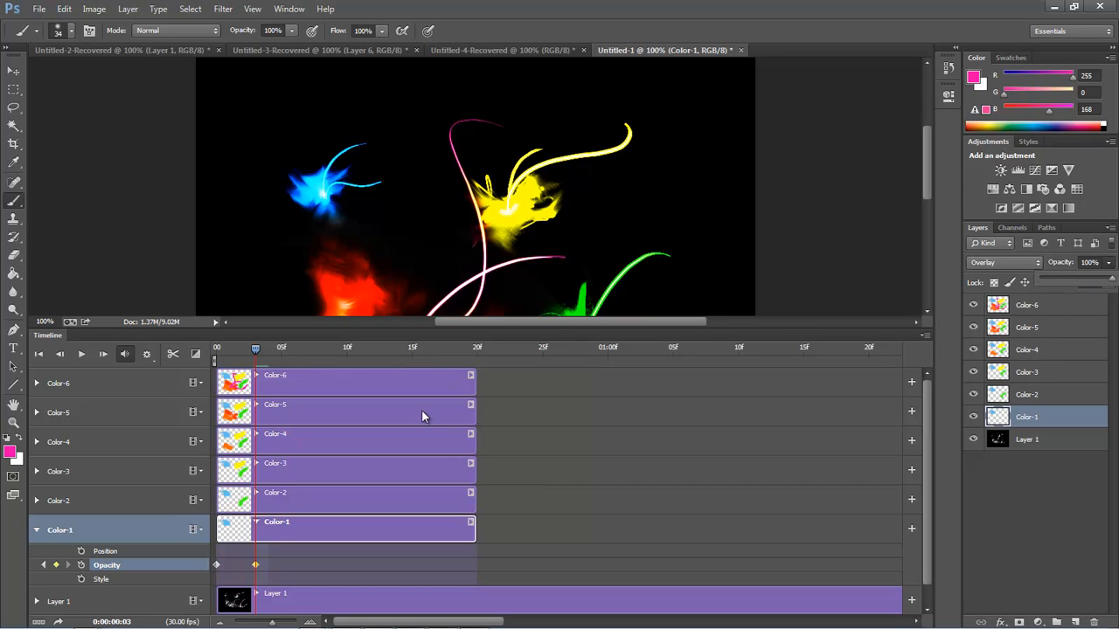
Step: Add Color-1 Opacity keyframes of 100% at 0:00:00:16 and 0% at 0:00:00:19
left_click_drag(255, 347, 424, 368)
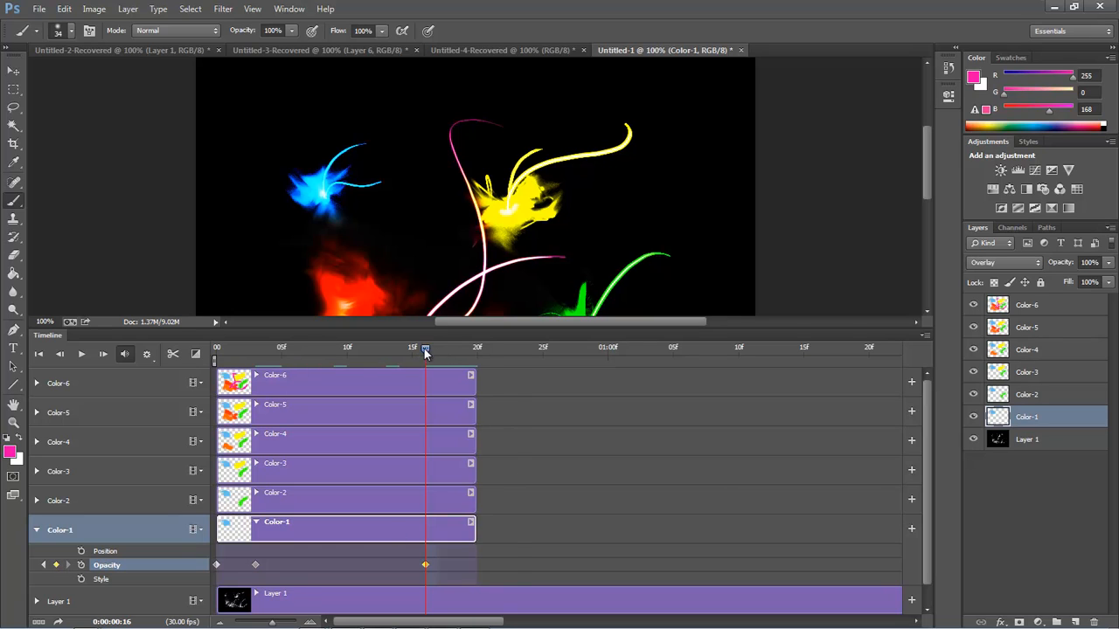
left_click_drag(426, 352, 465, 353)
left_click(57, 565)
left_click(1108, 263)
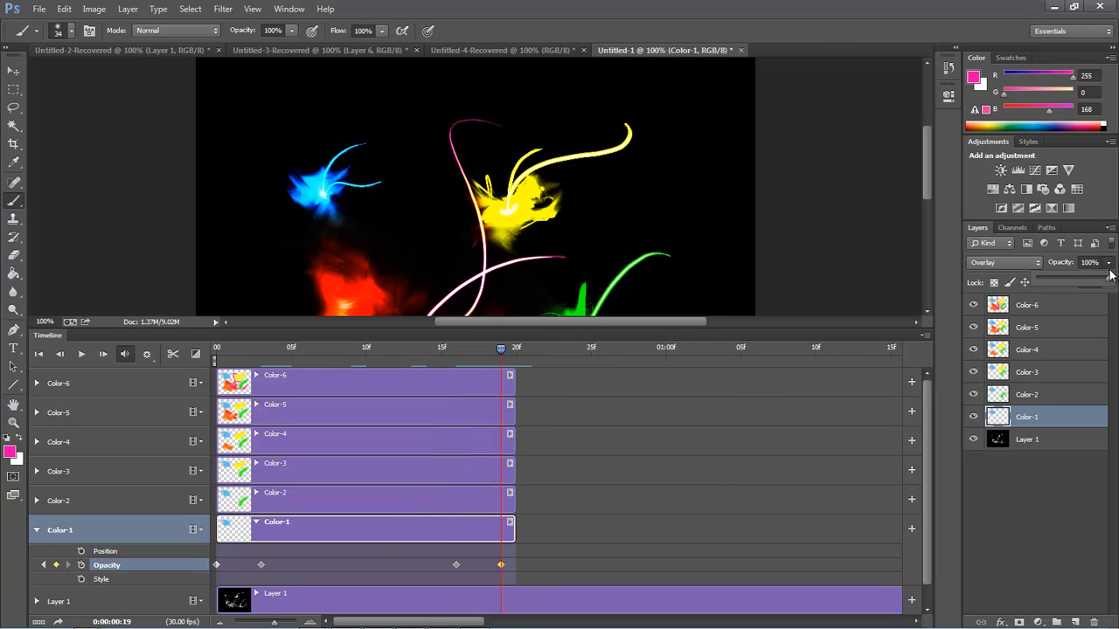
left_click_drag(1110, 275, 986, 285)
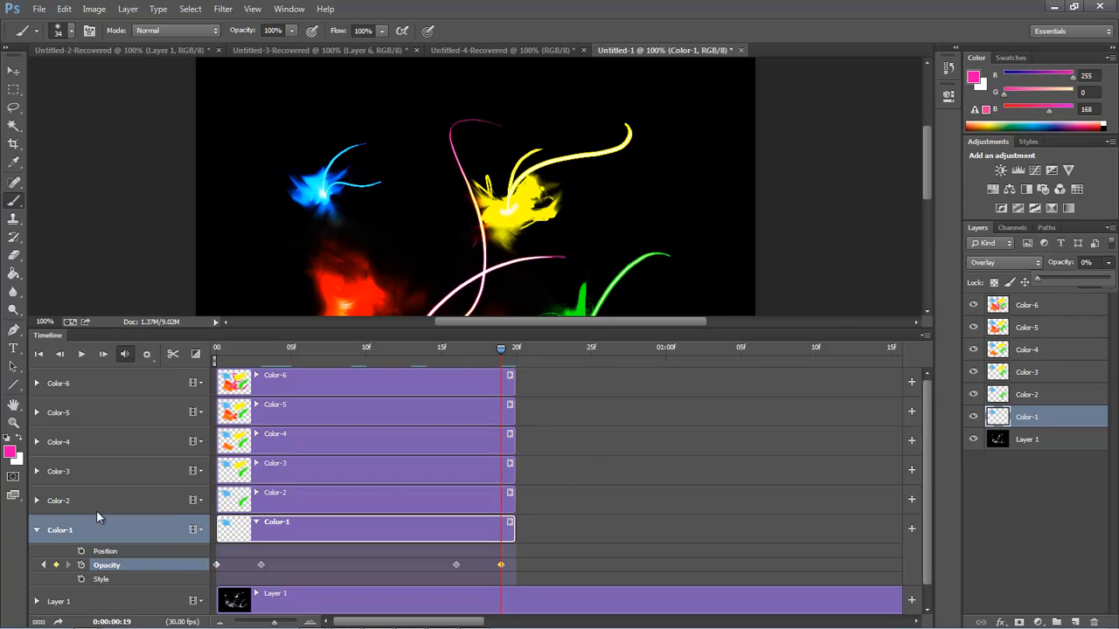
Step: Add an Opacity keyframe to the Color-2 clip at 0:00:00:00 and set the layer's opacity to 0%
left_click(61, 504)
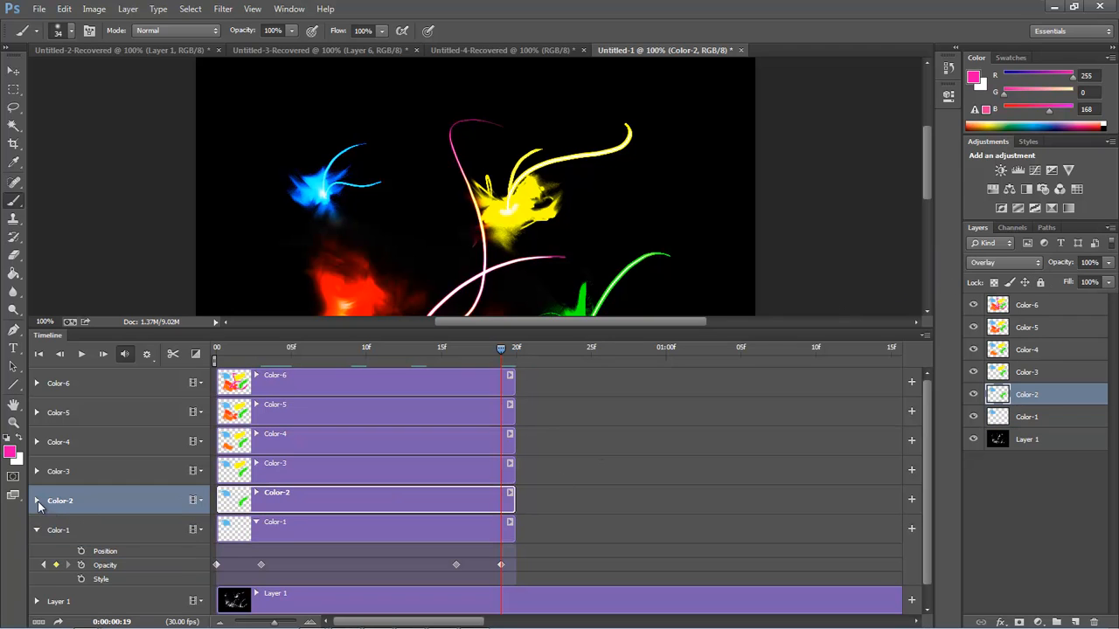
left_click(36, 501)
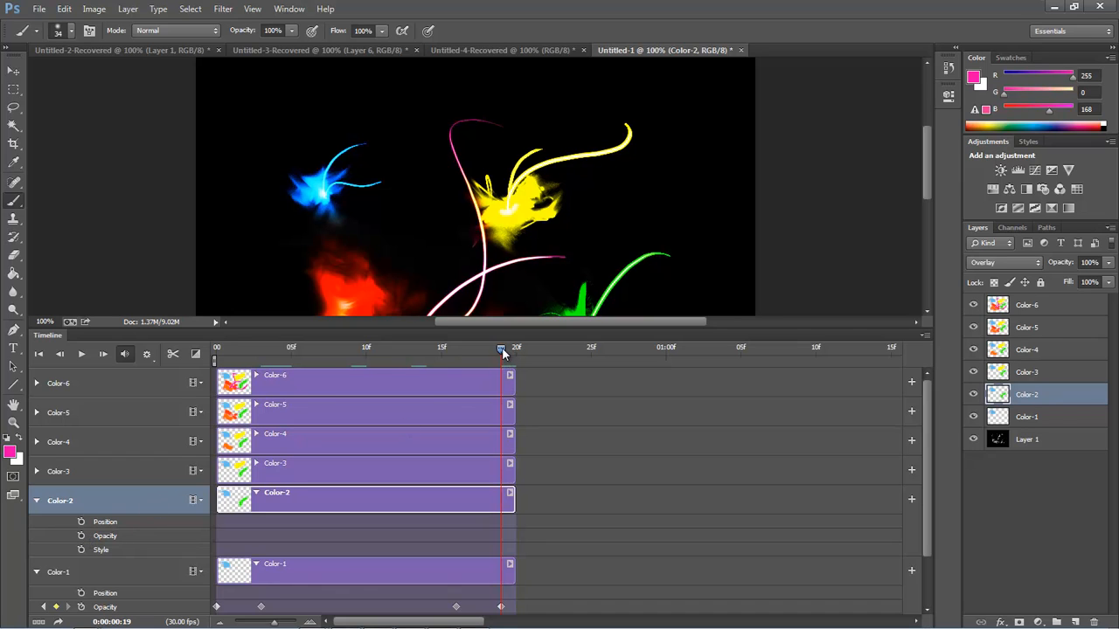
left_click_drag(503, 352, 235, 406)
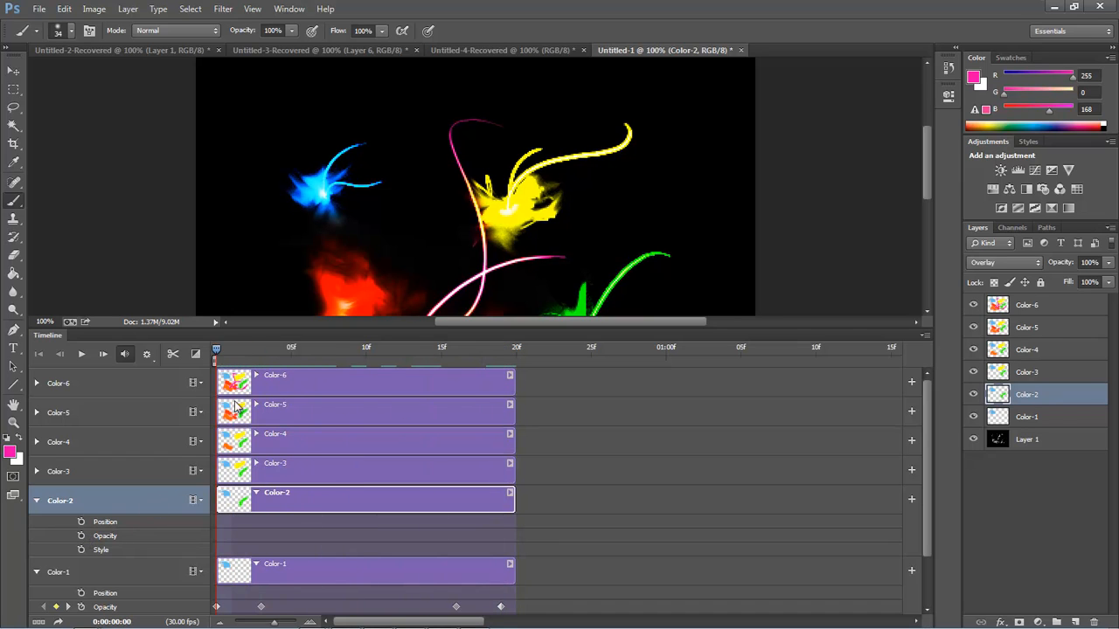
left_click(81, 535)
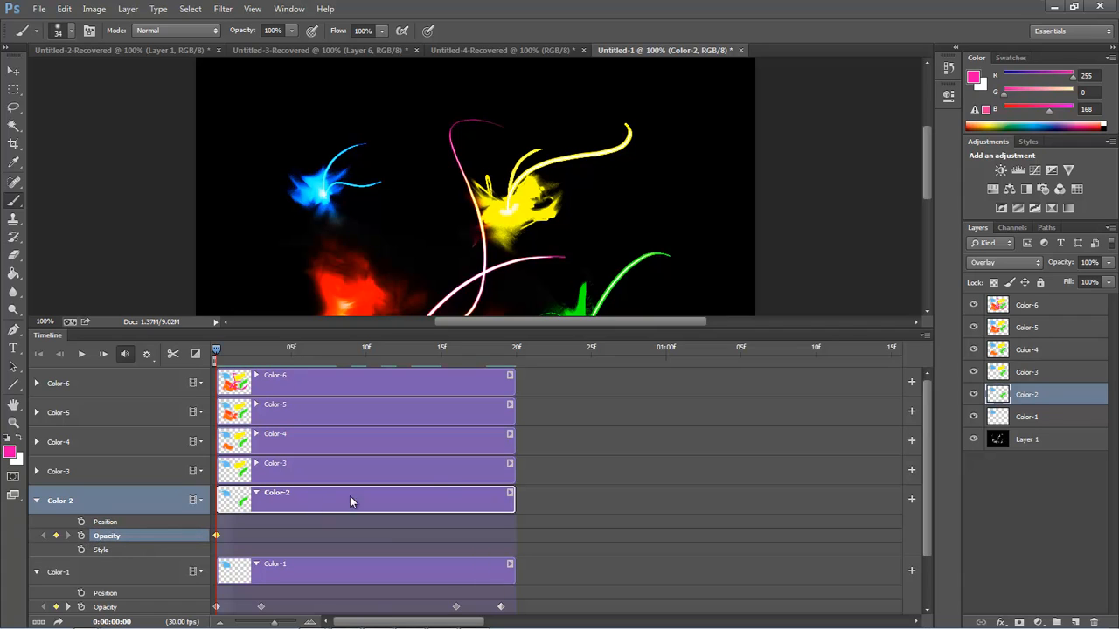
left_click(1108, 262)
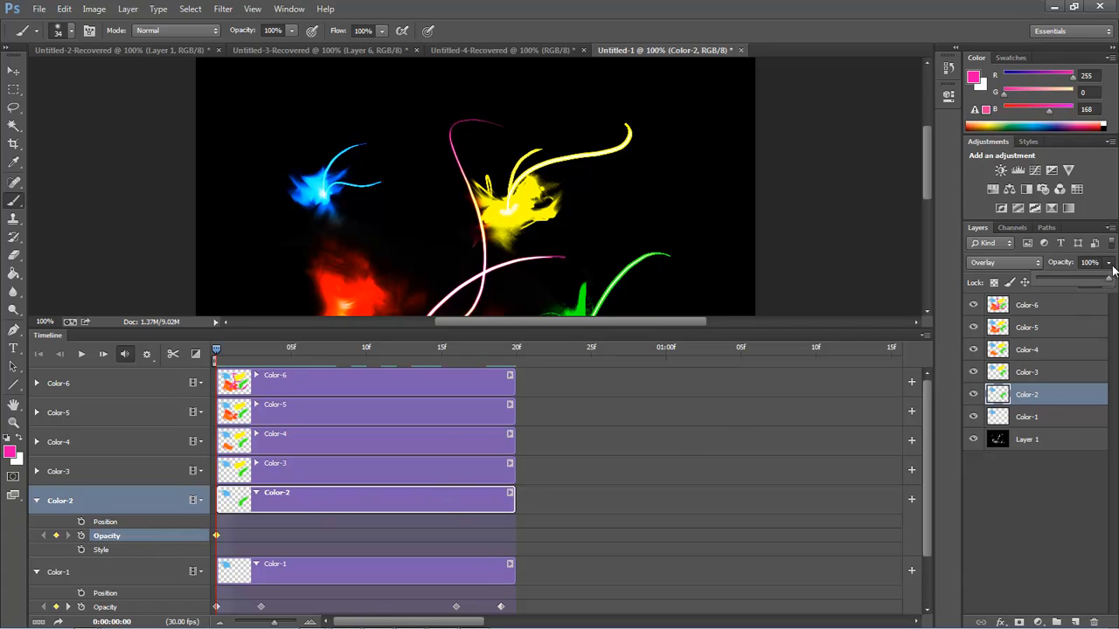
left_click_drag(1098, 281, 339, 399)
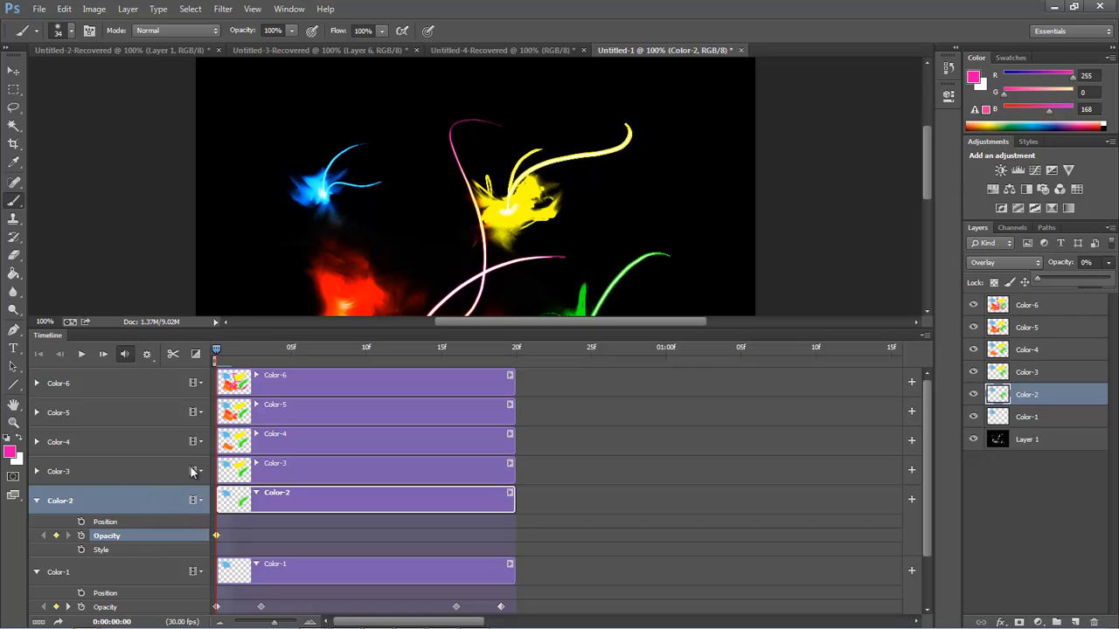
Step: Add a Color-2 Opacity keyframe at 0:00:00:03 and set the layer's opacity to 100%
left_click_drag(218, 351, 260, 350)
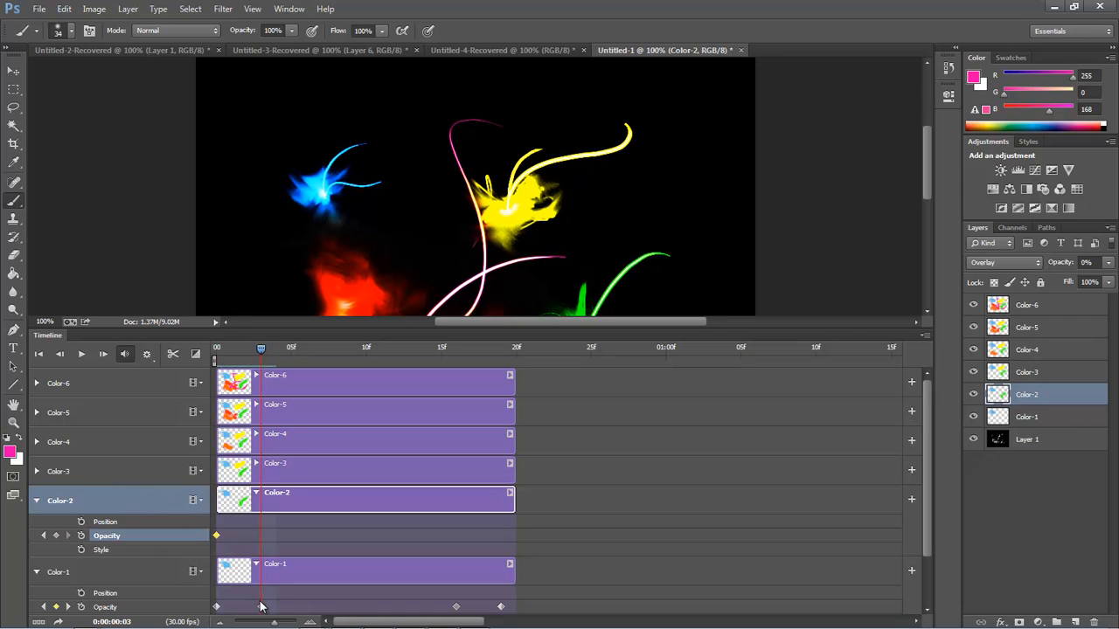
left_click(56, 536)
left_click(1108, 262)
left_click_drag(1045, 280, 1110, 280)
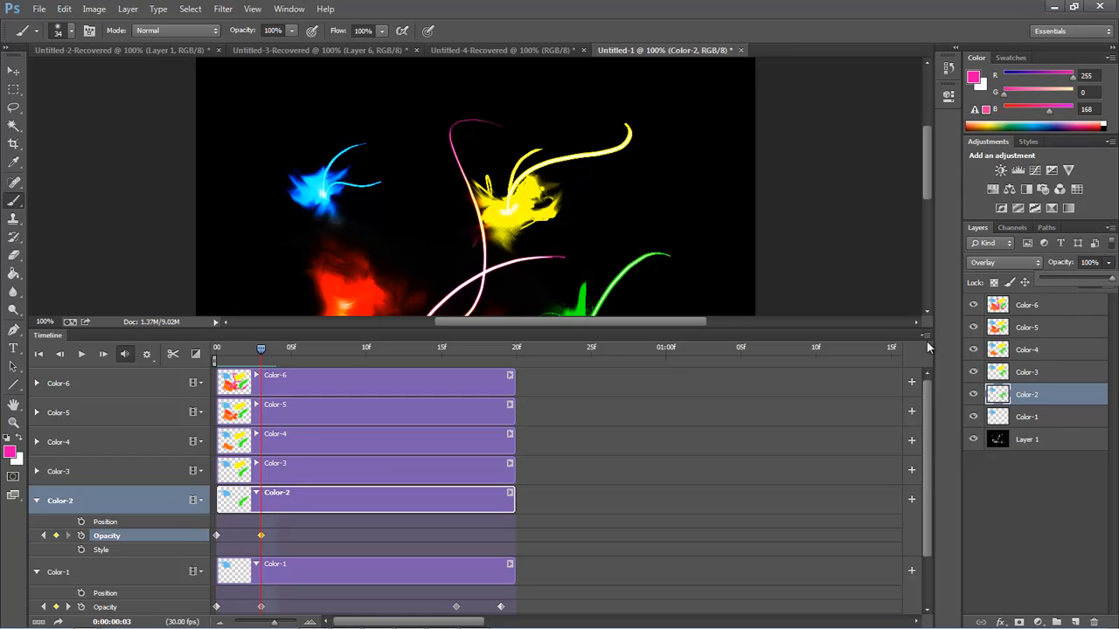
Step: Add Color-2 Opacity keyframes of 100% at 0:00:00:16 and 0% at 0:00:00:19
left_click_drag(259, 351, 455, 351)
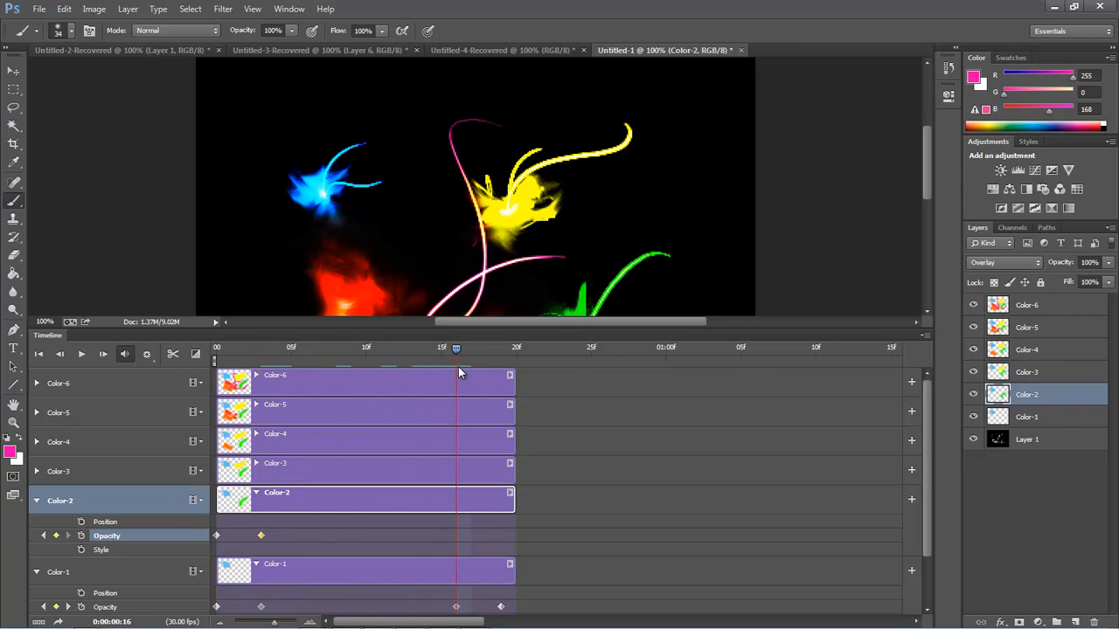
left_click(56, 536)
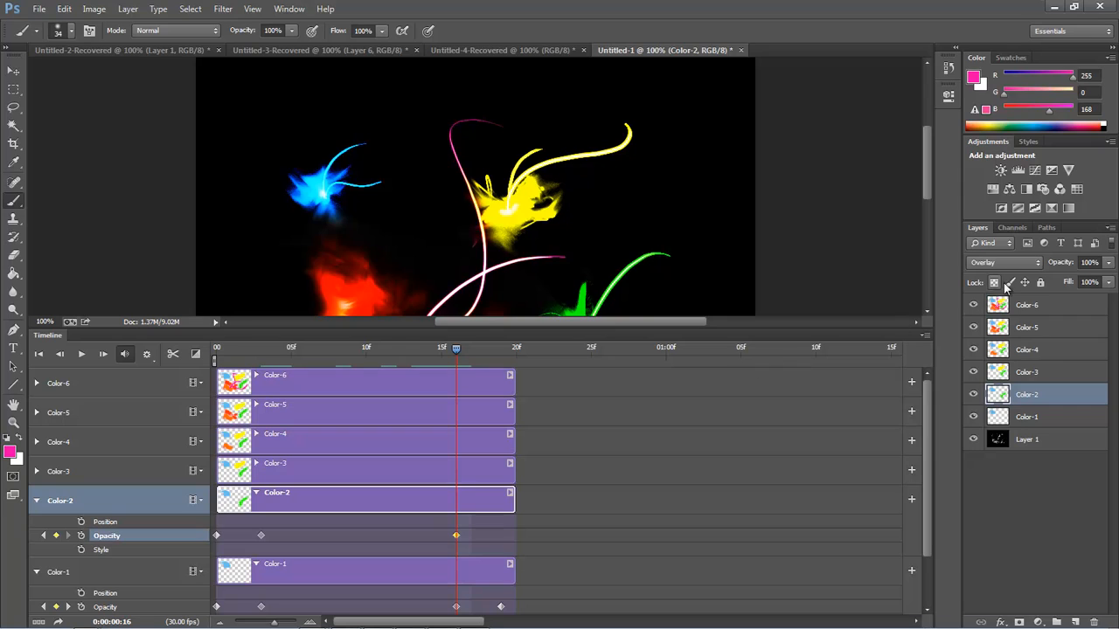
left_click(1108, 263)
mouse_move(1109, 279)
left_mouse_down()
mouse_move(1025, 284)
mouse_move(1114, 283)
left_mouse_up()
left_click_drag(454, 348, 501, 348)
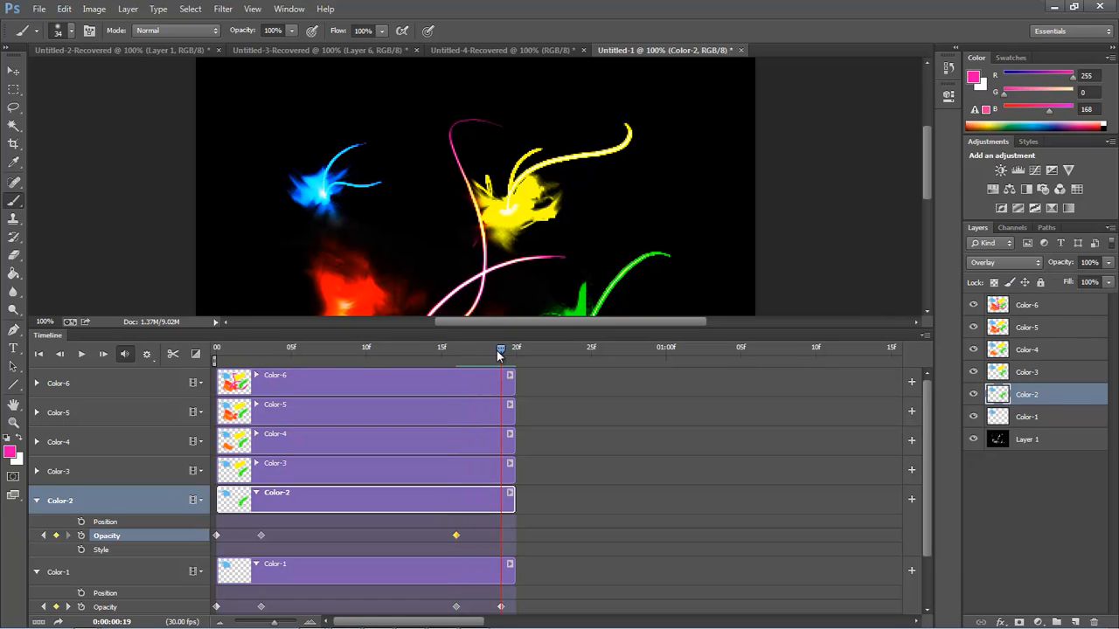
left_click_drag(1109, 281, 919, 280)
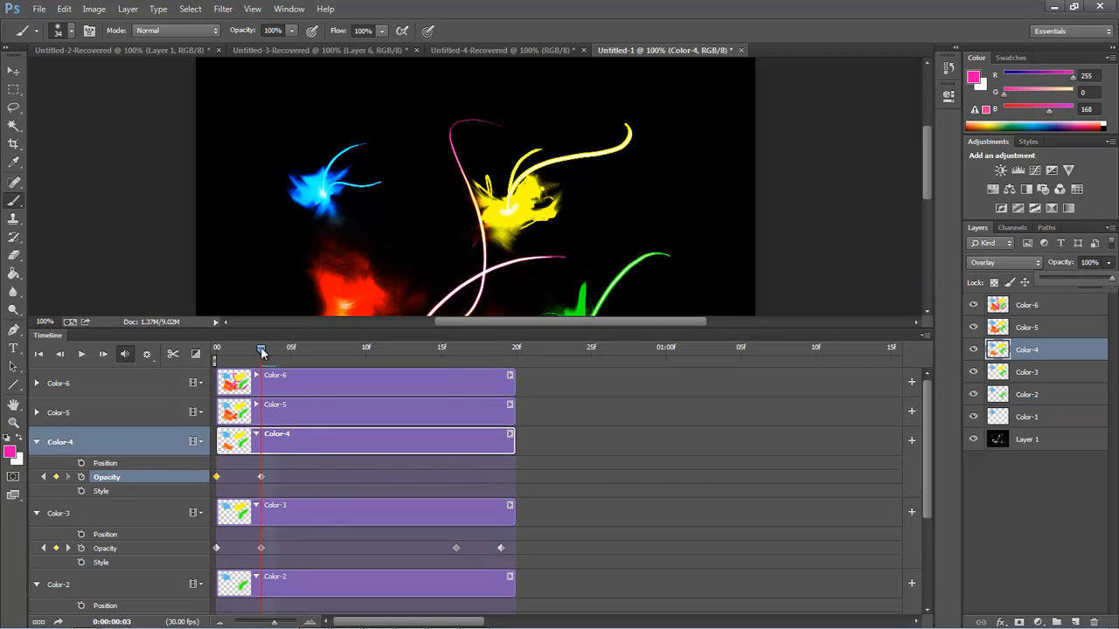
Step: Add Color-4 Opacity keyframes of 100% at 0:00:00:16 and 0% at 0:00:00:19
left_click_drag(261, 349, 455, 349)
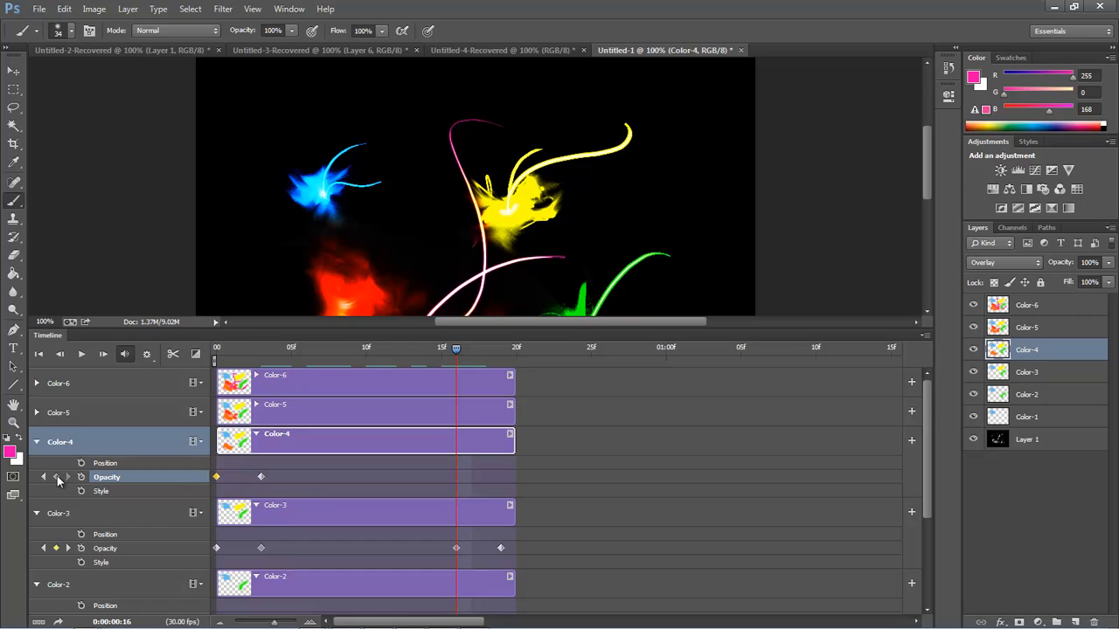
left_click(56, 476)
left_click_drag(455, 349, 500, 348)
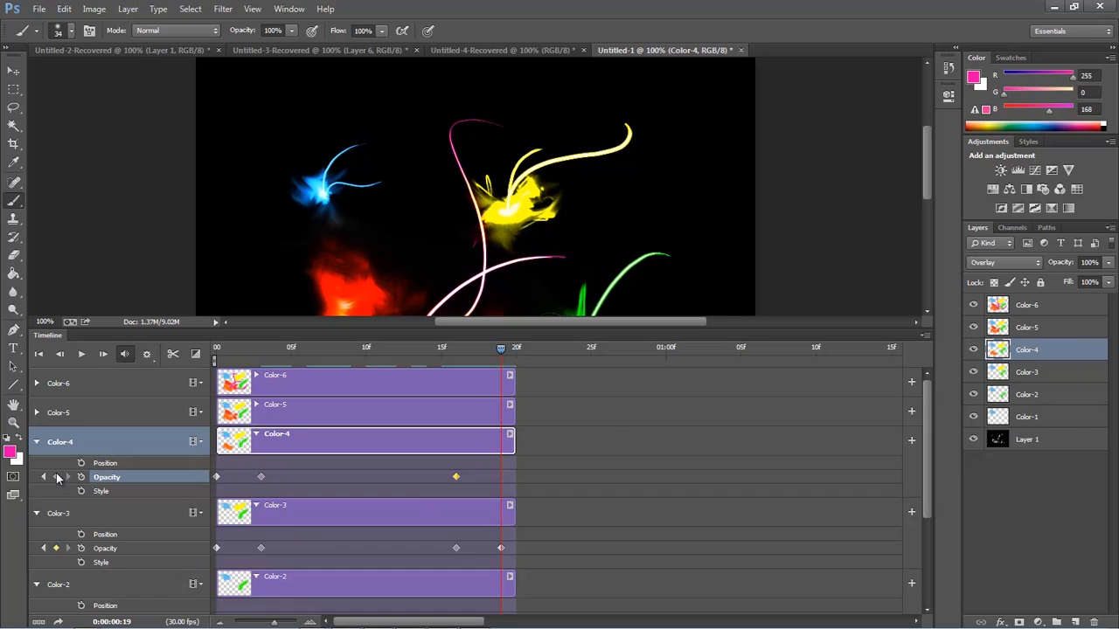
left_click(1110, 263)
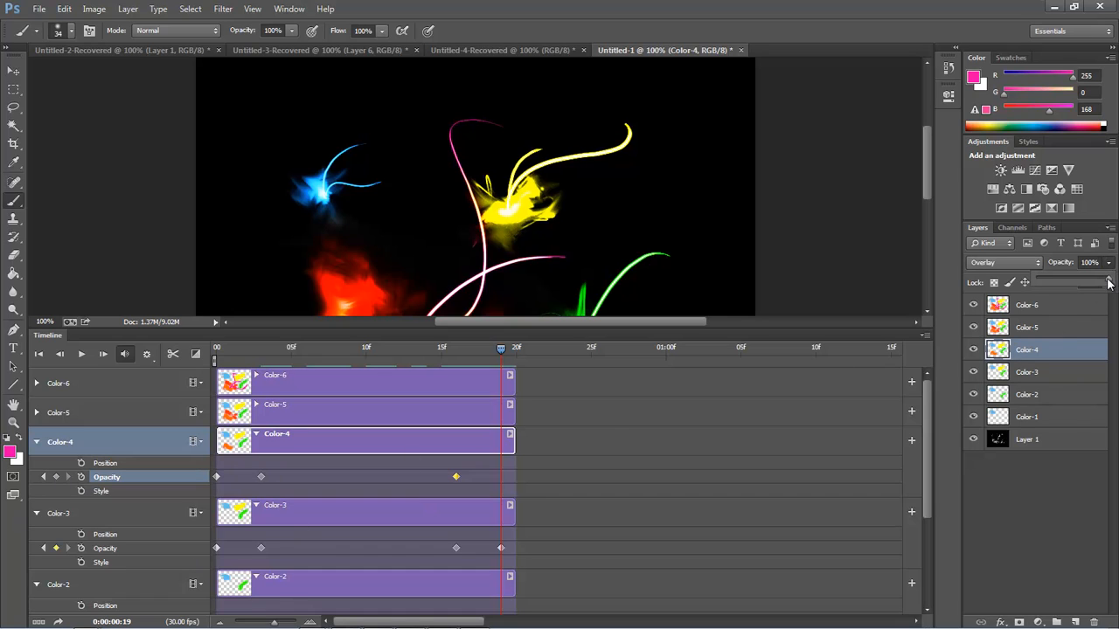
left_click_drag(1108, 279, 893, 280)
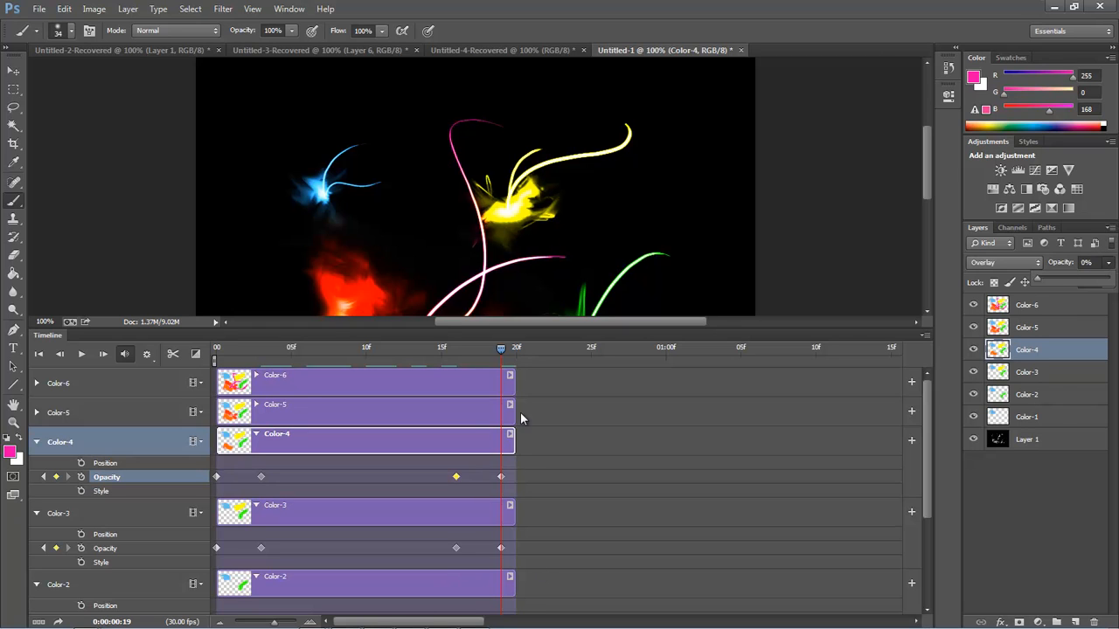
Step: Return the playhead to 0:00:00:00 and select the Color-5 track
left_click_drag(501, 348, 219, 371)
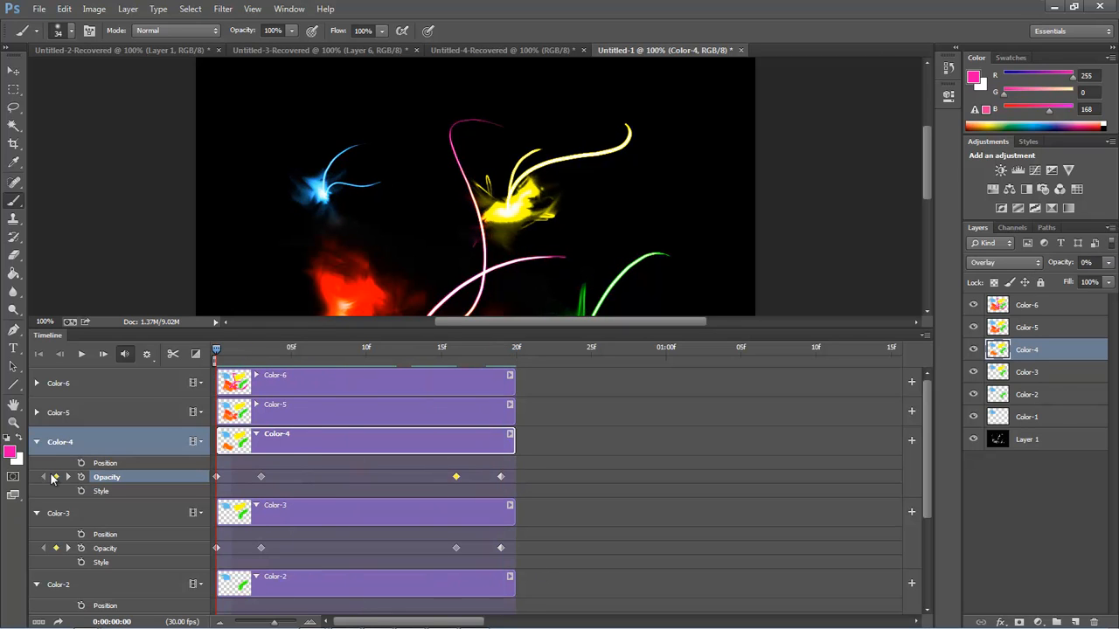
left_click(53, 413)
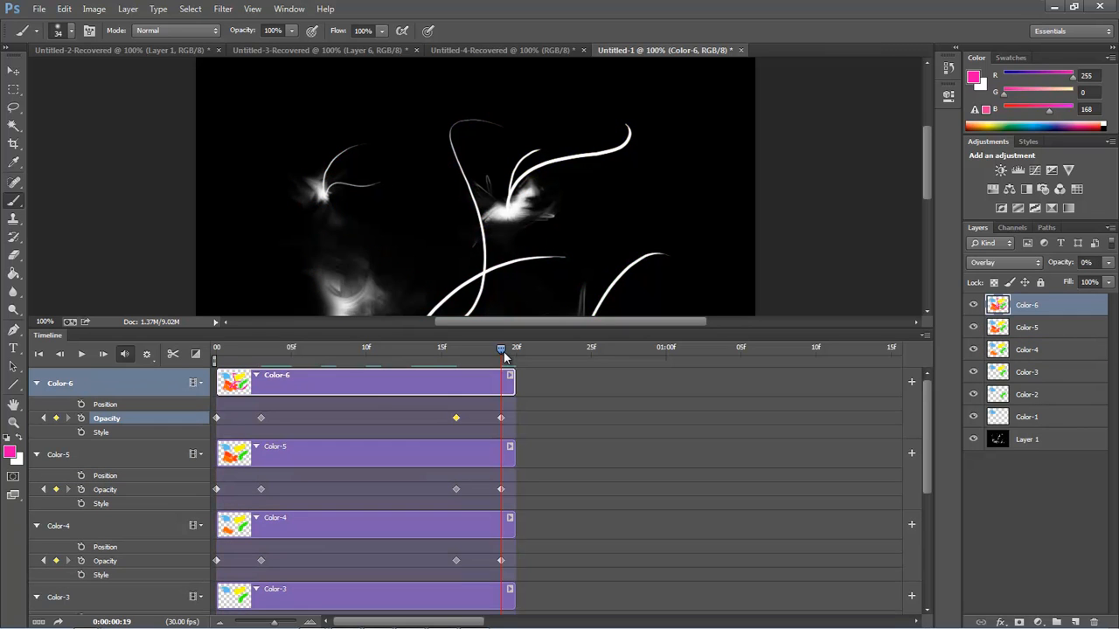
Step: Collapse the keyframe properties of all tracks from Color-6 down to Color-1
left_click(37, 383)
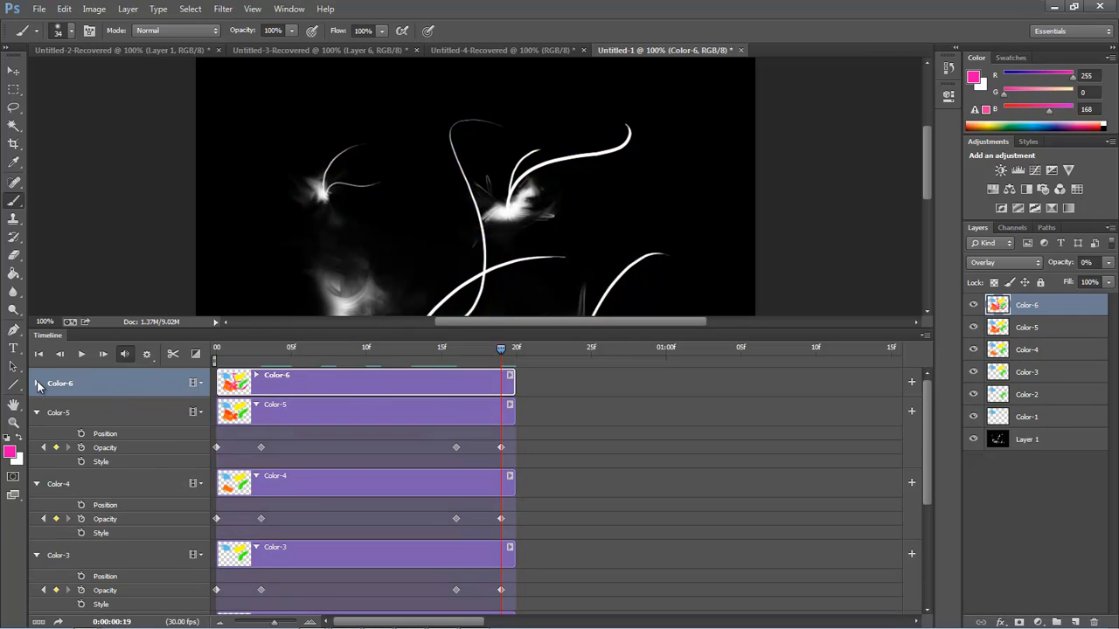
left_click(36, 412)
left_click(37, 441)
left_click(36, 473)
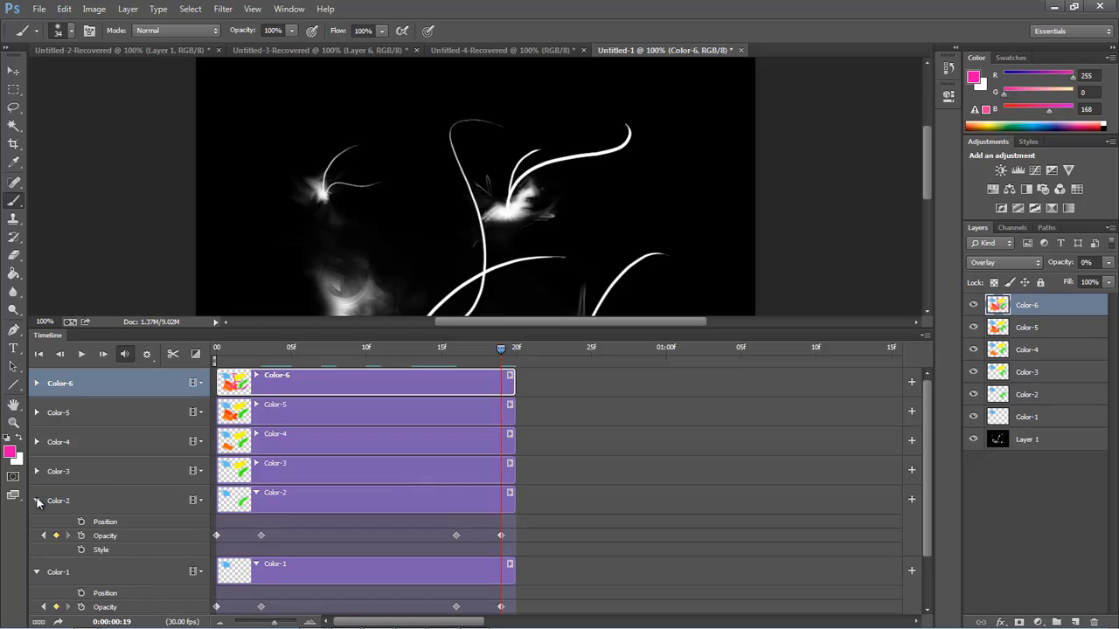
left_click(39, 502)
left_click(40, 530)
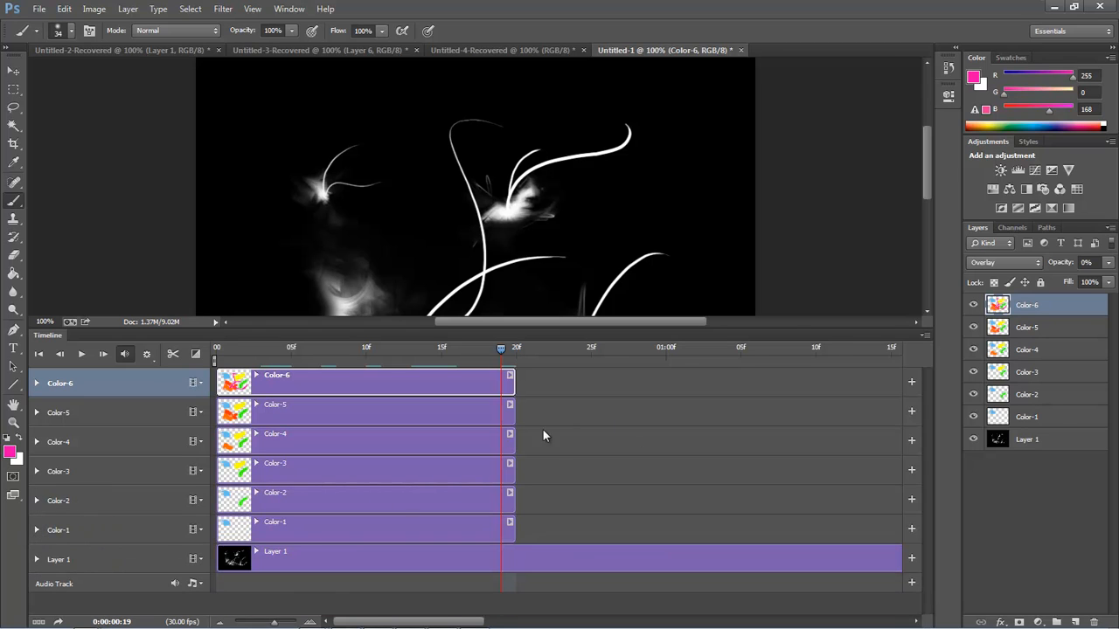
Step: Move the Color-2 clip along the timeline so that it starts at 20f, directly after Color-1 ends
left_click_drag(276, 623, 261, 623)
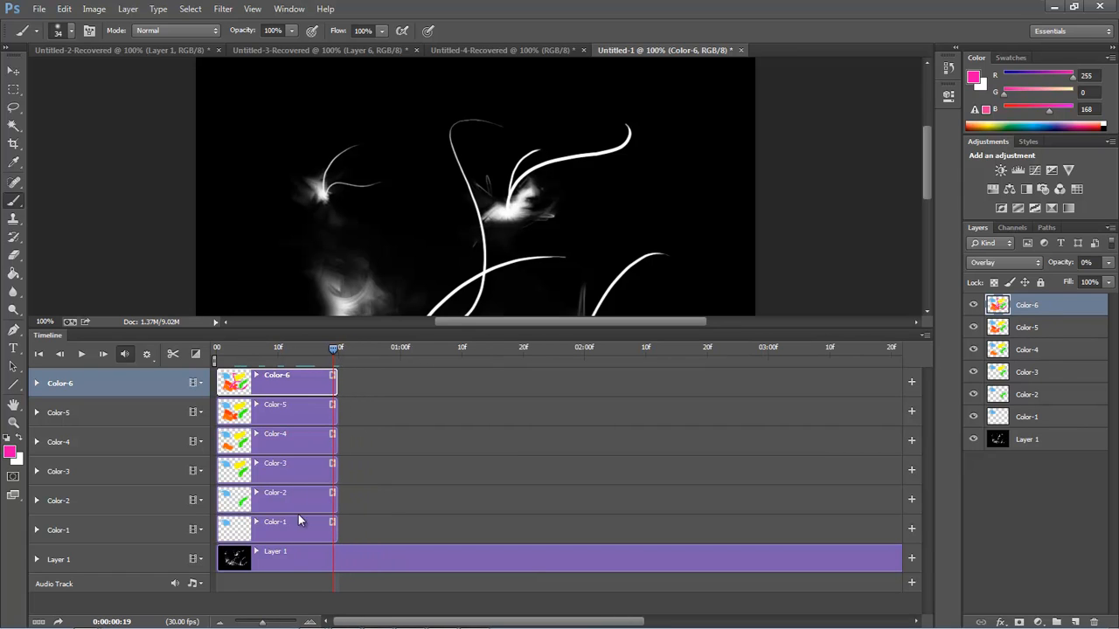
left_click_drag(293, 499, 411, 494)
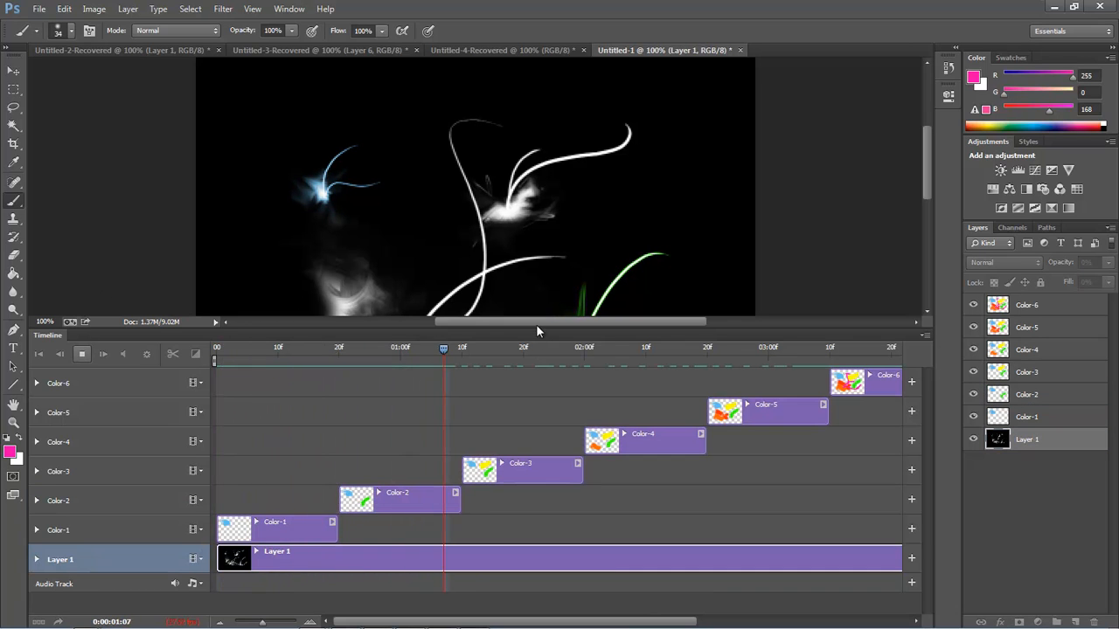
Step: Stop playback, enlarge the canvas area, and replay the animation from the first frame
left_click(609, 349)
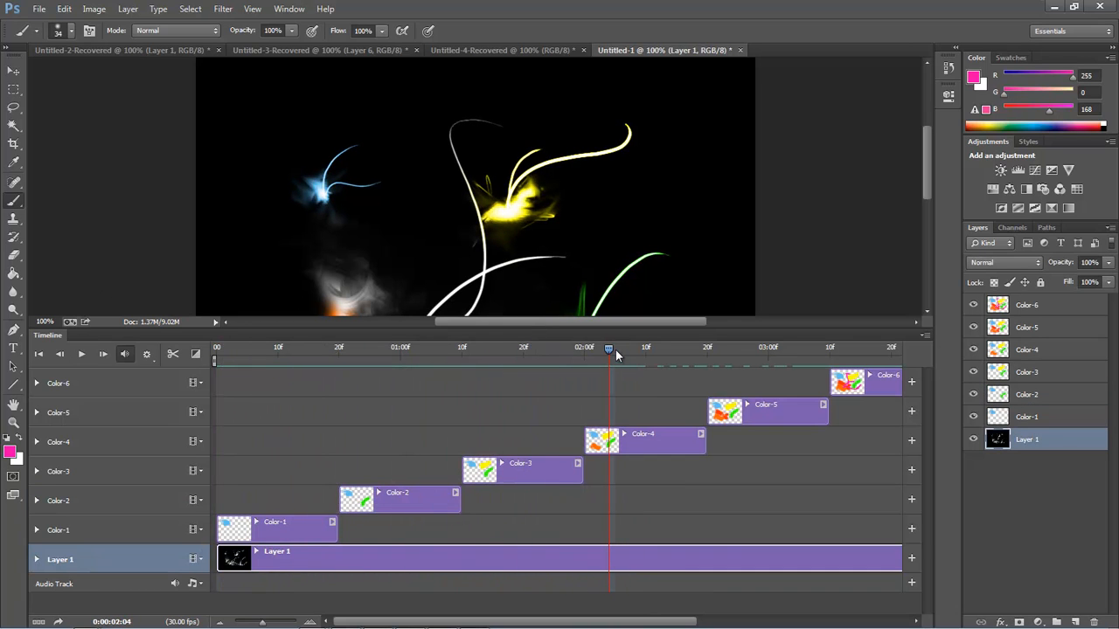
left_click_drag(712, 347, 713, 504)
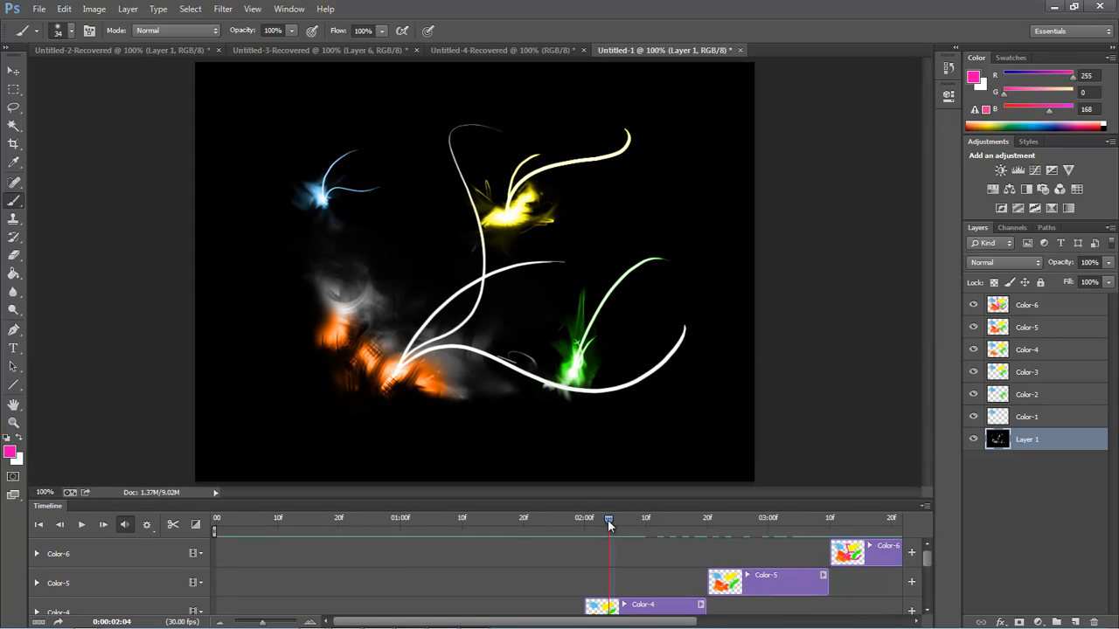
left_click(39, 519)
key("space")
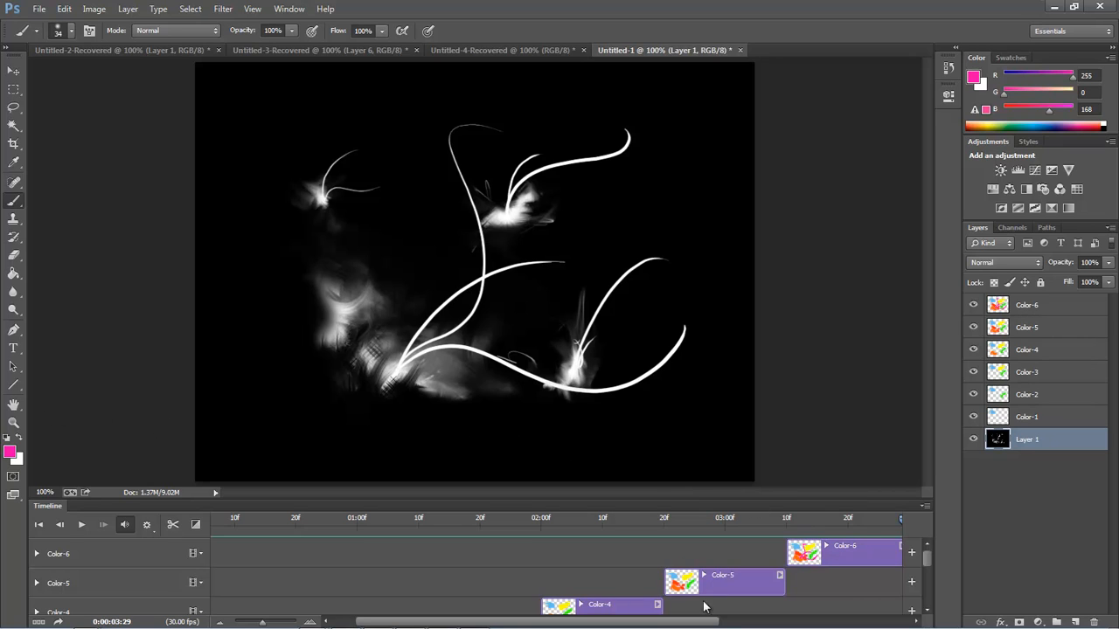
Step: Duplicate the Color-6 layer and place the copy's clip directly after Color-6, ending at 05:00f
left_click_drag(717, 624, 734, 623)
scroll(734, 624, "right", 3)
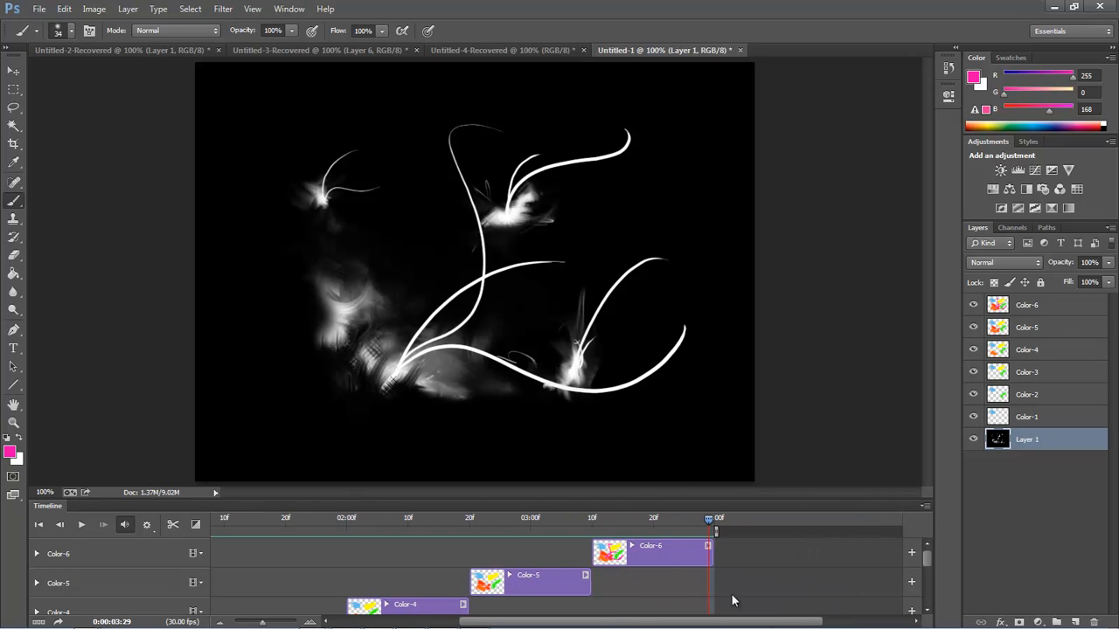
left_click_drag(1038, 305, 1075, 622)
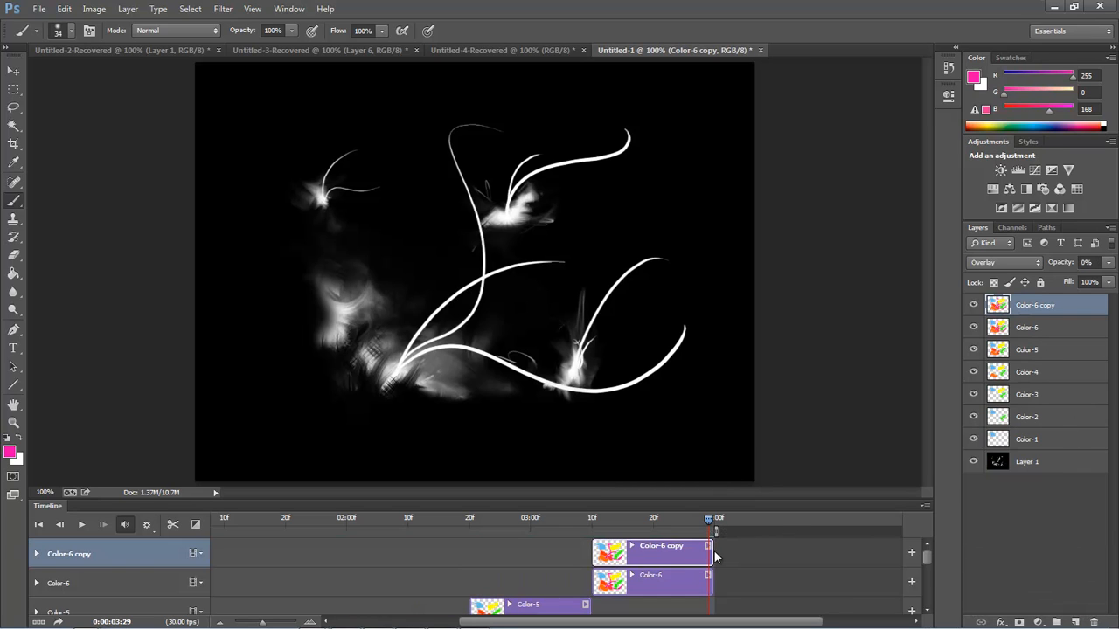
left_click_drag(662, 554, 898, 554)
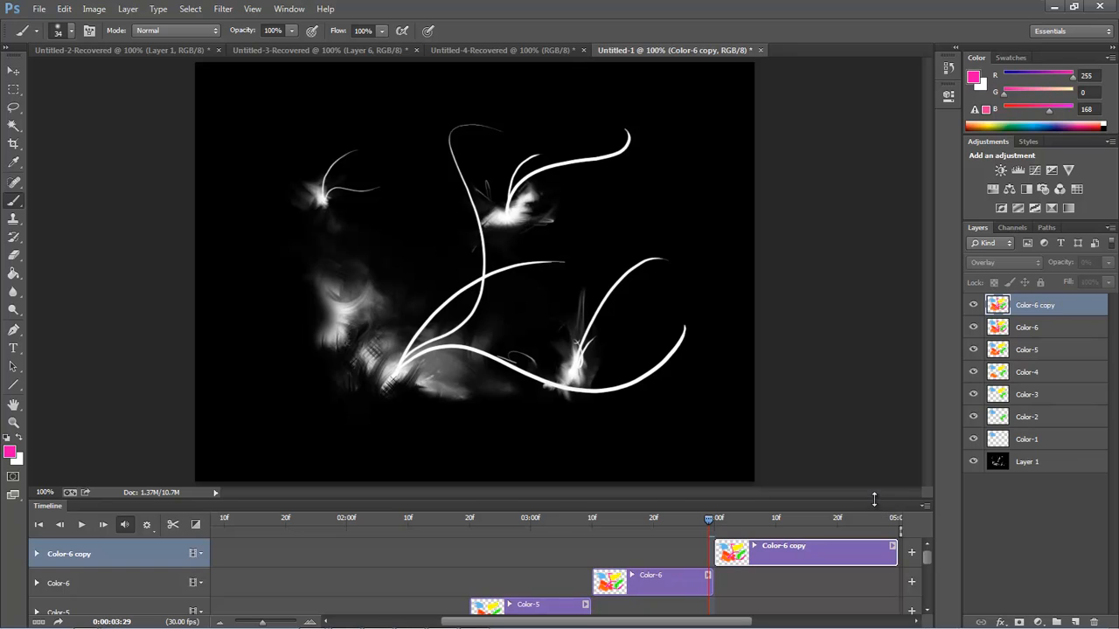
Step: Extend the Layer 1 clip to end at 05:00f with the Color-6 copy, and scrub through the added section
left_click_drag(875, 498, 863, 278)
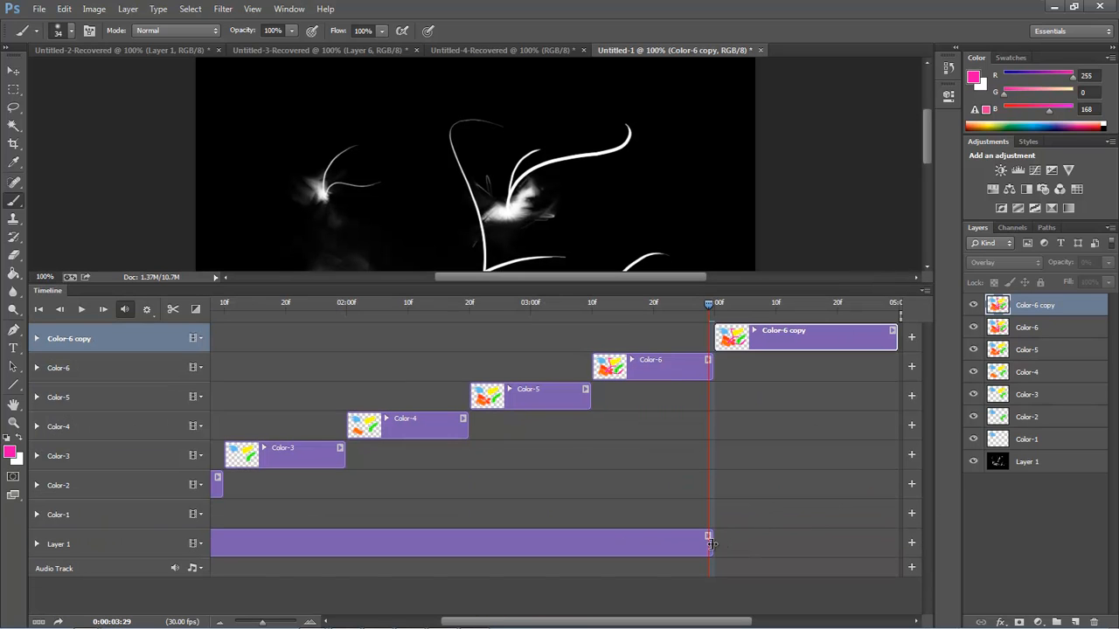
left_click_drag(710, 544, 898, 536)
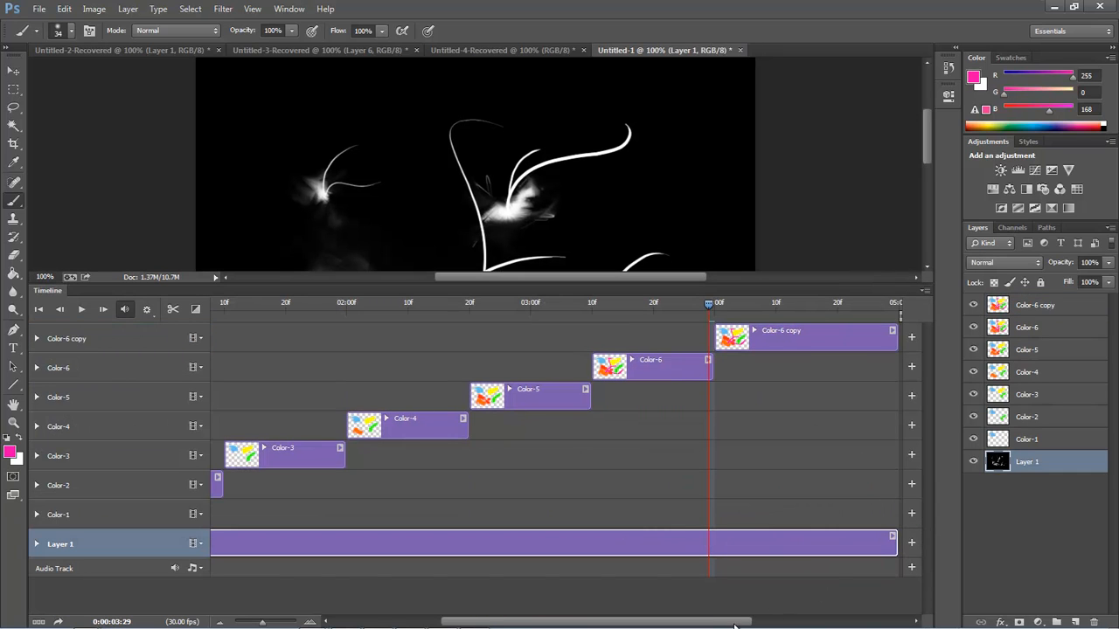
left_click_drag(771, 622, 792, 625)
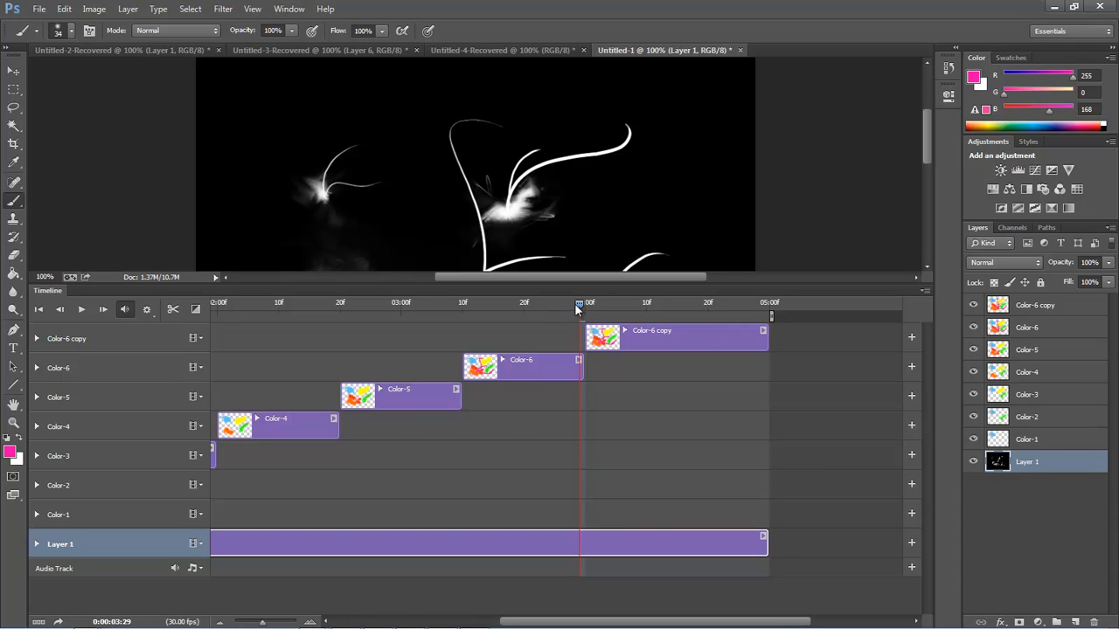
left_click_drag(576, 304, 769, 306)
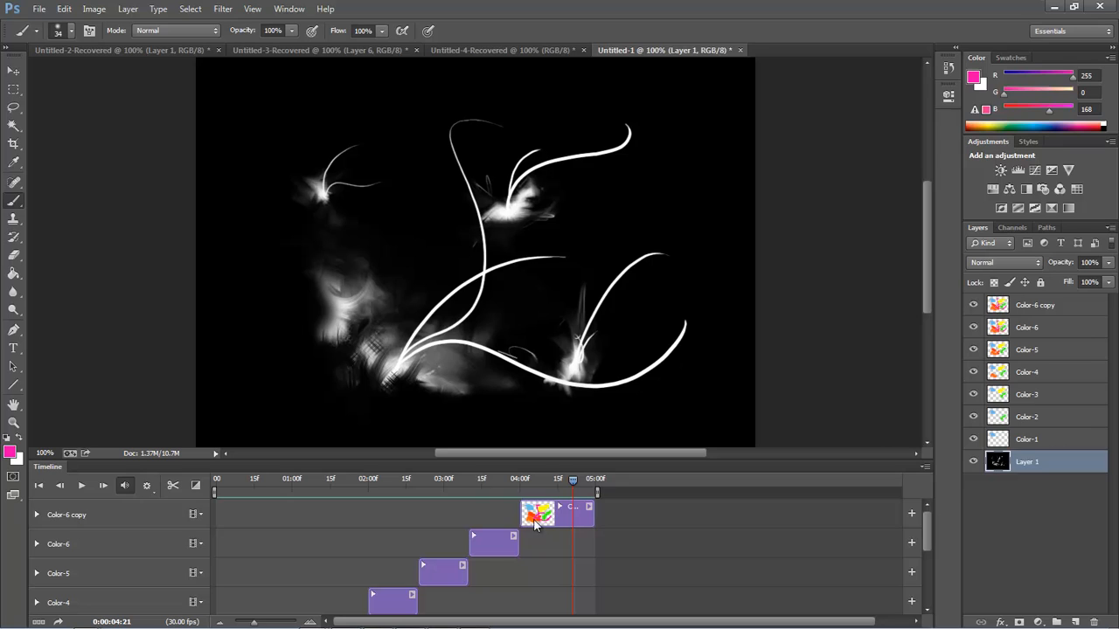
Step: Delete Opacity keyframes of the Color-6 copy until only a single one is left at the clip's start
left_click(79, 515)
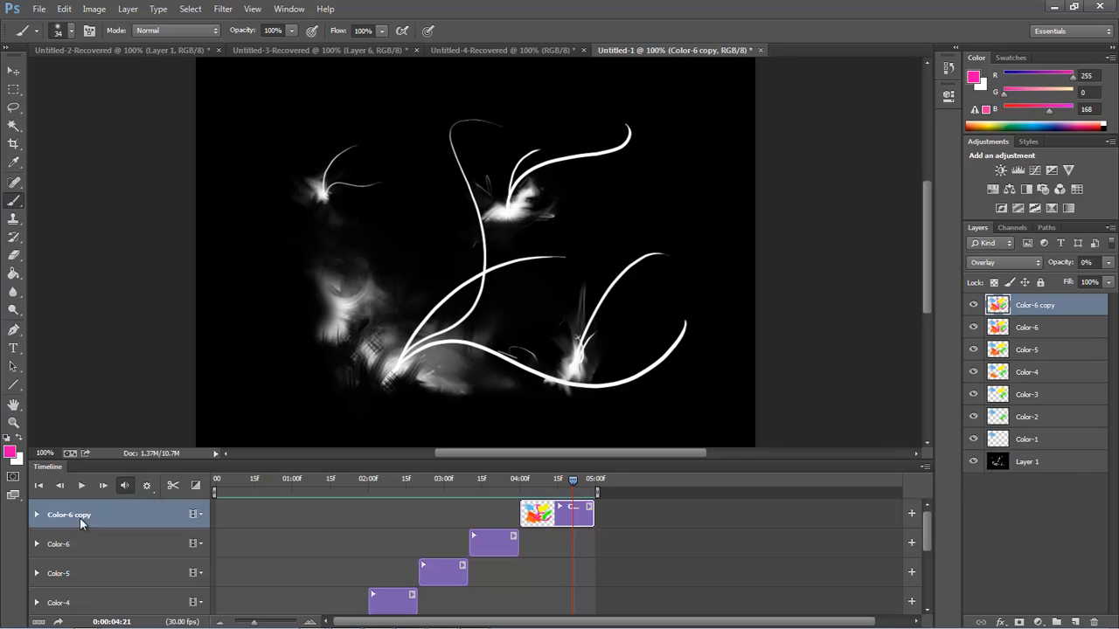
left_click(37, 516)
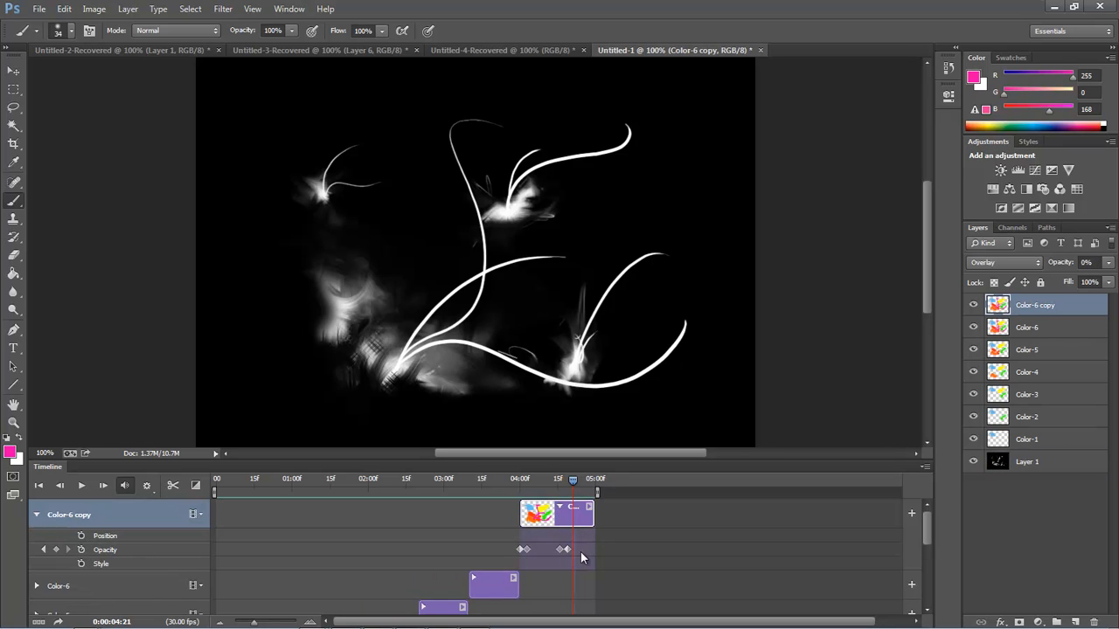
left_click_drag(560, 552, 597, 553)
key("Delete")
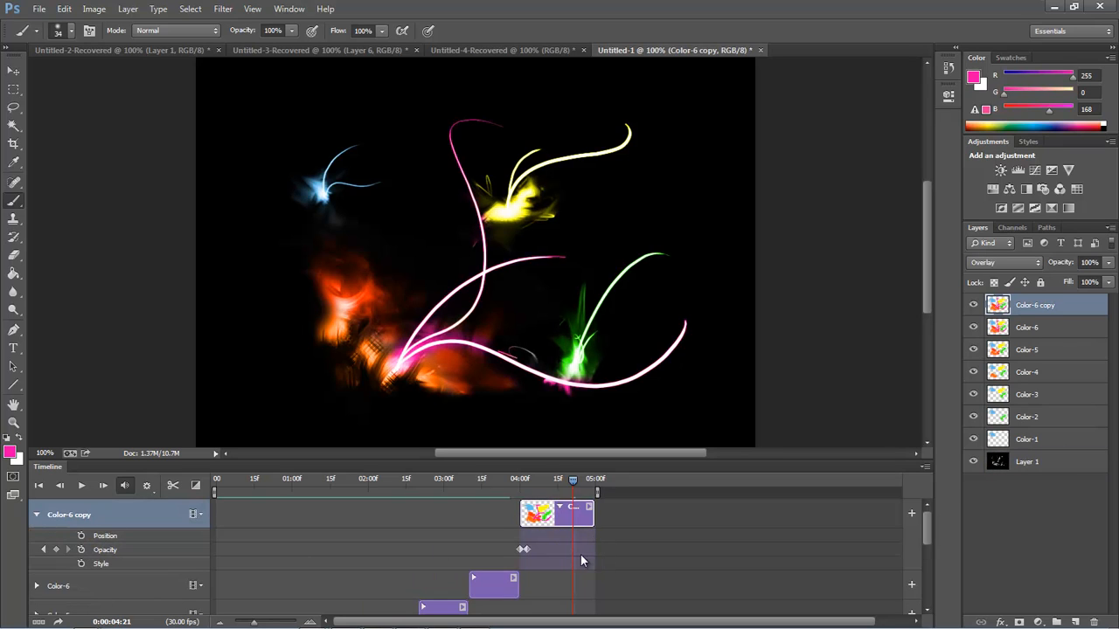
left_click(524, 550)
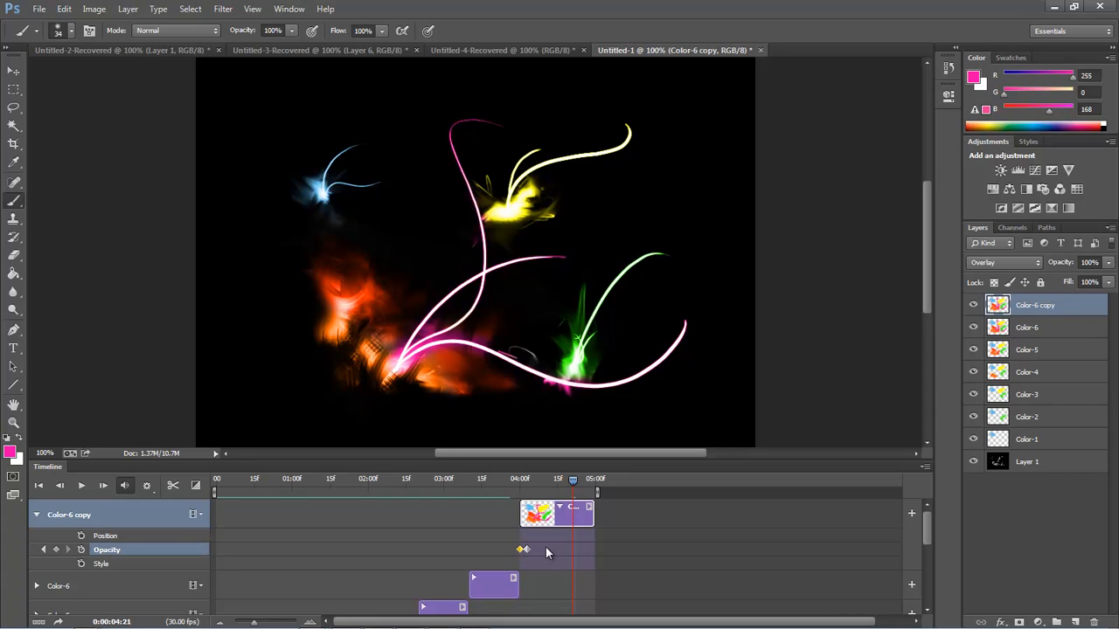
key("Delete")
left_click(525, 550)
Step: Play the whole animation from 0:00:00:00 to check the color sequence
left_click_drag(574, 480, 85, 480)
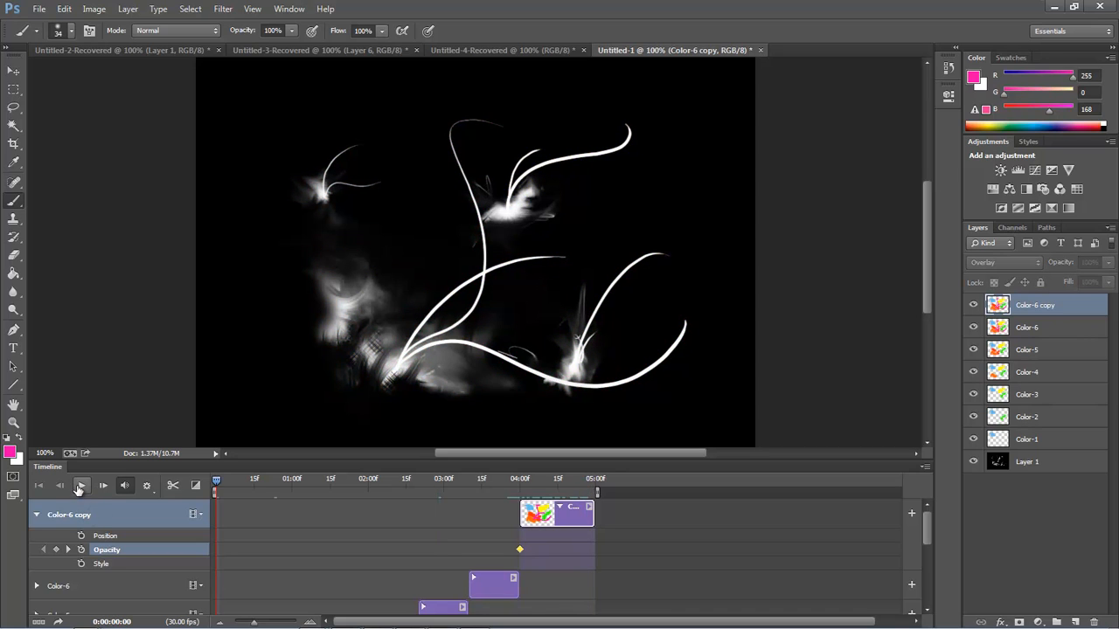
left_click(80, 486)
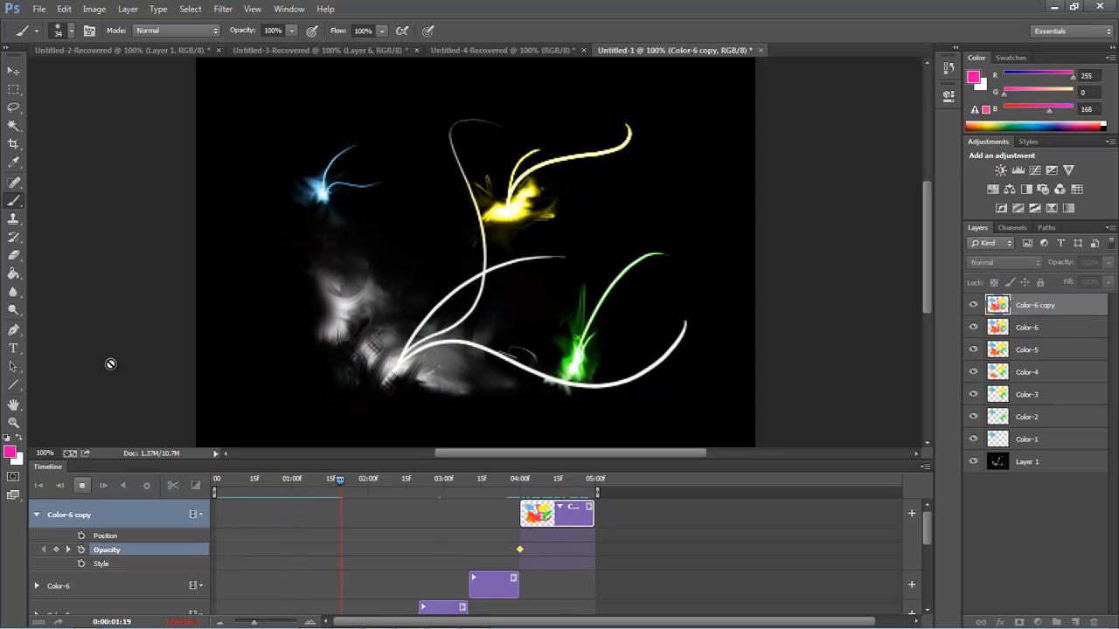